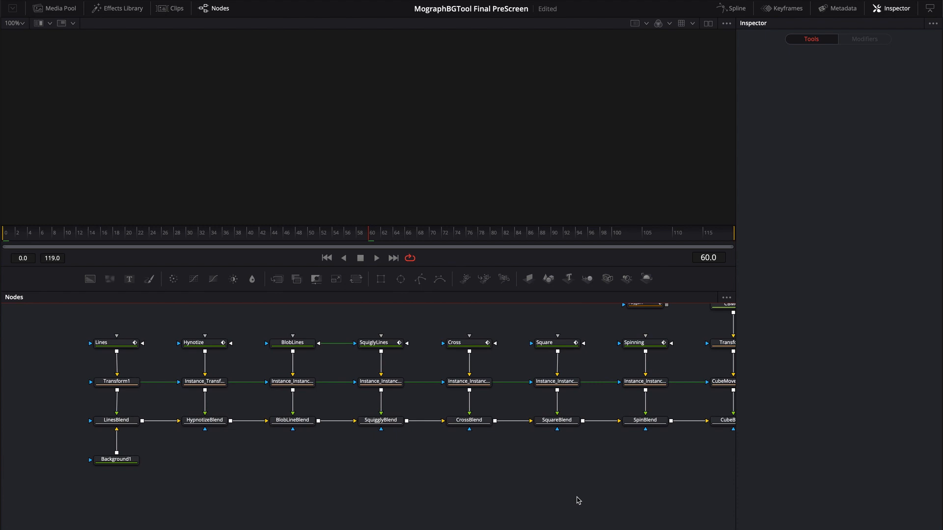
Examine the background tool's node network from the Lines branch along to the ColorCTRL, DarkenCTRL and Merge nodes.
{"action": "left_click_drag", "start_coordinate": [620, 511], "coordinate": [456, 527]}
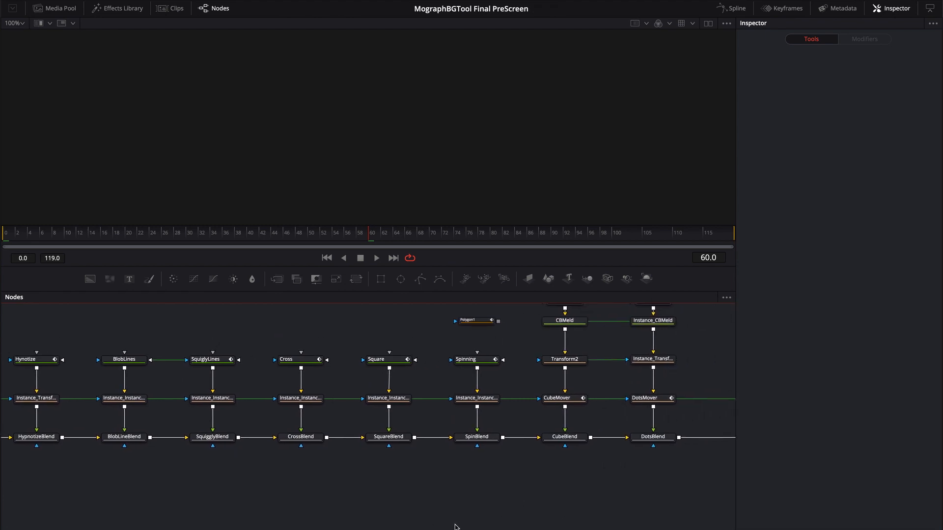
{"action": "left_click_drag", "start_coordinate": [492, 491], "coordinate": [175, 525]}
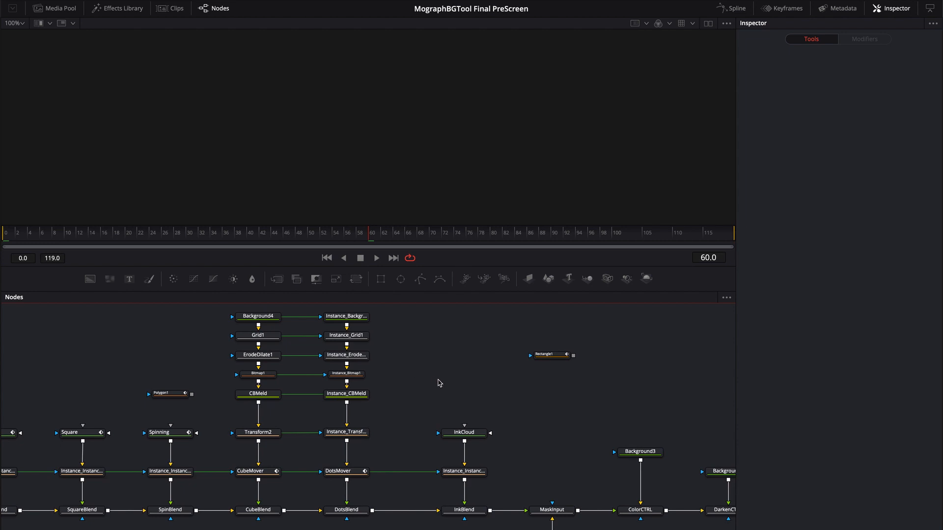
{"action": "left_click_drag", "start_coordinate": [437, 380], "coordinate": [314, 350]}
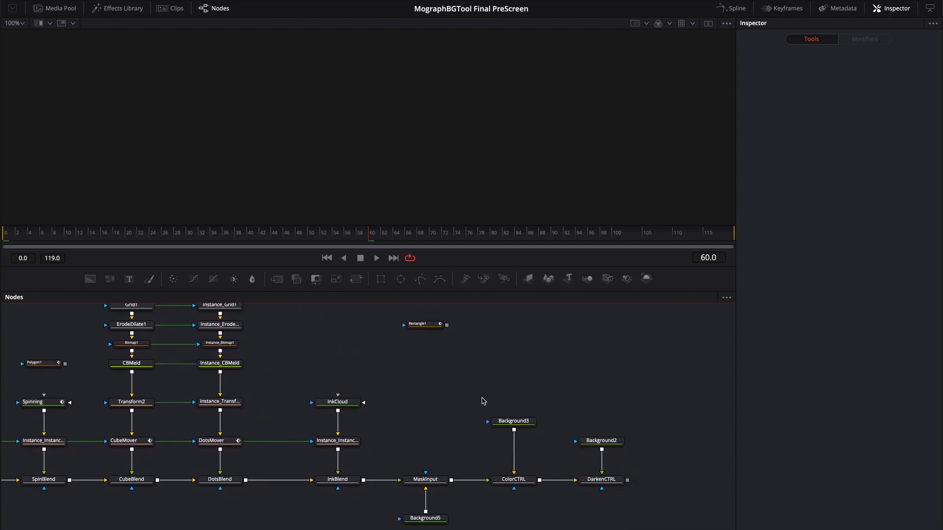
{"action": "left_click_drag", "start_coordinate": [482, 400], "coordinate": [466, 392]}
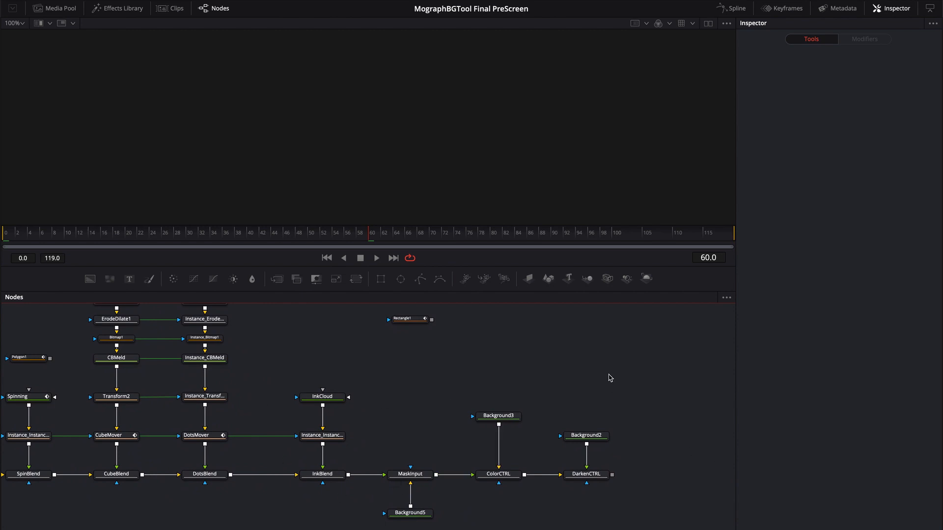
{"action": "left_click_drag", "start_coordinate": [618, 382], "coordinate": [598, 365]}
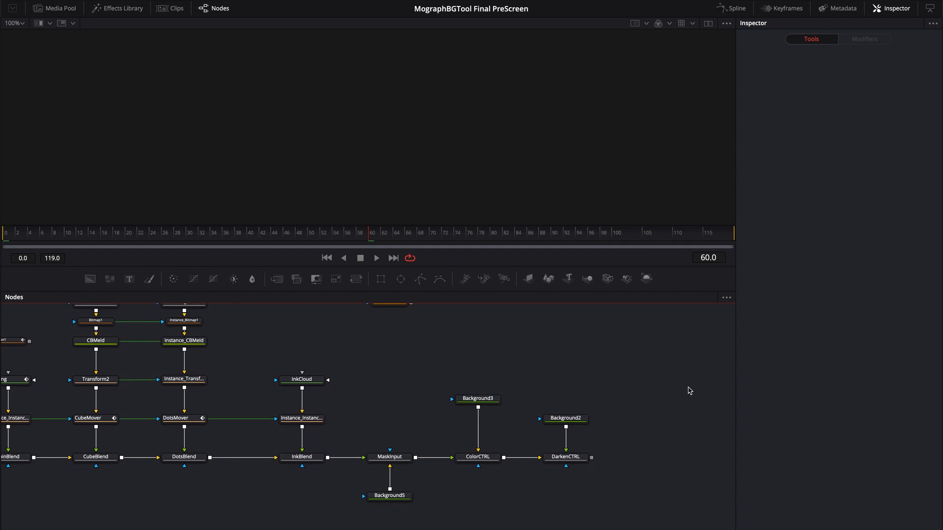
{"action": "left_click_drag", "start_coordinate": [638, 389], "coordinate": [345, 406]}
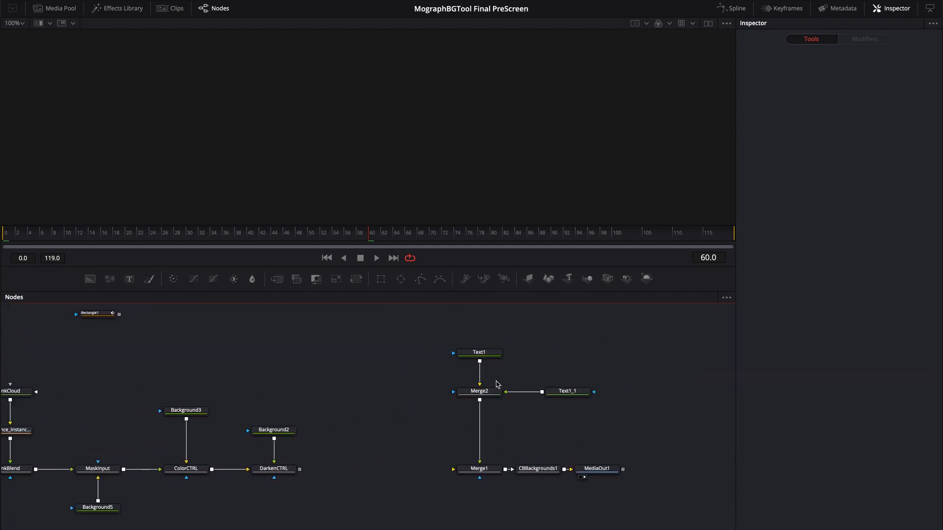
{"action": "left_click_drag", "start_coordinate": [402, 438], "coordinate": [448, 444]}
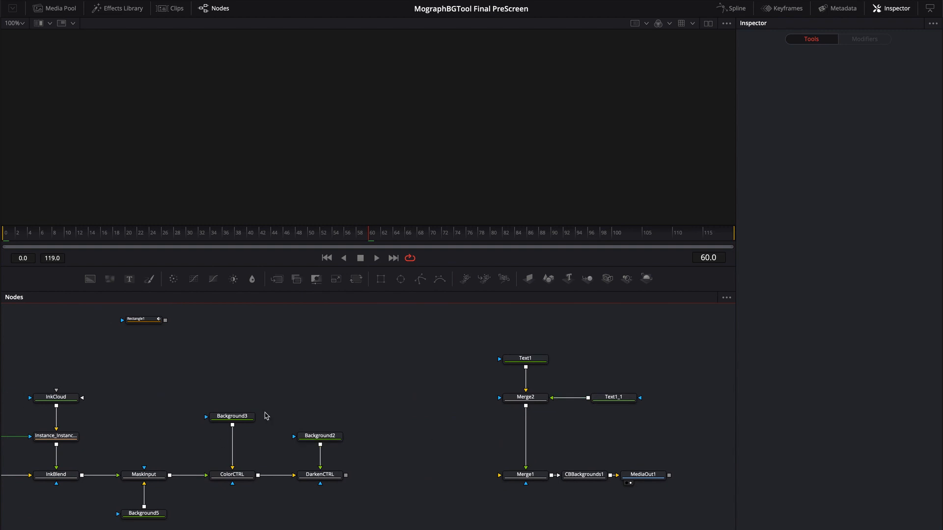
{"action": "left_click_drag", "start_coordinate": [342, 387], "coordinate": [403, 394]}
Move the playhead to the second Fusion Composition in the timeline and open it for node editing.
{"action": "left_click", "coordinate": [427, 529]}
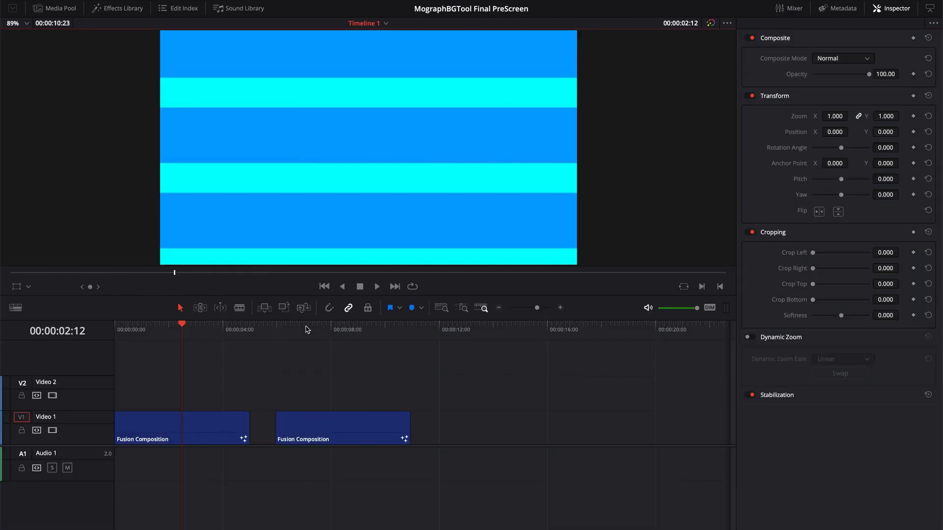
{"action": "left_click", "coordinate": [331, 328]}
{"action": "left_click", "coordinate": [478, 528]}
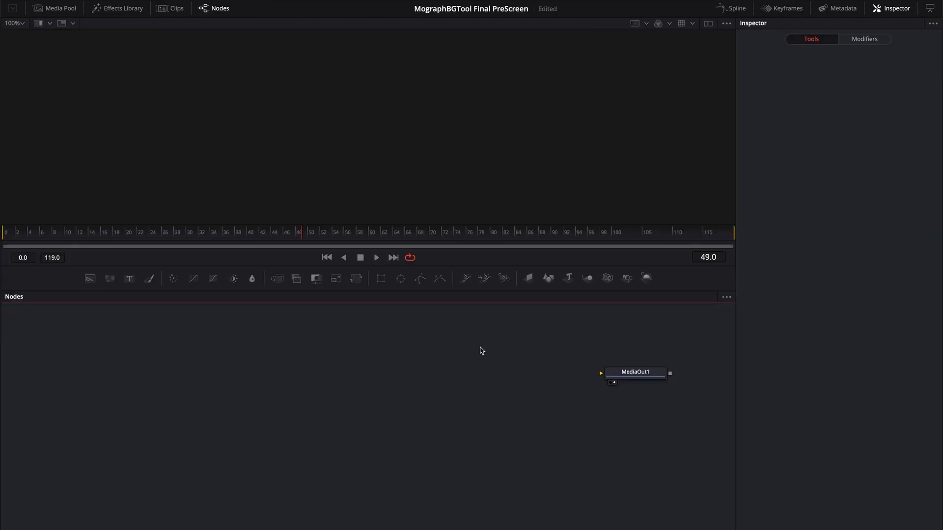
Add a CBBackgroundsV3 tool in the empty area below the existing nodes, show it in the viewer and save the project.
{"action": "left_click_drag", "start_coordinate": [419, 376], "coordinate": [432, 410]}
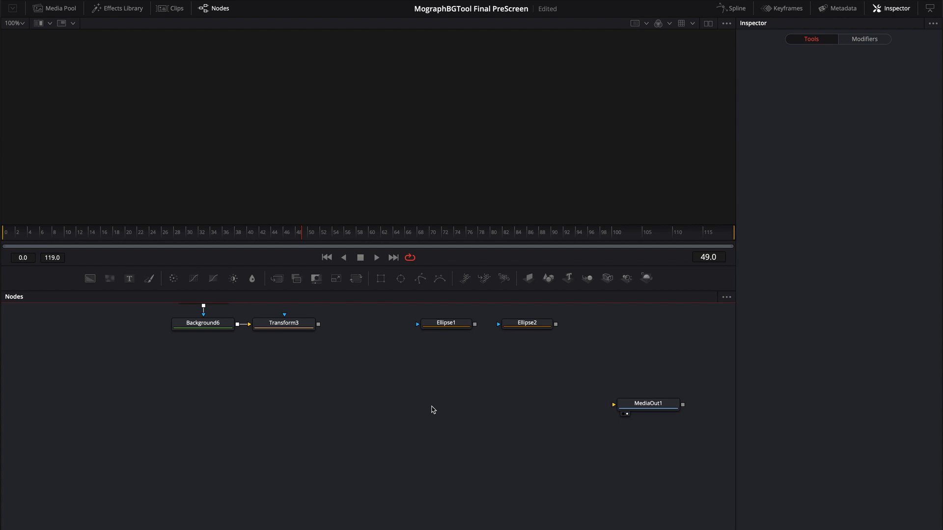
{"action": "left_click_drag", "start_coordinate": [428, 393], "coordinate": [370, 445]}
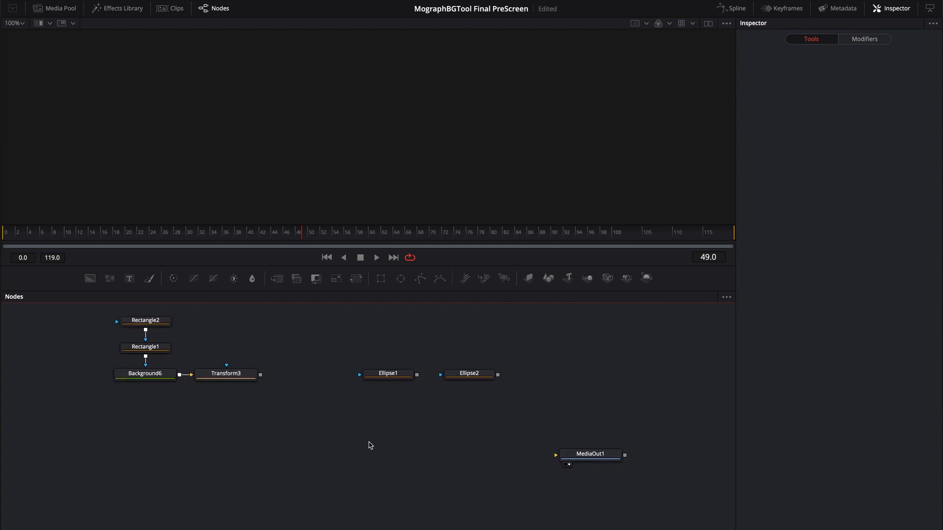
{"action": "left_click", "coordinate": [312, 443]}
{"action": "key", "text": "shift+space"}
{"action": "type", "text": "cbb"}
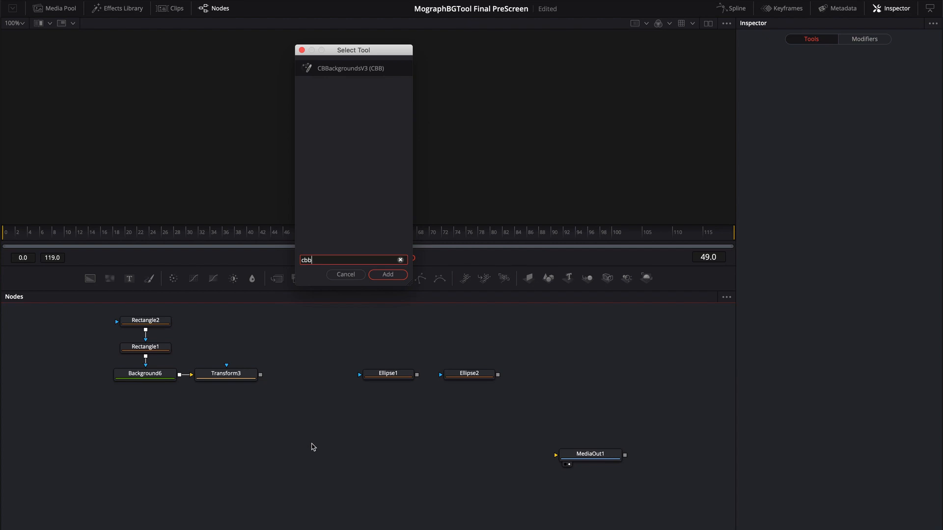
{"action": "key", "text": "Return"}
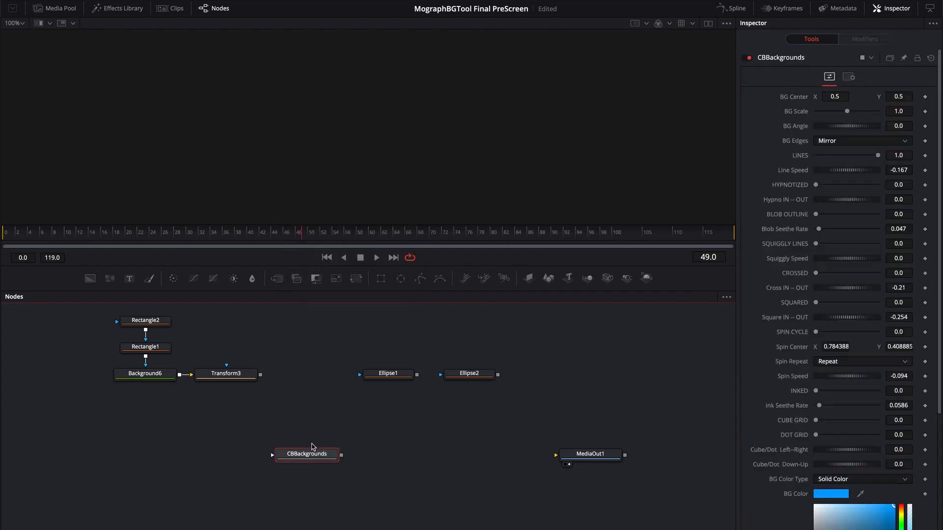
{"action": "key", "text": "1"}
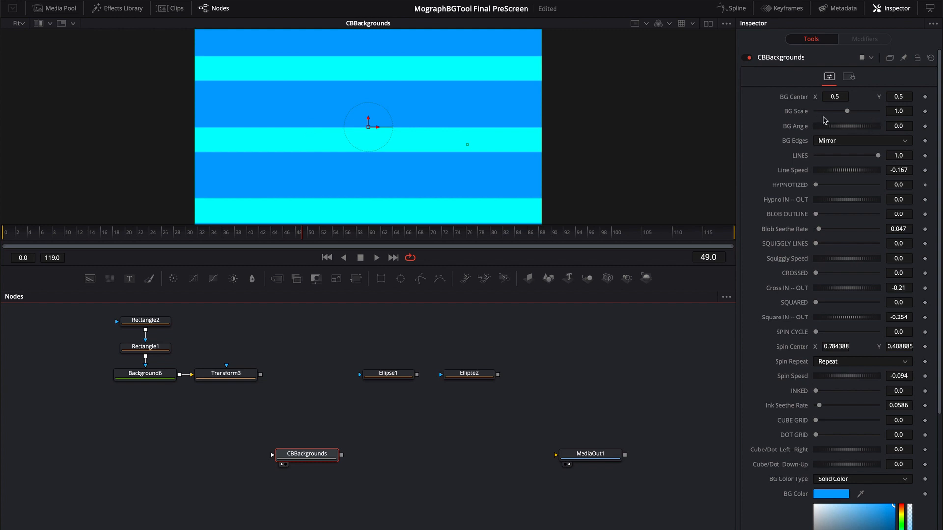
{"action": "scroll", "coordinate": [776, 222], "scroll_direction": "down", "scroll_amount": 5}
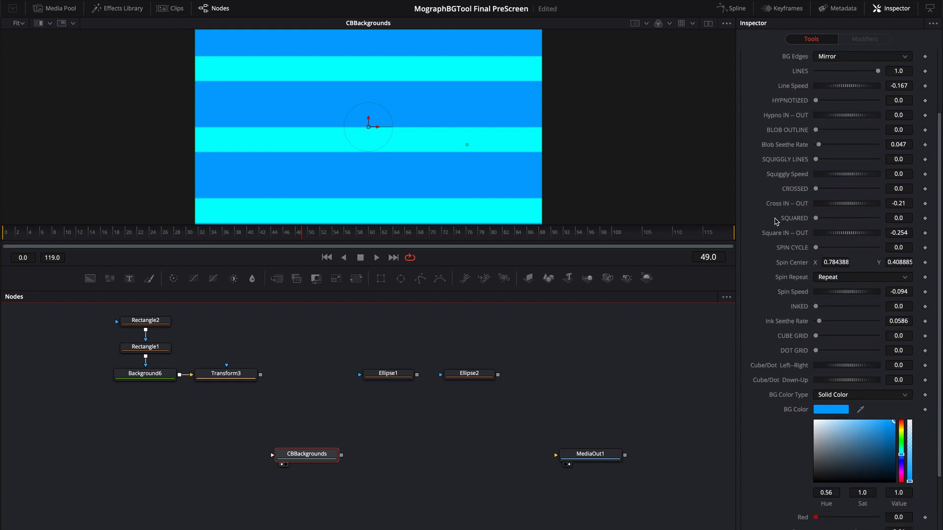
{"action": "scroll", "coordinate": [776, 223], "scroll_direction": "up", "scroll_amount": 5}
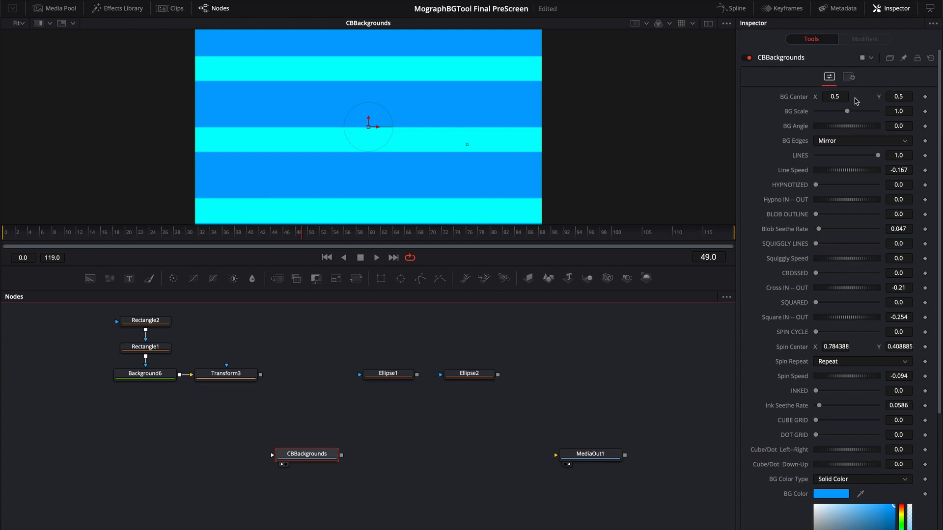
{"action": "key", "text": "ctrl+s"}
Try a slightly shifted BG Center and BG Scale values of 0.19 and 2.78, and restore the defaults of both.
{"action": "mouse_move", "coordinate": [368, 126]}
{"action": "left_mouse_down"}
{"action": "mouse_move", "coordinate": [346, 123]}
{"action": "mouse_move", "coordinate": [362, 93]}
{"action": "mouse_move", "coordinate": [436, 102]}
{"action": "mouse_move", "coordinate": [450, 152]}
{"action": "mouse_move", "coordinate": [368, 194]}
{"action": "mouse_move", "coordinate": [301, 164]}
{"action": "mouse_move", "coordinate": [264, 90]}
{"action": "mouse_move", "coordinate": [290, 66]}
{"action": "mouse_move", "coordinate": [364, 60]}
{"action": "mouse_move", "coordinate": [421, 76]}
{"action": "mouse_move", "coordinate": [439, 110]}
{"action": "mouse_move", "coordinate": [369, 126]}
{"action": "left_mouse_up"}
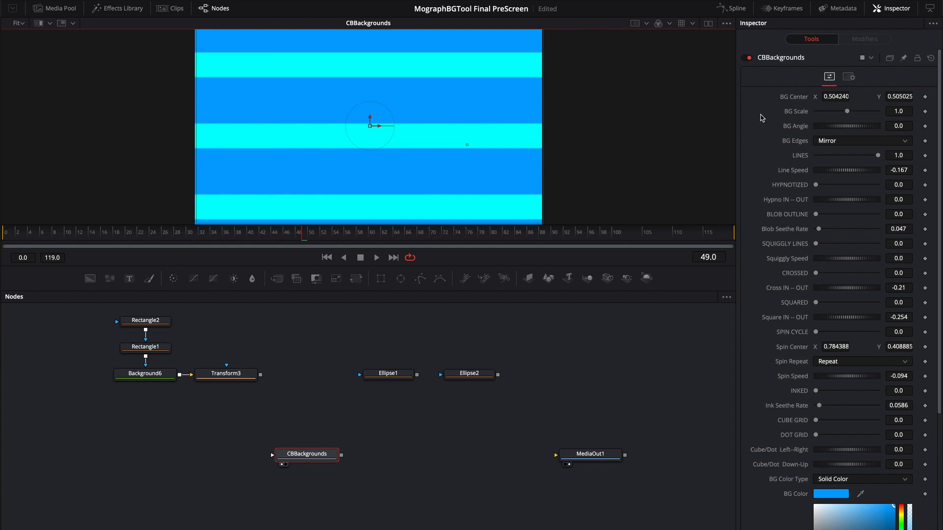
{"action": "double_click", "coordinate": [789, 98]}
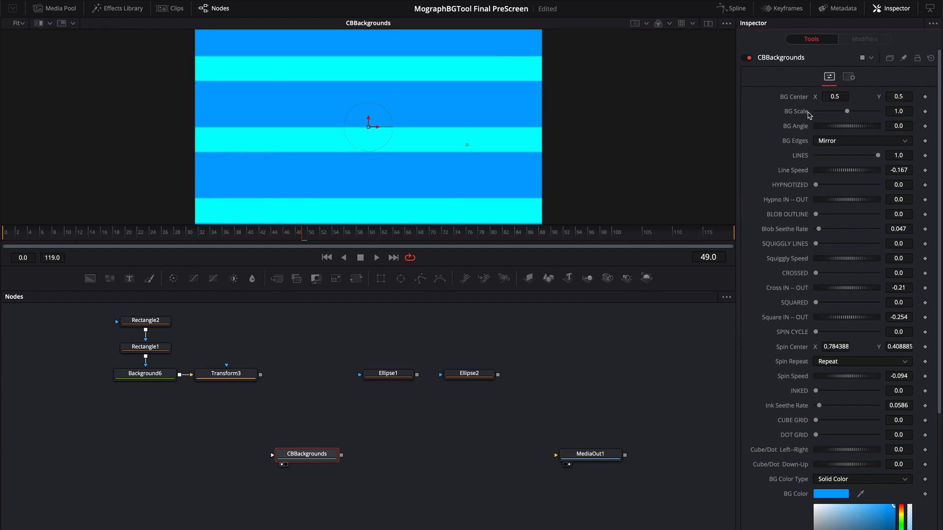
{"action": "left_click_drag", "start_coordinate": [846, 111], "coordinate": [823, 112]}
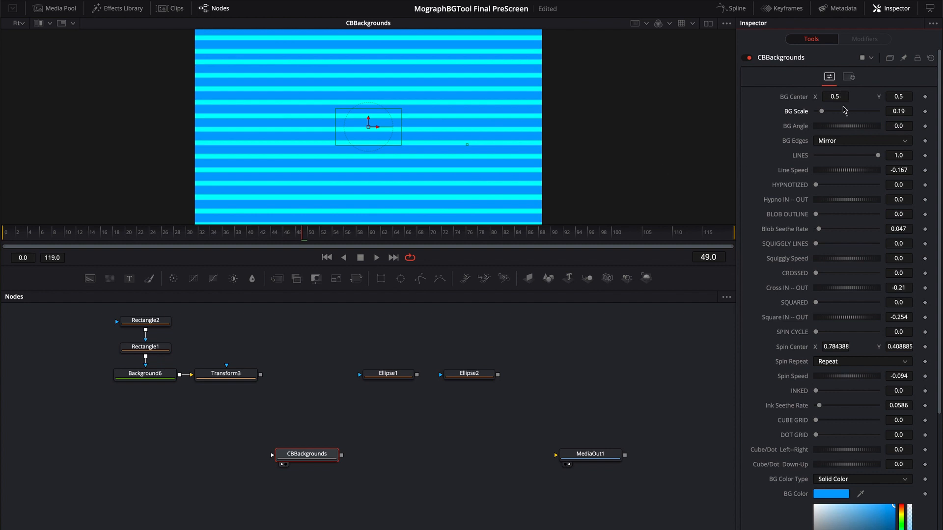
{"action": "left_click_drag", "start_coordinate": [822, 112], "coordinate": [860, 113]}
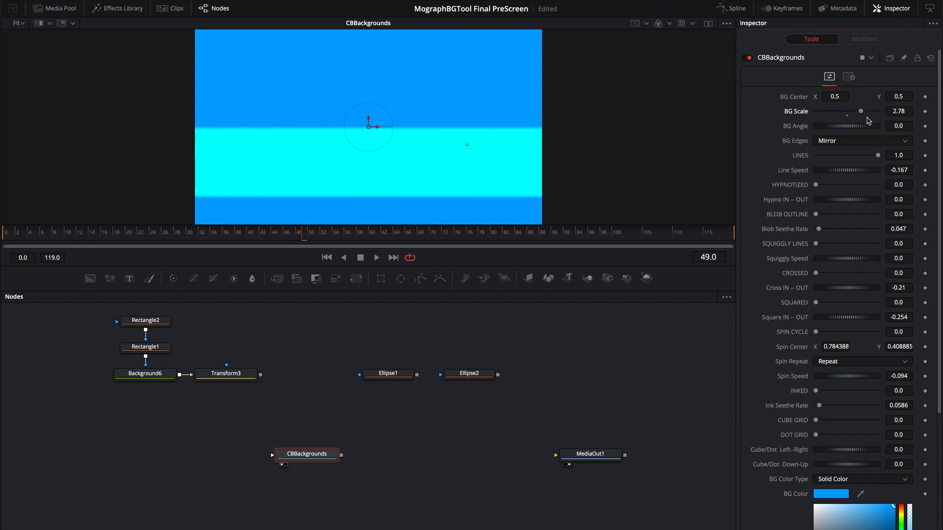
{"action": "left_click", "coordinate": [847, 116]}
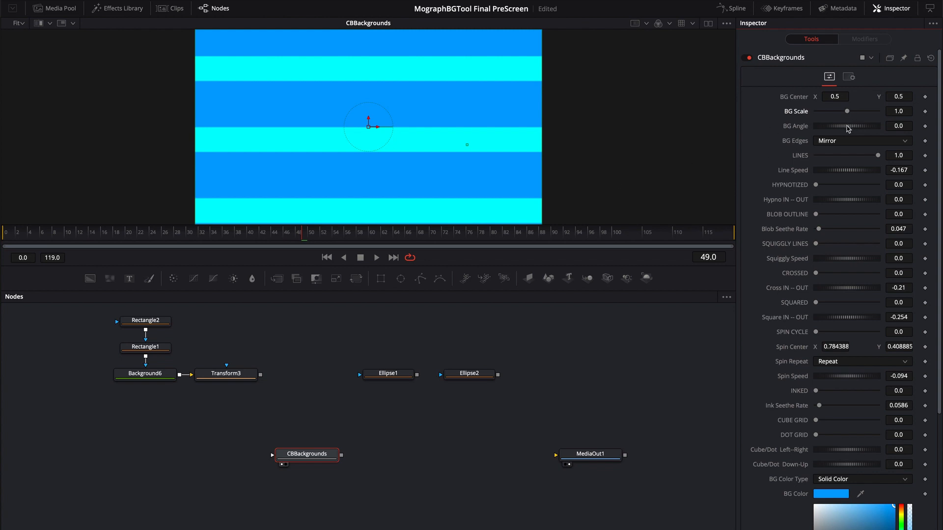
Rotate the lines by setting BG Angle to about -54.8 and preview the animation.
{"action": "left_click_drag", "start_coordinate": [847, 126], "coordinate": [833, 126]}
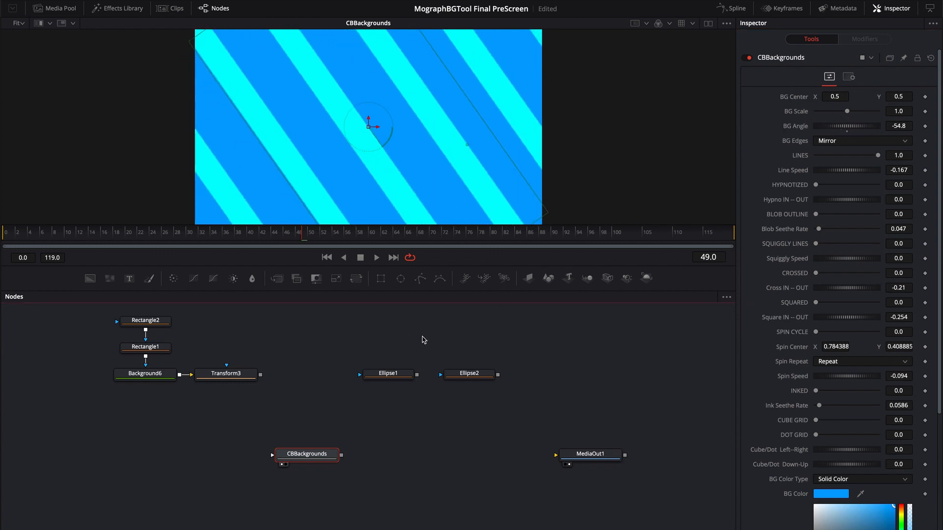
{"action": "left_click", "coordinate": [371, 345]}
{"action": "key", "text": "space"}
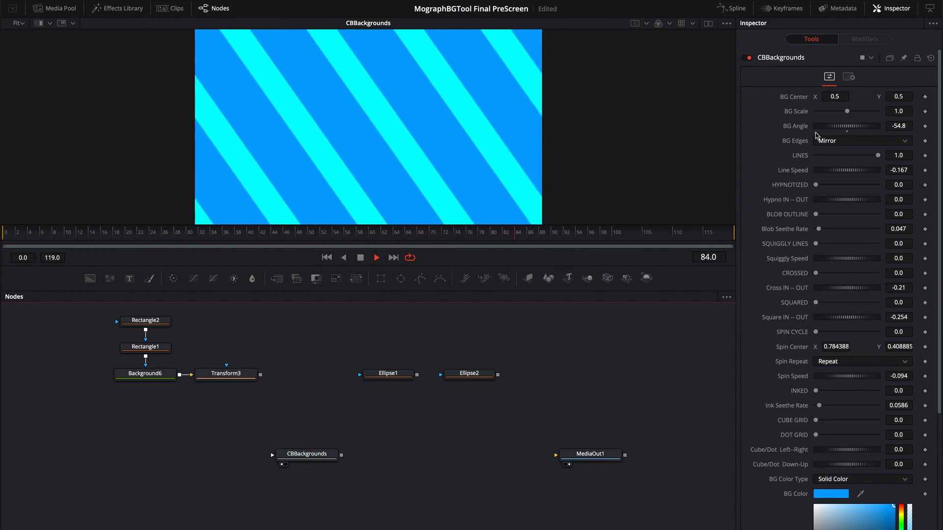
{"action": "key", "text": "space"}
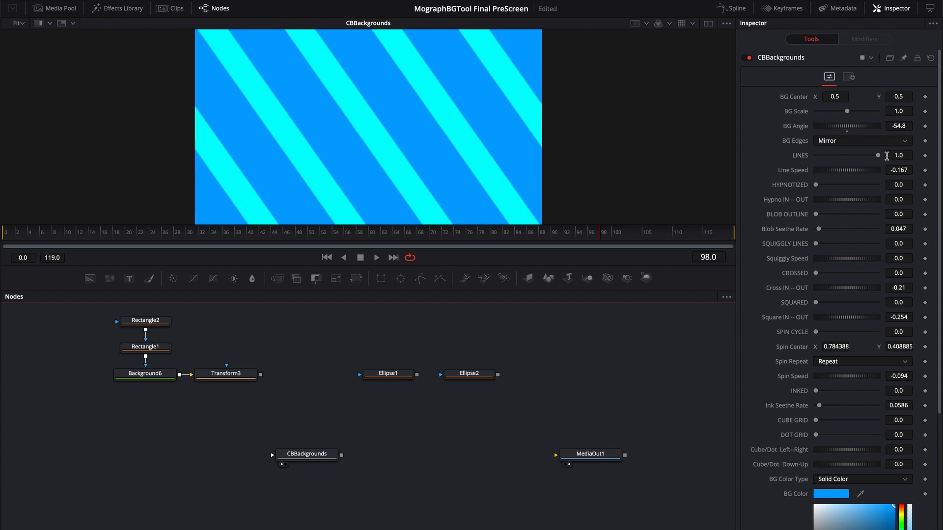
Try weaker line visibility by lowering the LINES amount to about 0.488 and 0.268.
{"action": "left_click_drag", "start_coordinate": [878, 155], "coordinate": [786, 158]}
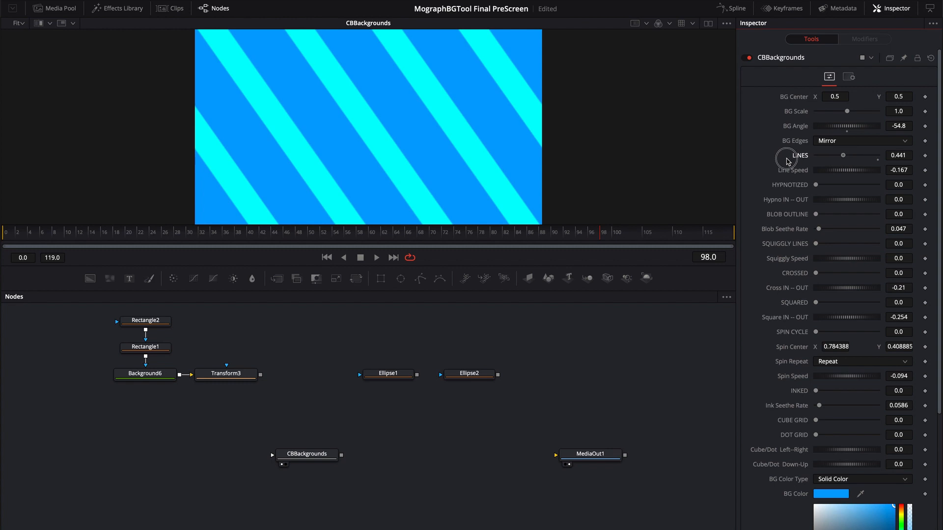
{"action": "double_click", "coordinate": [819, 156]}
{"action": "left_click", "coordinate": [897, 156]}
{"action": "left_click_drag", "start_coordinate": [879, 156], "coordinate": [845, 160]}
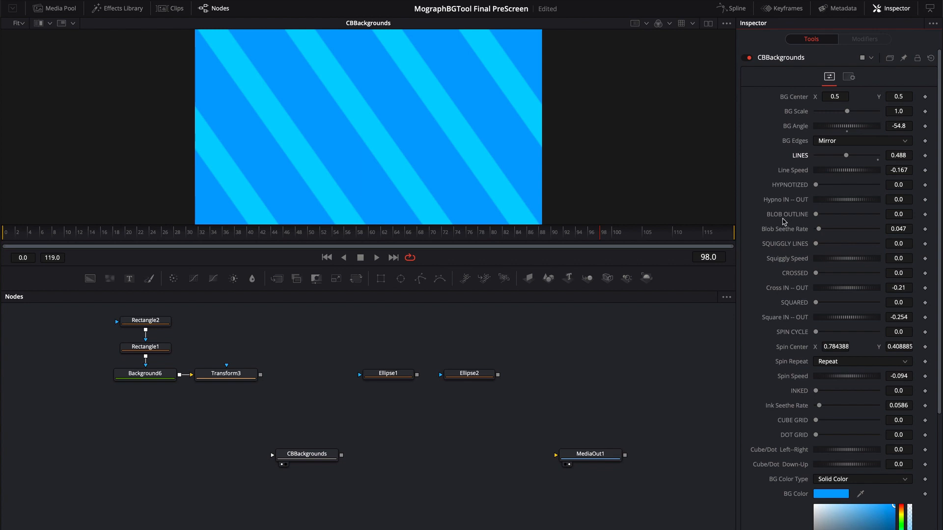
{"action": "left_click_drag", "start_coordinate": [845, 156], "coordinate": [832, 157]}
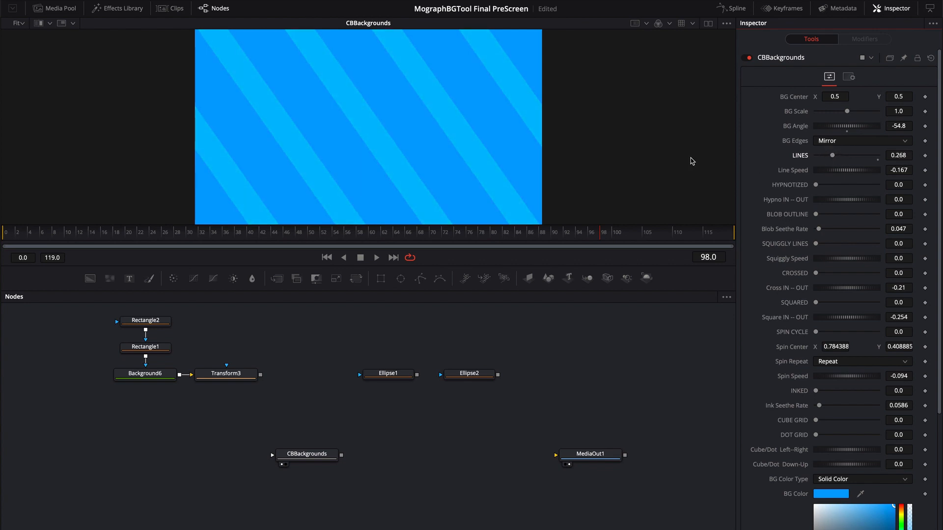
Set BG Scale to 0.27 and LINES to about 0.654 with the animation playing.
{"action": "key", "text": "space"}
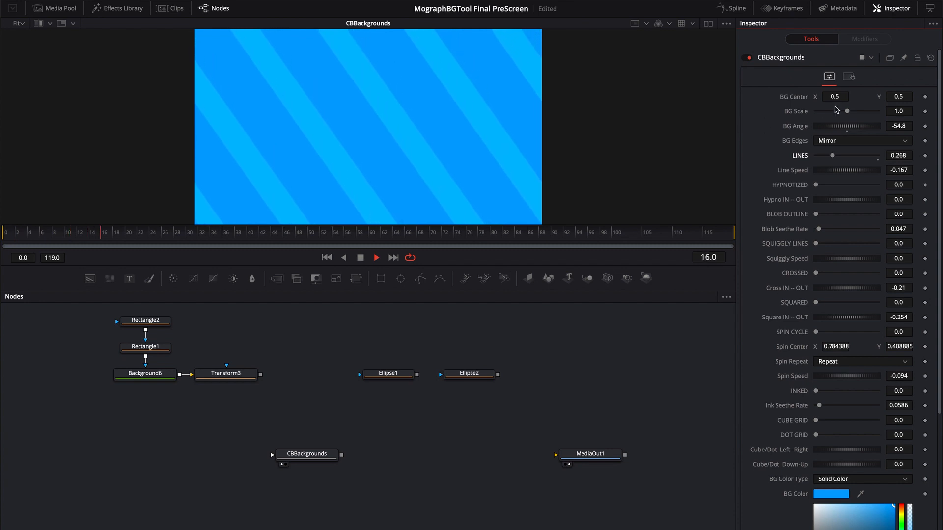
{"action": "left_click_drag", "start_coordinate": [846, 112], "coordinate": [824, 111]}
{"action": "left_click_drag", "start_coordinate": [831, 155], "coordinate": [855, 155]}
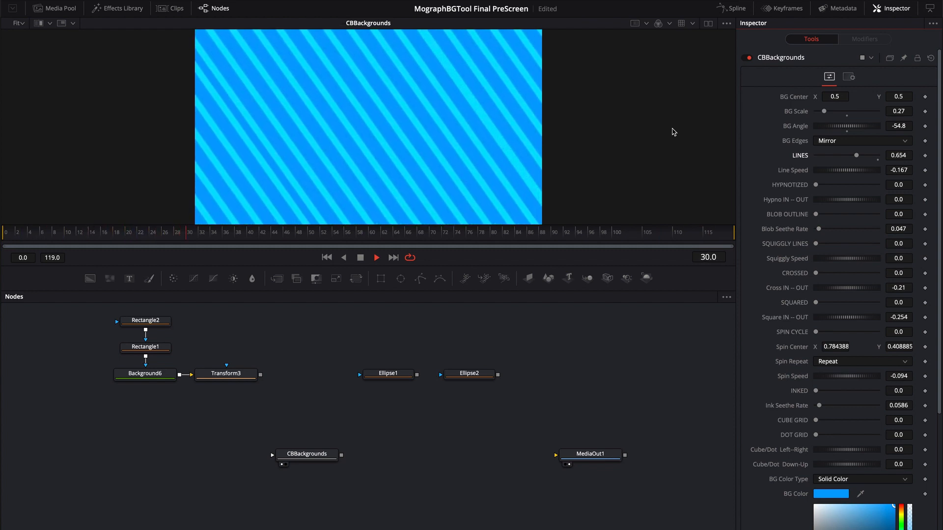
Try the Canvas and Wrap options for BG Edges and set it to Duplicate.
{"action": "left_click", "coordinate": [877, 142]}
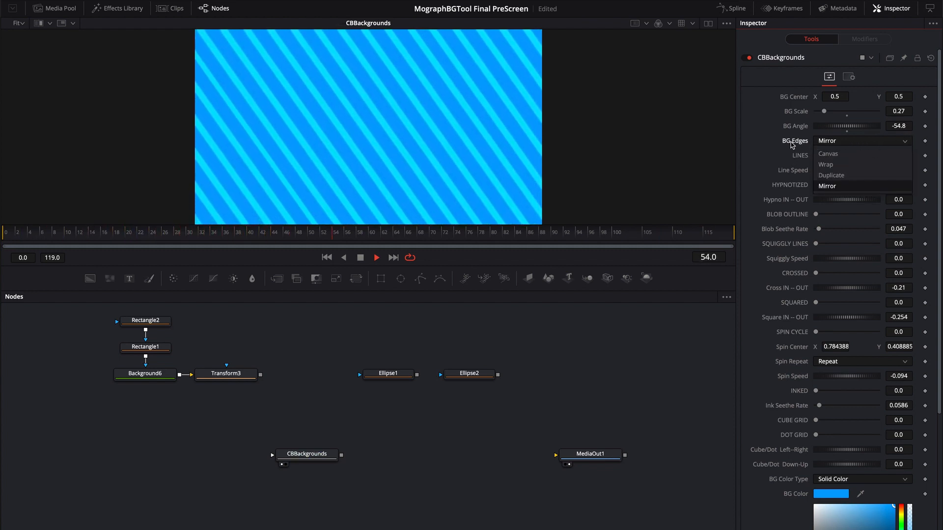
{"action": "left_click", "coordinate": [829, 154]}
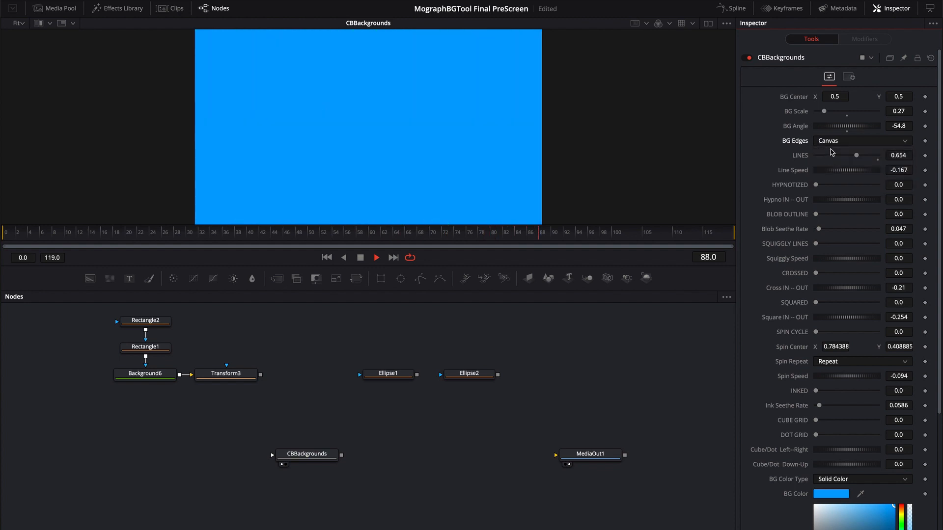
{"action": "left_click", "coordinate": [834, 142]}
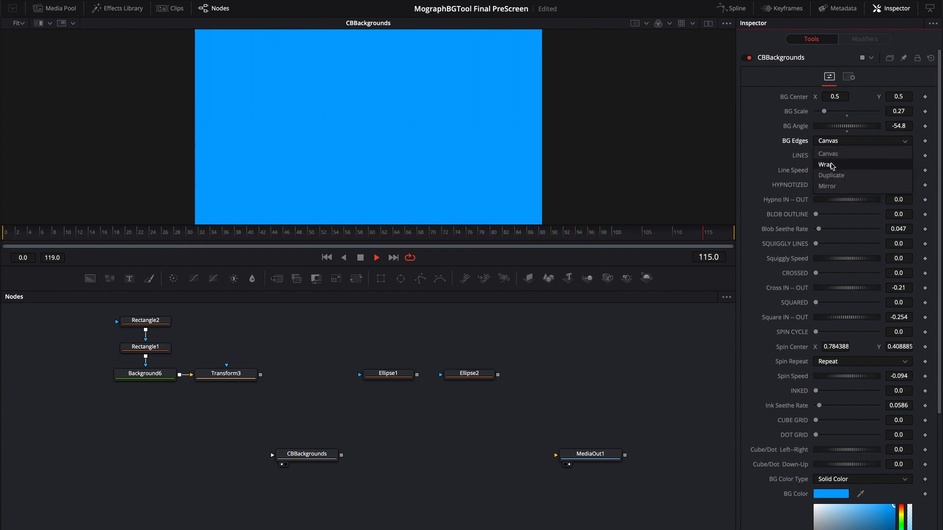
{"action": "left_click", "coordinate": [832, 165]}
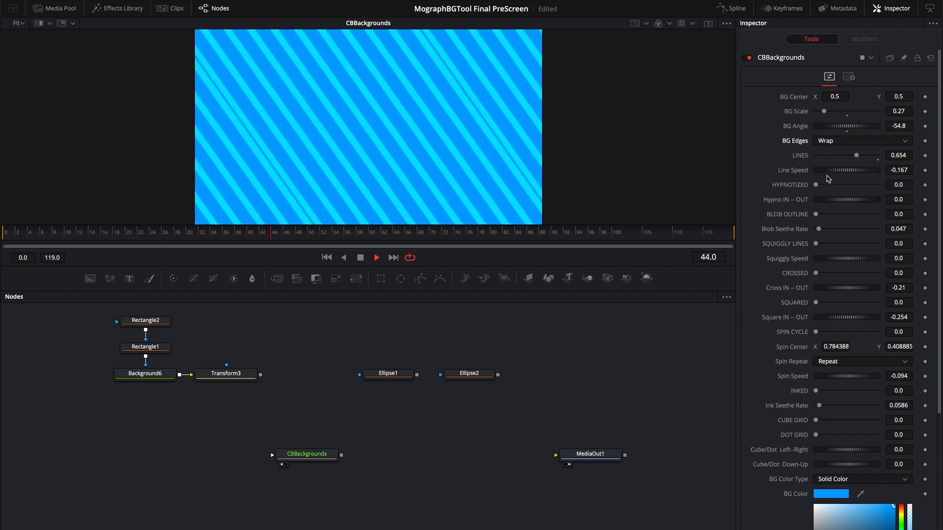
{"action": "left_click", "coordinate": [829, 142]}
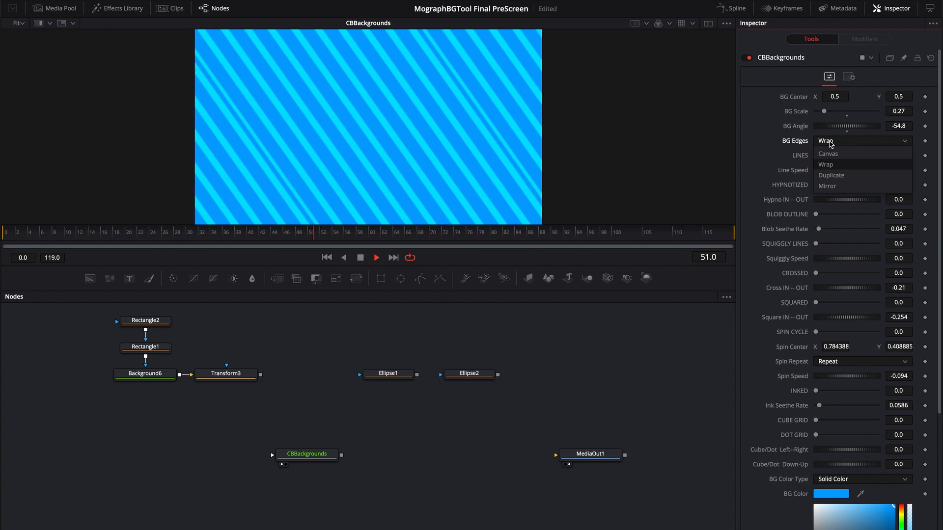
{"action": "left_click", "coordinate": [829, 176]}
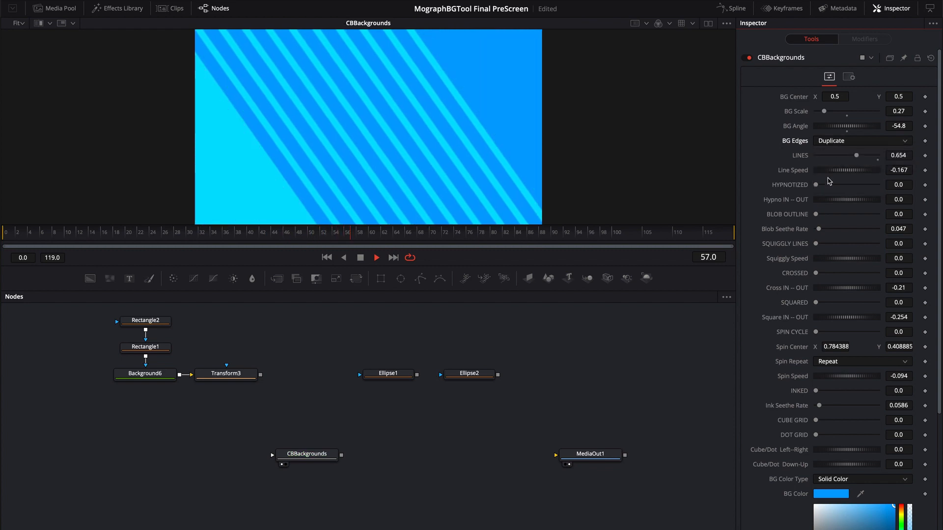
Set BG Edges to Mirror and BG Scale to 1.0, and stop the animation playback.
{"action": "left_click", "coordinate": [823, 144]}
{"action": "left_click", "coordinate": [826, 186]}
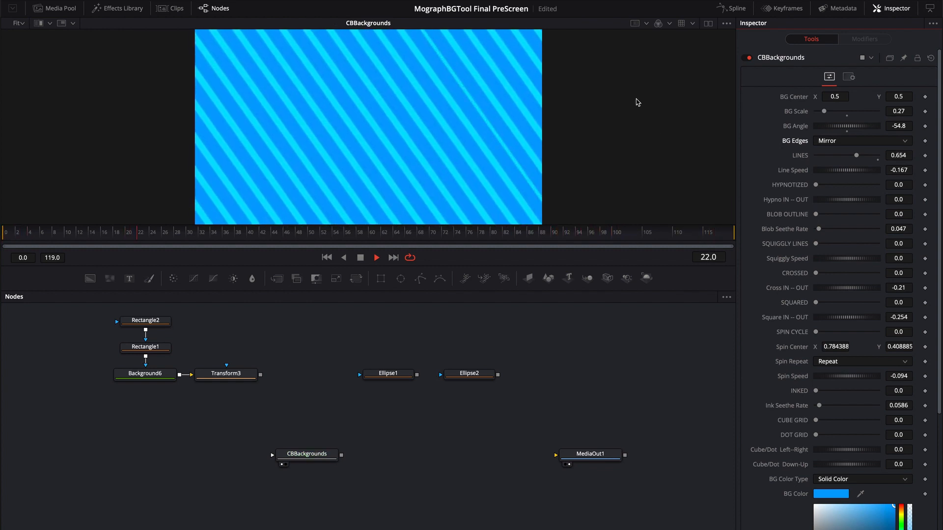
{"action": "left_click_drag", "start_coordinate": [824, 112], "coordinate": [847, 112]}
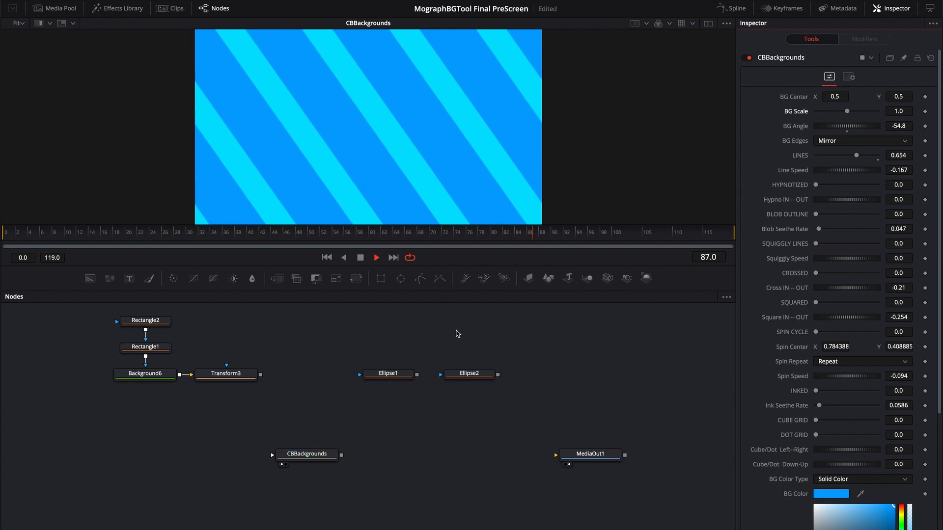
{"action": "left_click", "coordinate": [360, 257]}
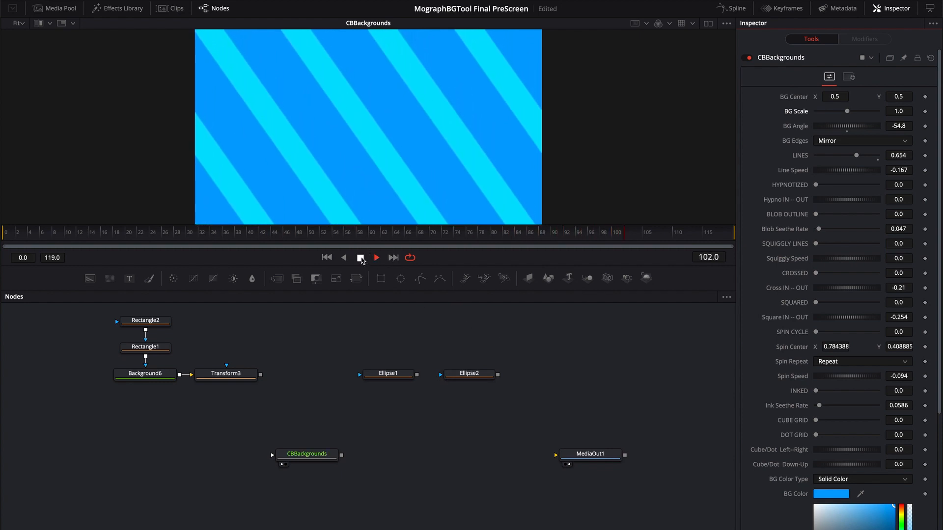
Save the project with the CBBackgrounds setup in place.
{"action": "left_click_drag", "start_coordinate": [392, 324], "coordinate": [380, 325]}
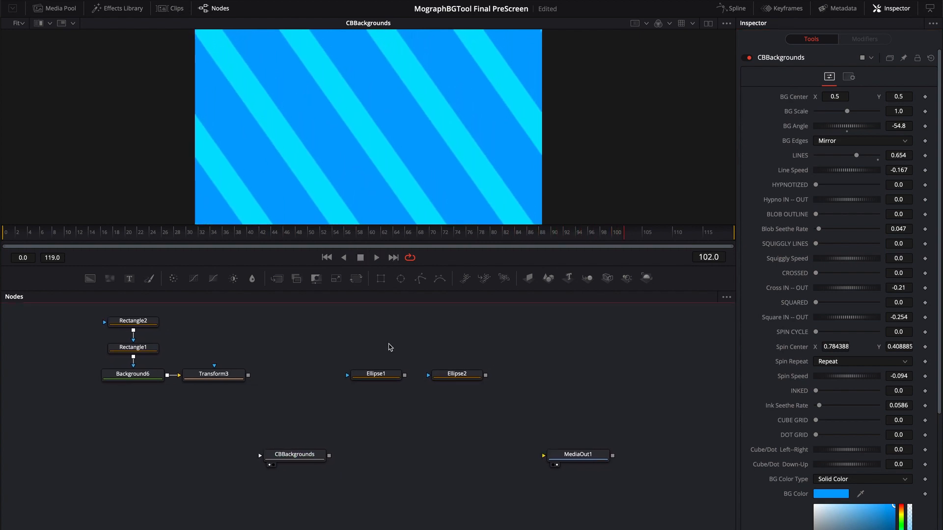
{"action": "key", "text": "ctrl+s"}
{"action": "left_click", "coordinate": [282, 452]}
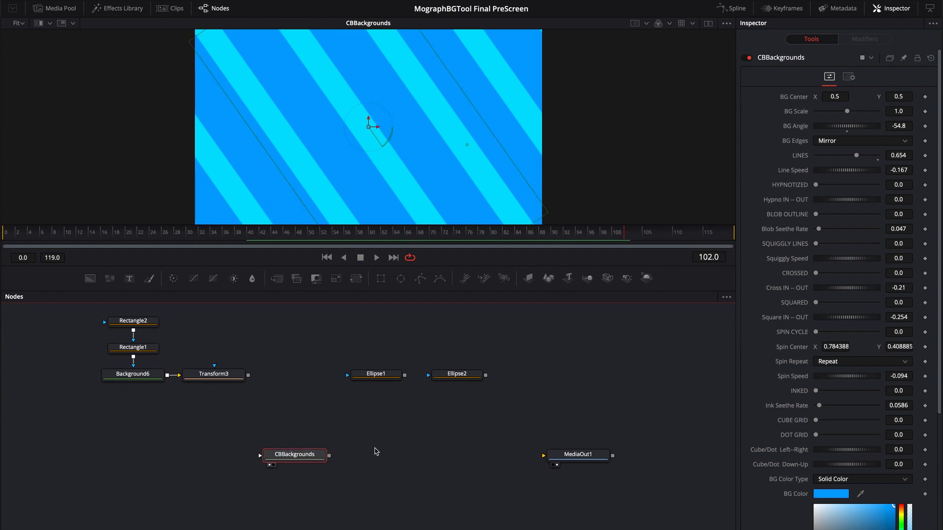
{"action": "left_click", "coordinate": [375, 451]}
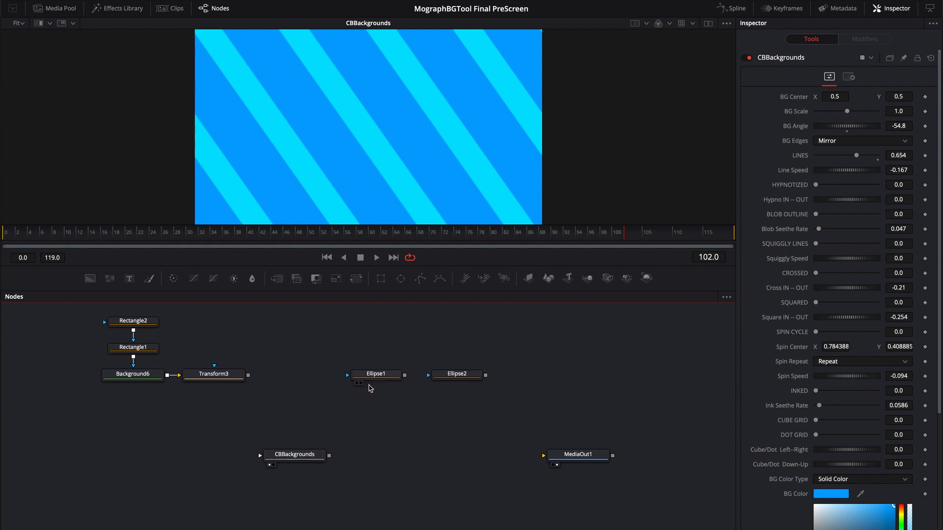
Connect Ellipse1 to the mask input of CBBackgrounds and play the masked animation.
{"action": "left_click_drag", "start_coordinate": [392, 379], "coordinate": [304, 457]}
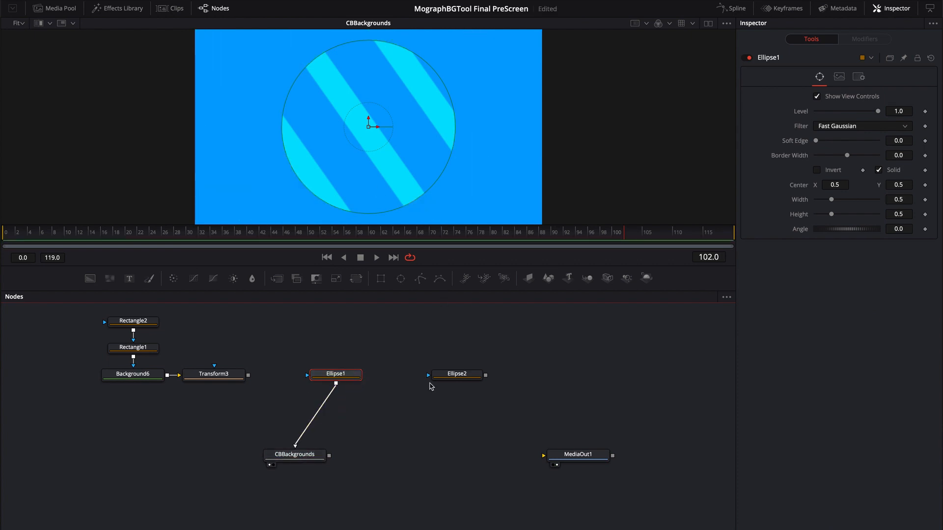
{"action": "left_click", "coordinate": [396, 364]}
{"action": "key", "text": "space"}
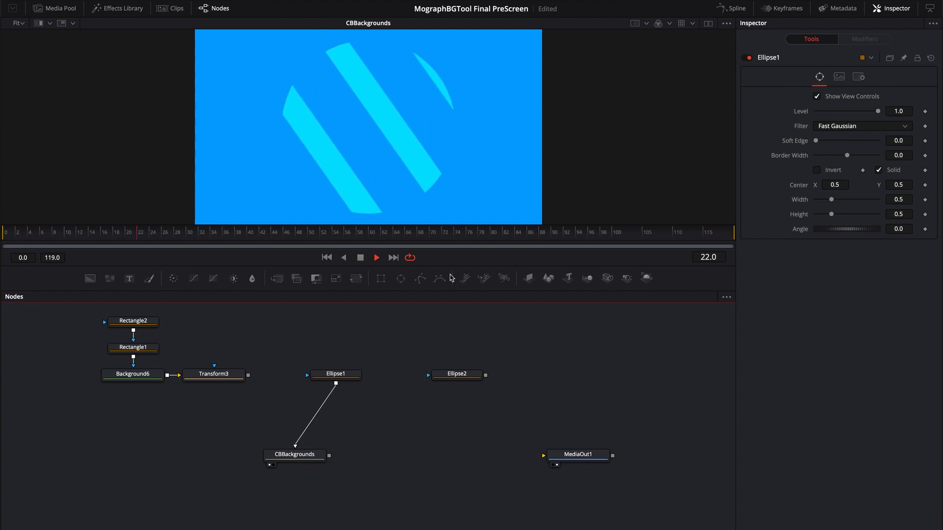
Set the BG Scale of CBBackgrounds to 0.44 while the masked animation plays.
{"action": "left_click", "coordinate": [278, 461]}
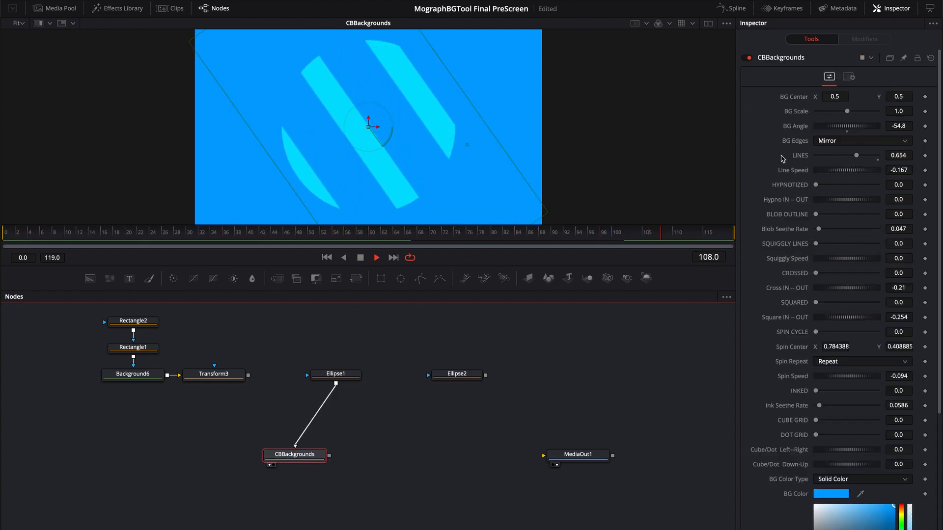
{"action": "left_click_drag", "start_coordinate": [846, 111], "coordinate": [830, 112]}
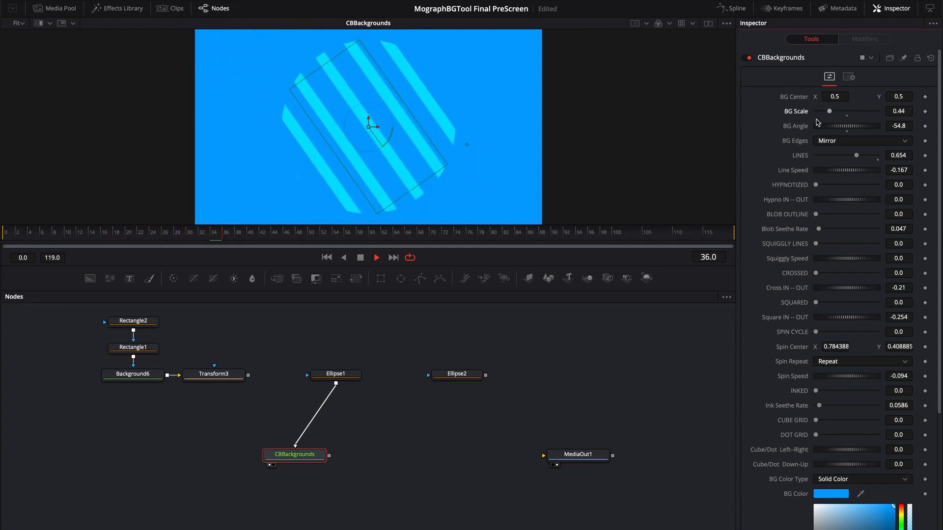
{"action": "left_click", "coordinate": [401, 343]}
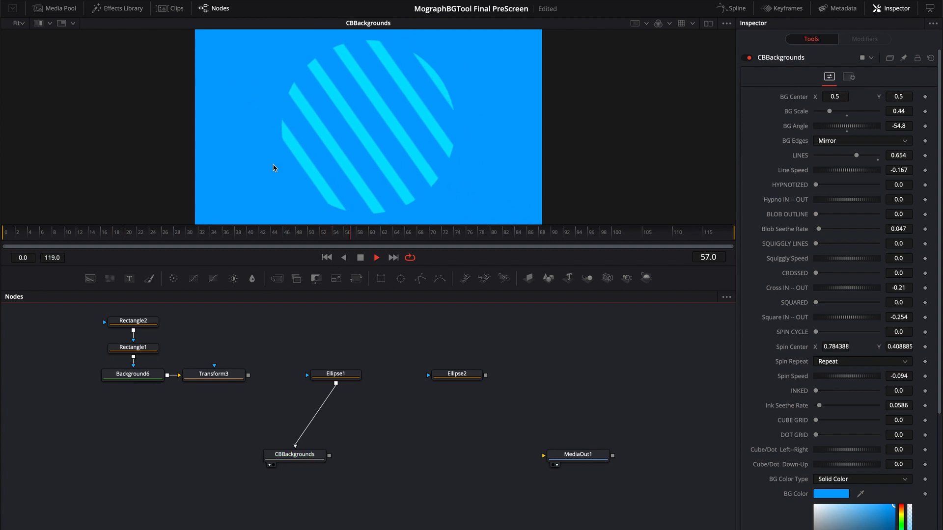
Widen the Ellipse1 mask in the viewer to a width of about 0.905 and stop playback.
{"action": "left_click", "coordinate": [347, 379]}
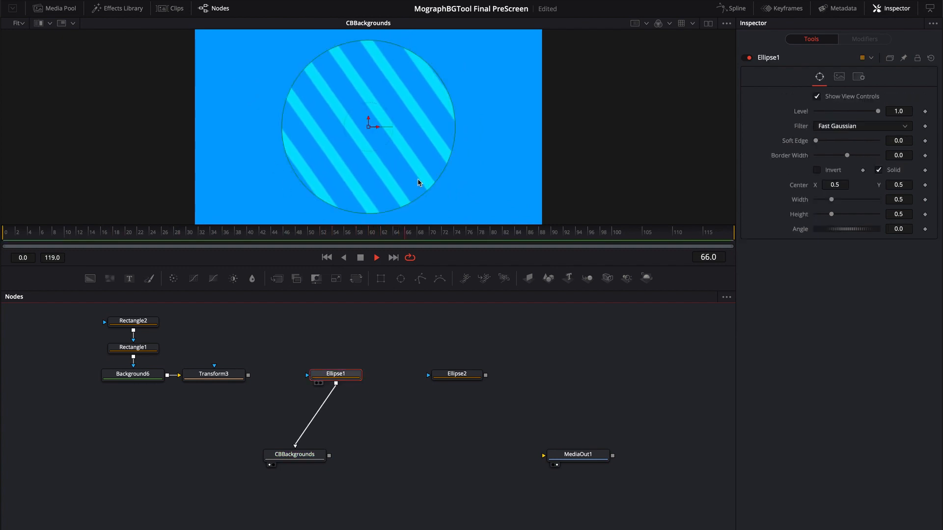
{"action": "left_click_drag", "start_coordinate": [446, 138], "coordinate": [524, 139]}
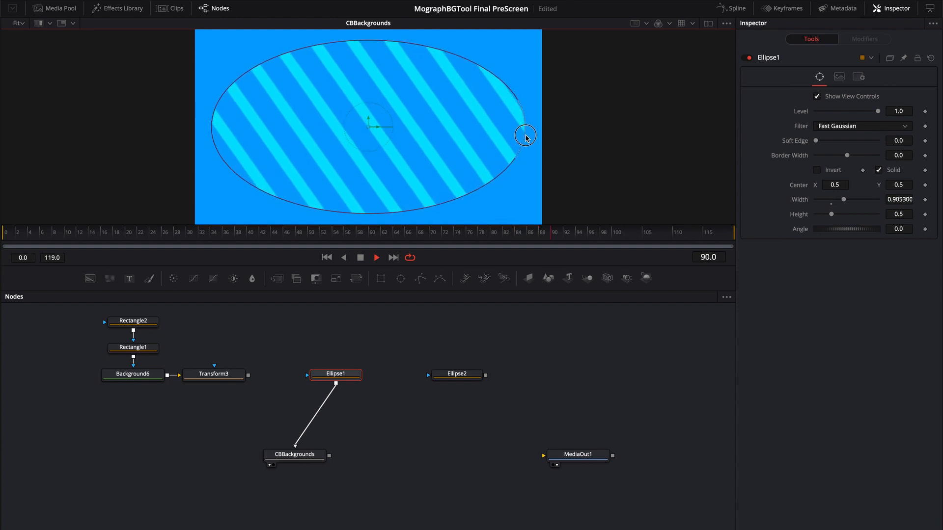
{"action": "left_click", "coordinate": [415, 345]}
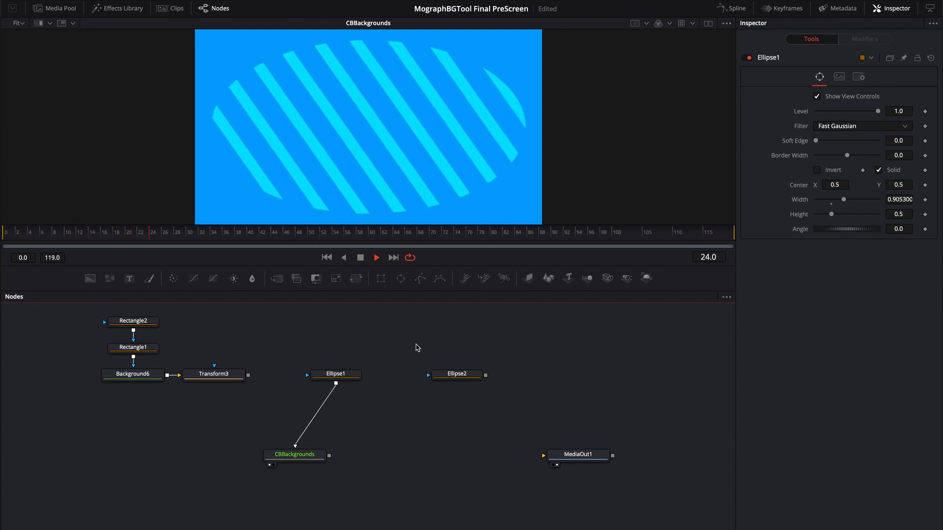
{"action": "key", "text": "space"}
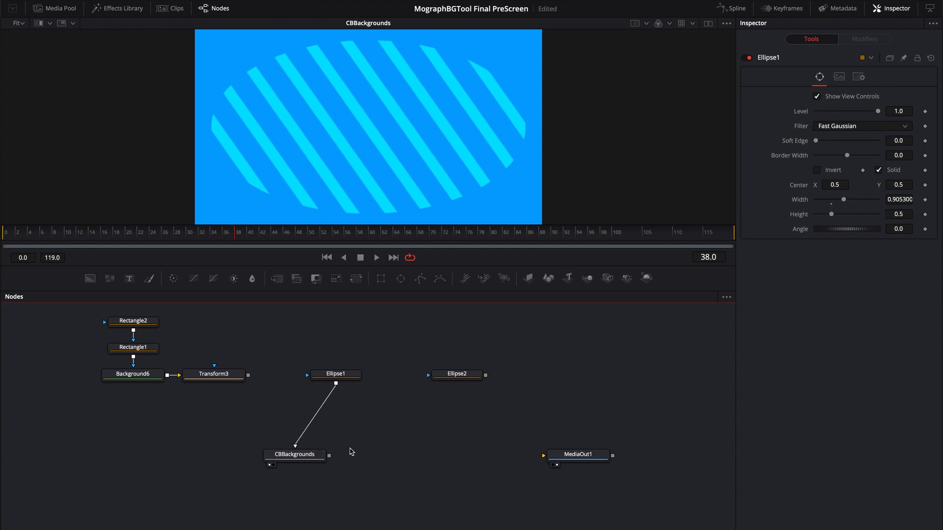
Disconnect Ellipse1 from CBBackgrounds and connect the soft-edged Ellipse2 as its mask instead.
{"action": "left_click_drag", "start_coordinate": [296, 444], "coordinate": [377, 409]}
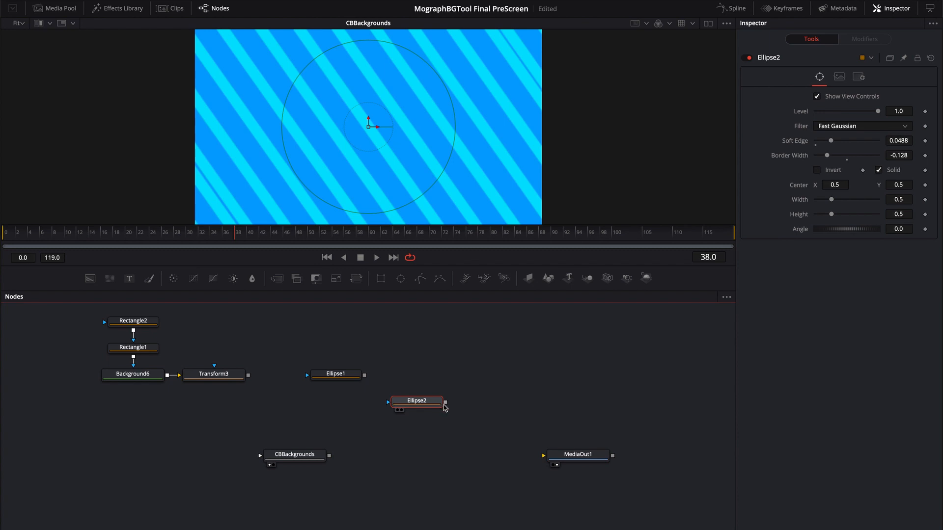
{"action": "left_click_drag", "start_coordinate": [438, 406], "coordinate": [306, 454]}
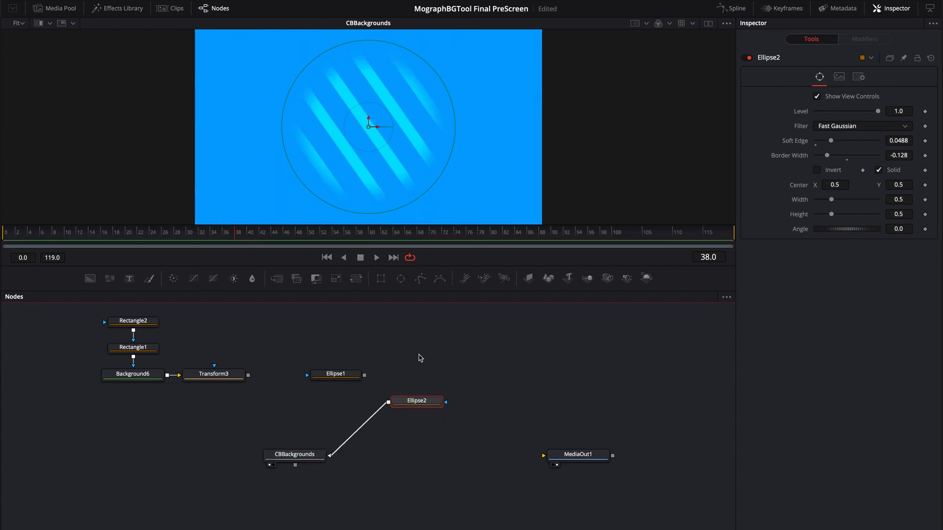
{"action": "left_click", "coordinate": [458, 373]}
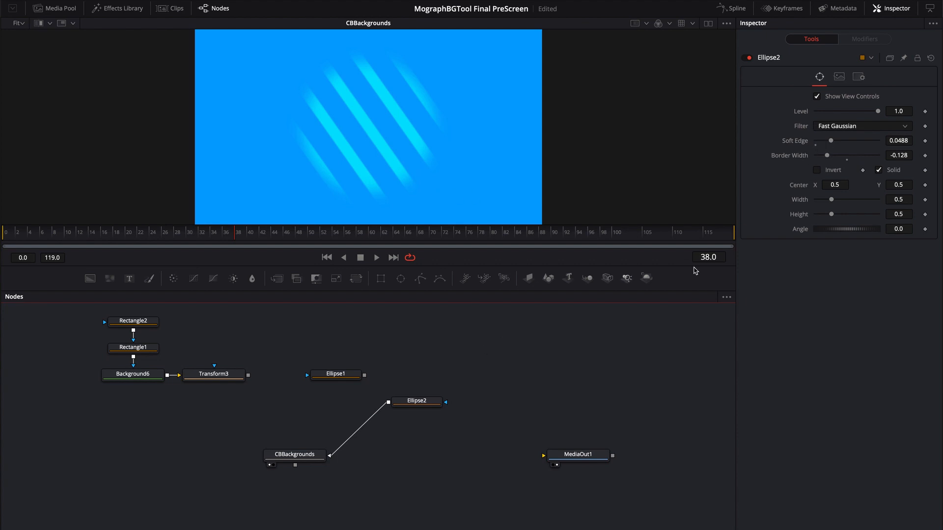
Invert the Ellipse2 mask and play the animation to preview the lines outside the ellipse.
{"action": "left_click", "coordinate": [817, 171]}
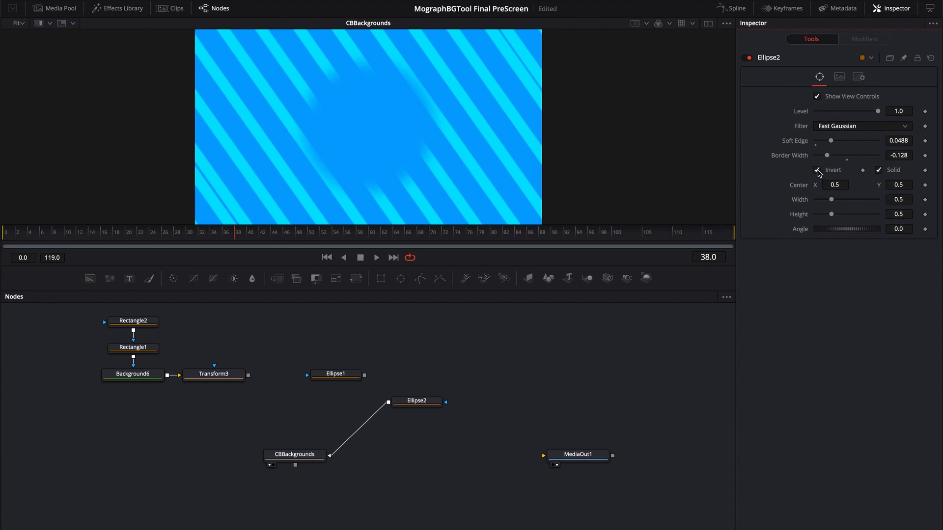
{"action": "left_click", "coordinate": [534, 372]}
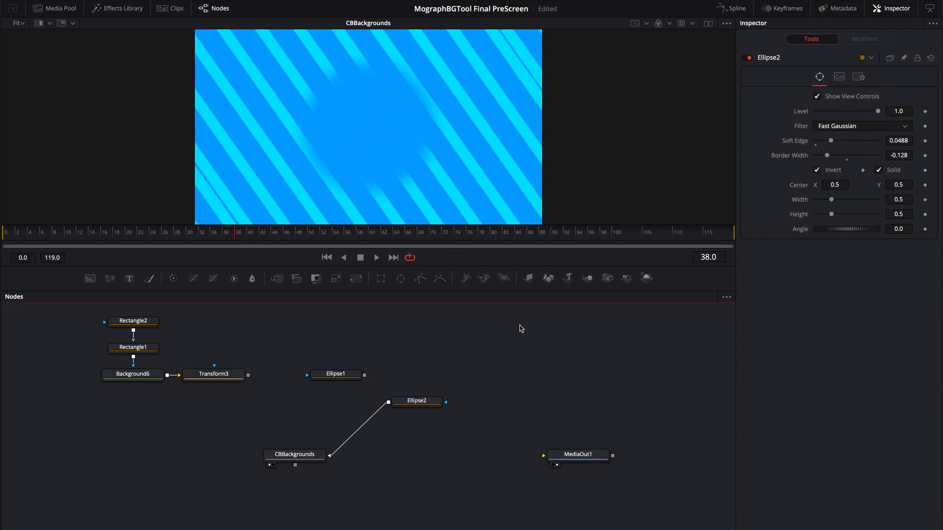
{"action": "key", "text": "space"}
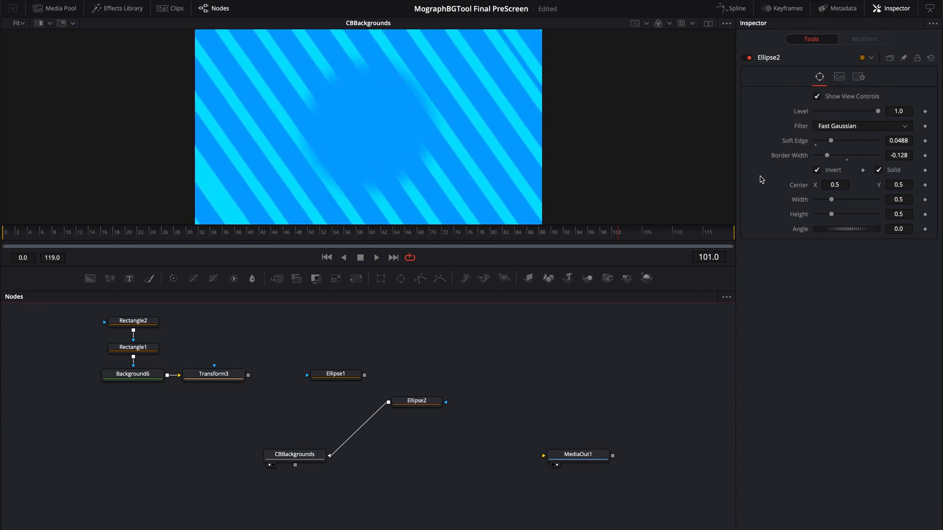
Turn off the Ellipse2 inversion and detach Ellipse2 from CBBackgrounds with playback stopped.
{"action": "left_click", "coordinate": [816, 170]}
{"action": "key", "text": "space"}
{"action": "left_click_drag", "start_coordinate": [329, 455], "coordinate": [456, 348]}
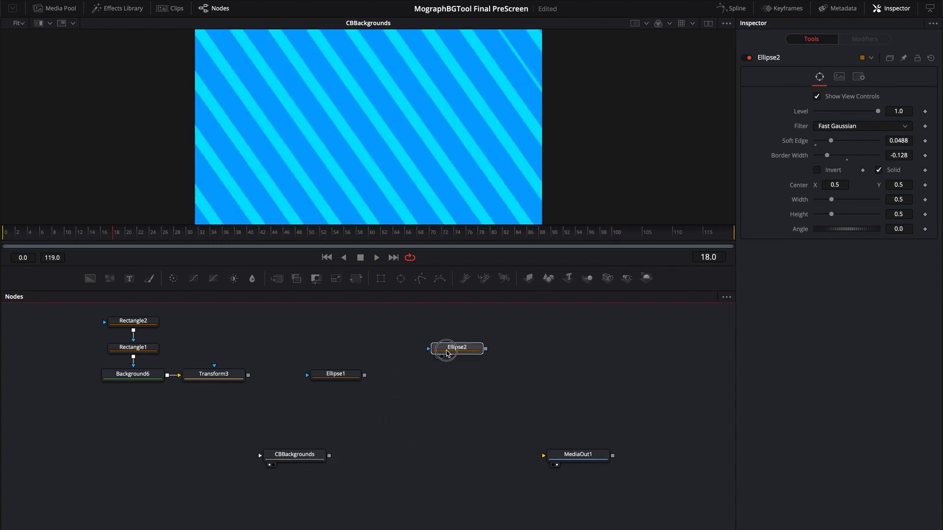
Move CBBackgrounds near the cross-shape nodes and view the outputs of Transform3, Rectangle2 and Background6.
{"action": "left_click_drag", "start_coordinate": [293, 463], "coordinate": [171, 435]}
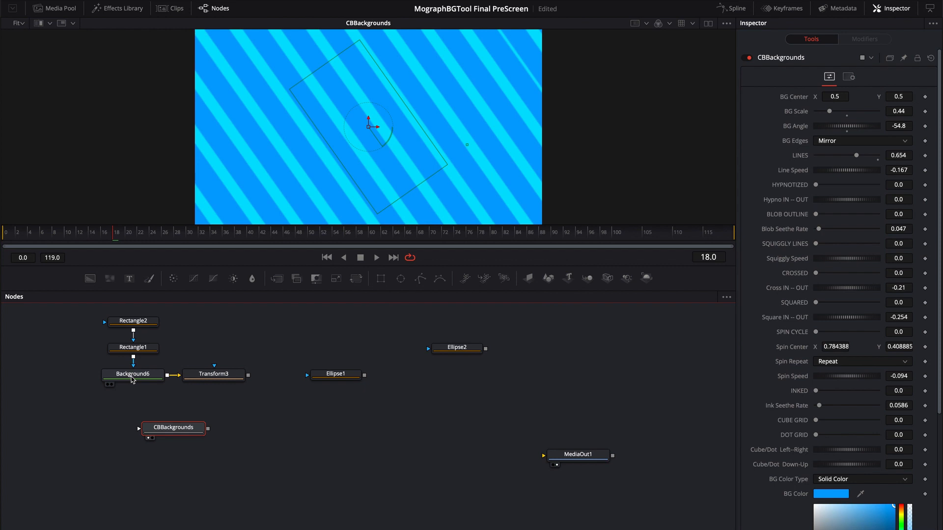
{"action": "left_click", "coordinate": [221, 377]}
{"action": "left_click_drag", "start_coordinate": [235, 380], "coordinate": [319, 185]}
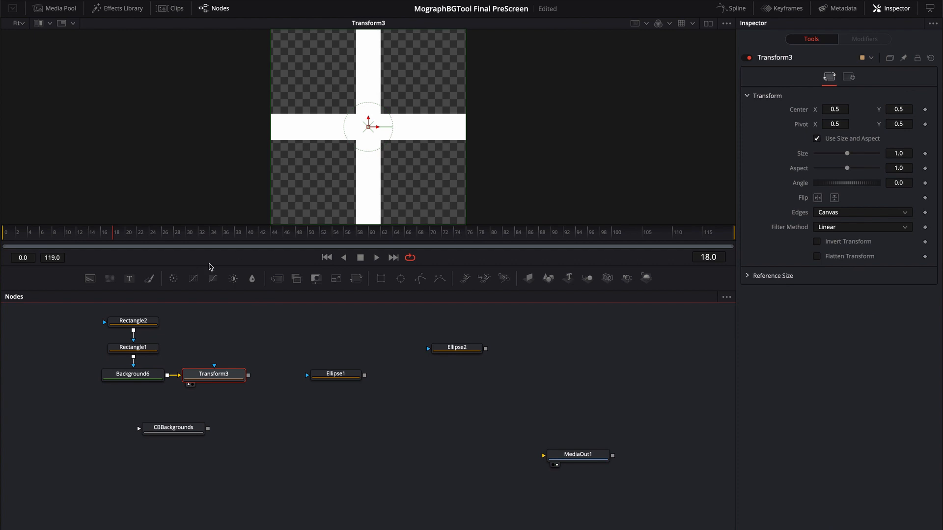
{"action": "left_click_drag", "start_coordinate": [147, 317], "coordinate": [320, 175]}
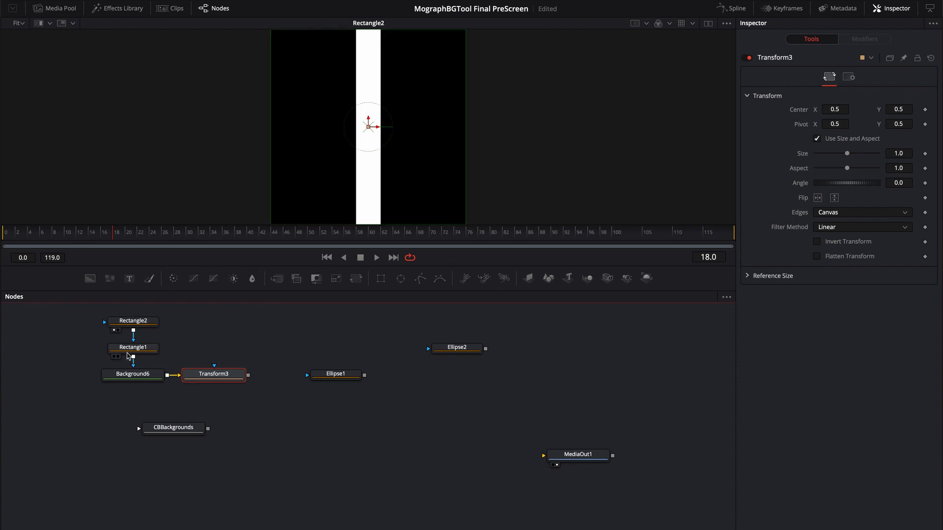
{"action": "left_click_drag", "start_coordinate": [130, 374], "coordinate": [363, 220]}
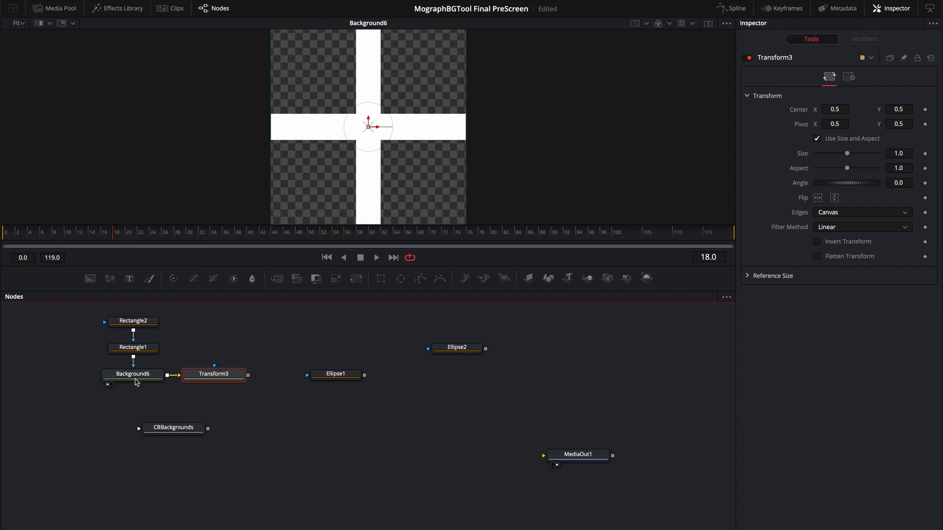
Connect Transform3 as the mask of CBBackgrounds and rotate the cross to angles of about -211.3 and -336.5.
{"action": "left_click_drag", "start_coordinate": [207, 382], "coordinate": [350, 201]}
{"action": "left_click_drag", "start_coordinate": [848, 187], "coordinate": [802, 182]}
{"action": "left_click_drag", "start_coordinate": [248, 375], "coordinate": [194, 431]}
{"action": "left_click_drag", "start_coordinate": [331, 195], "coordinate": [336, 195]}
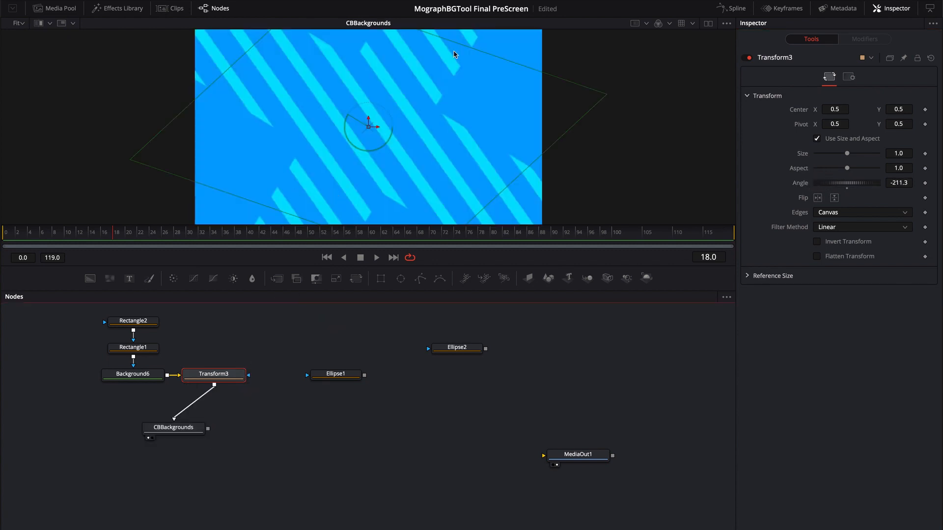
{"action": "scroll", "coordinate": [444, 162], "scroll_direction": "down", "scroll_amount": 1}
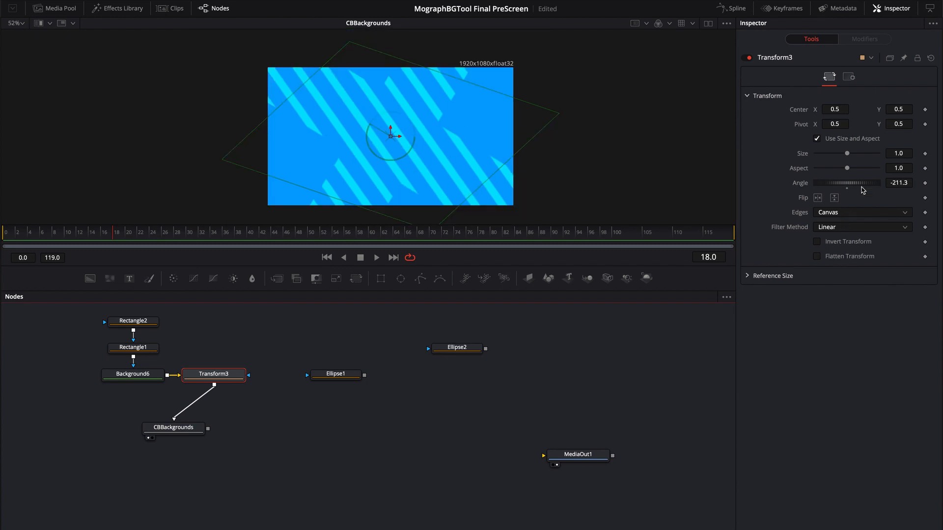
{"action": "left_click_drag", "start_coordinate": [862, 189], "coordinate": [833, 182]}
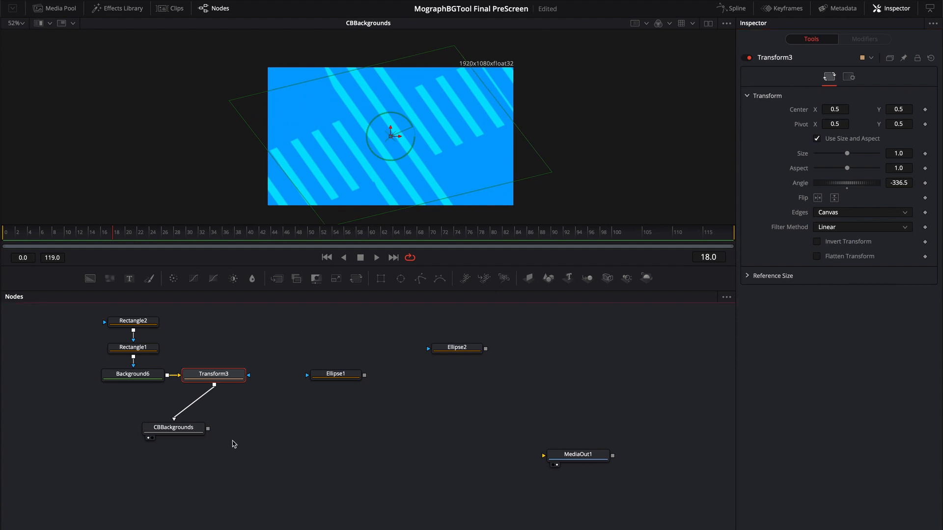
Detach CBBackgrounds from Transform3 and place it in the open space between Transform3 and Ellipse1, lower down.
{"action": "left_click_drag", "start_coordinate": [183, 429], "coordinate": [213, 413]}
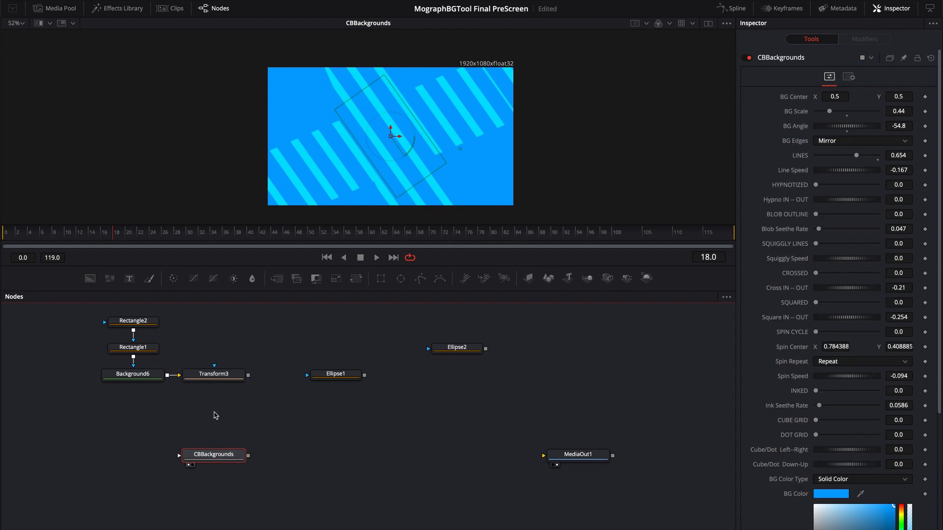
{"action": "left_click_drag", "start_coordinate": [223, 454], "coordinate": [305, 454]}
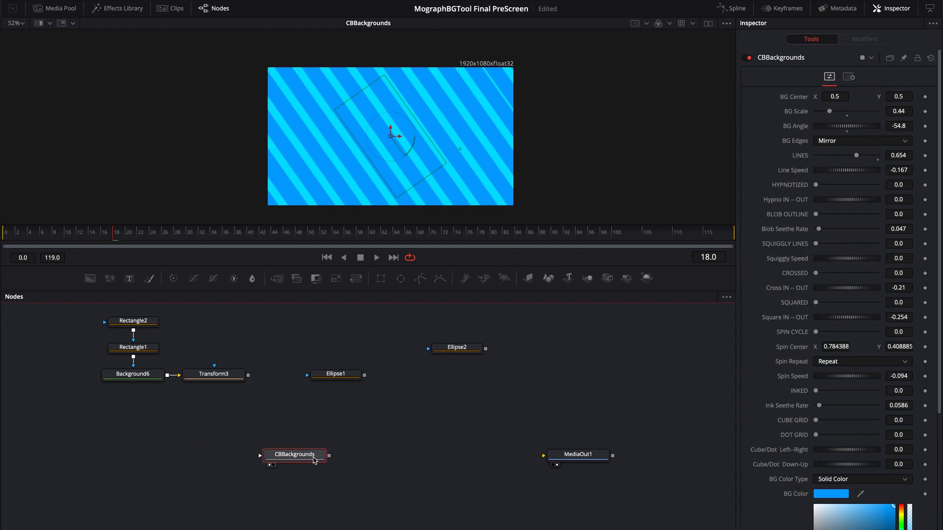
{"action": "left_click", "coordinate": [376, 463]}
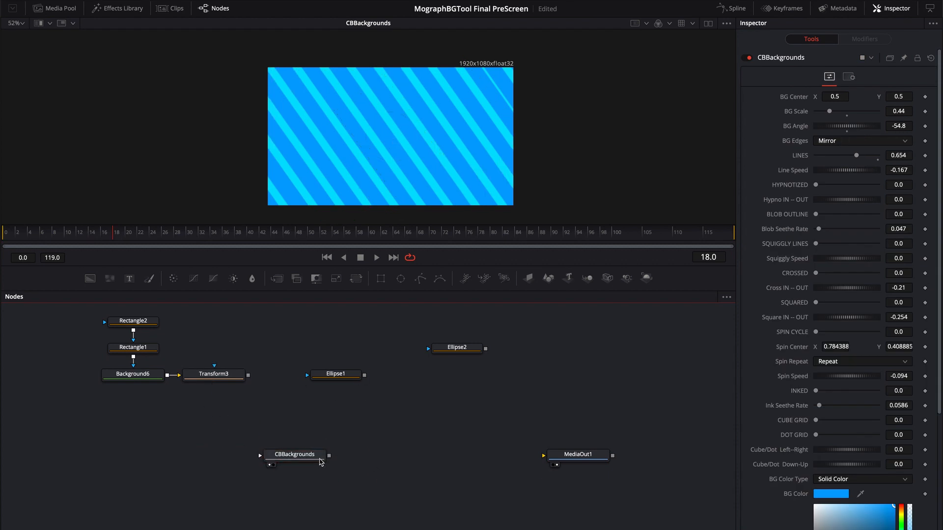
Set the BG Angle of CBBackgrounds to about -161.8 and its BG Scale to 1.0.
{"action": "left_click", "coordinate": [320, 458]}
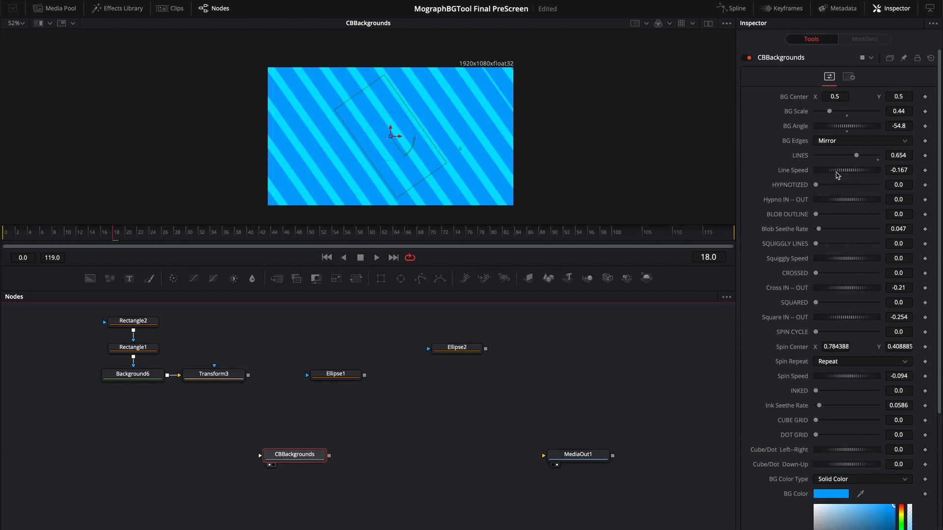
{"action": "left_click_drag", "start_coordinate": [849, 130], "coordinate": [828, 128]}
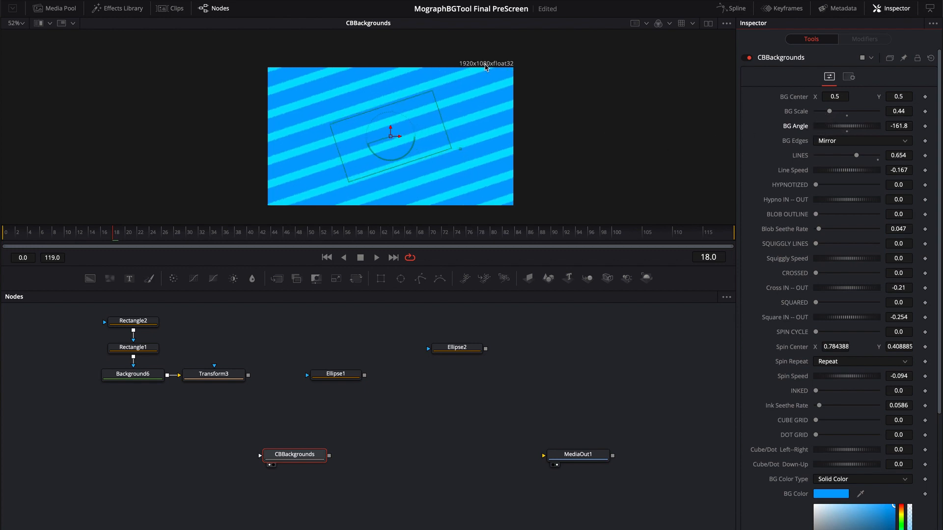
{"action": "left_click", "coordinate": [846, 116]}
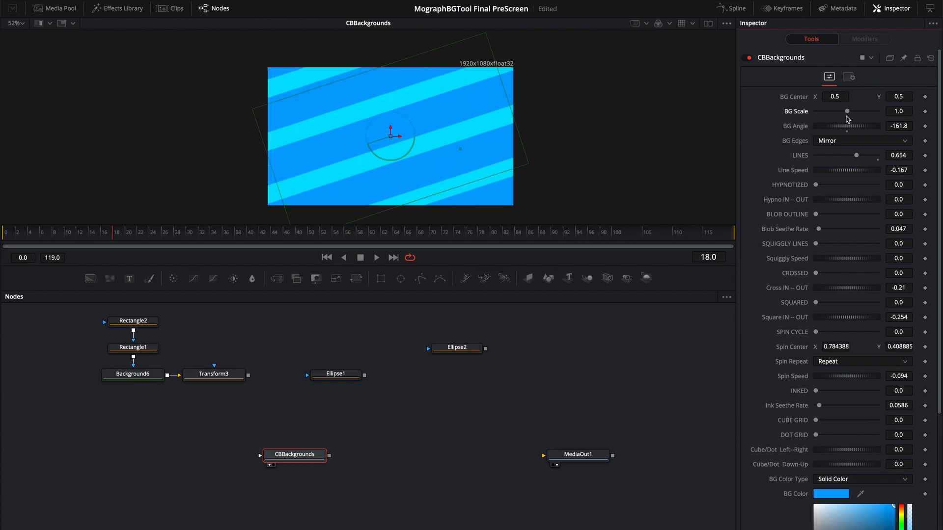
Set LINES of CBBackgrounds to 1.0 and start playback to preview the moving stripes.
{"action": "scroll", "coordinate": [425, 133], "scroll_direction": "down", "scroll_amount": 2}
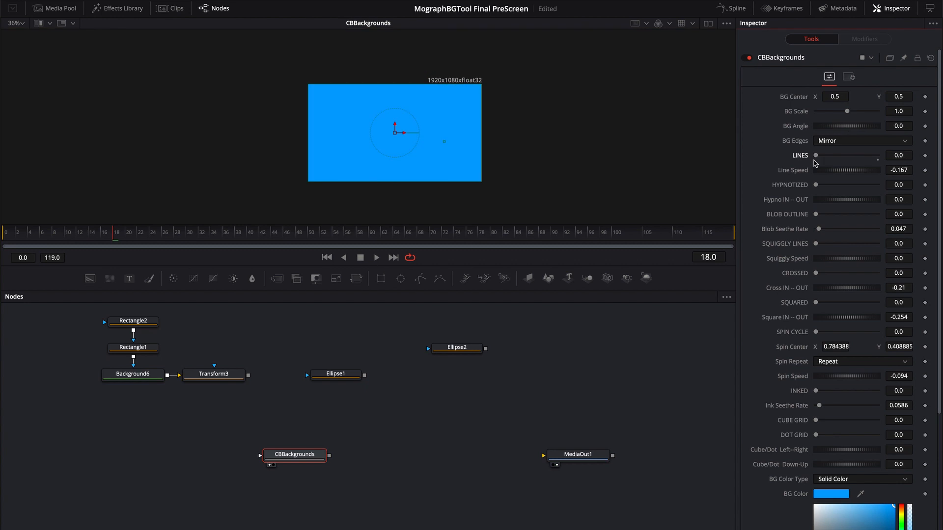
{"action": "left_click_drag", "start_coordinate": [815, 156], "coordinate": [907, 157]}
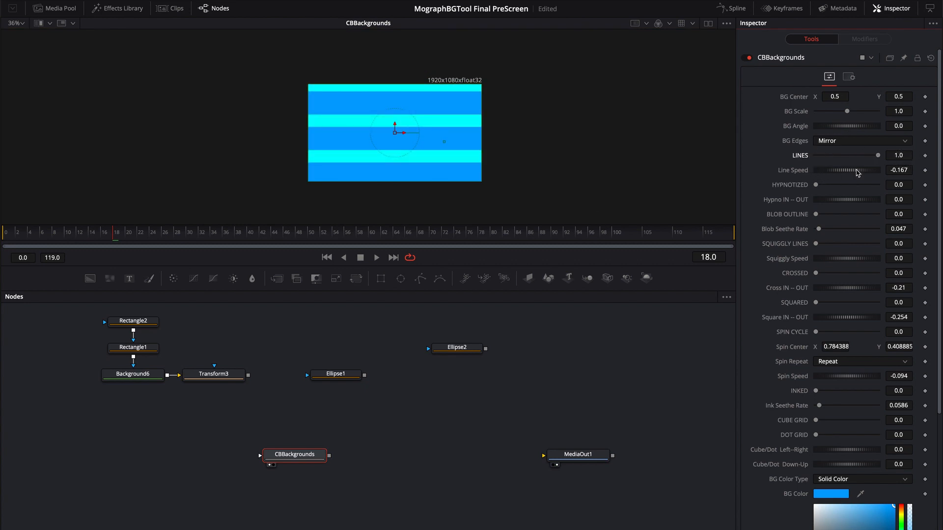
{"action": "key", "text": "space"}
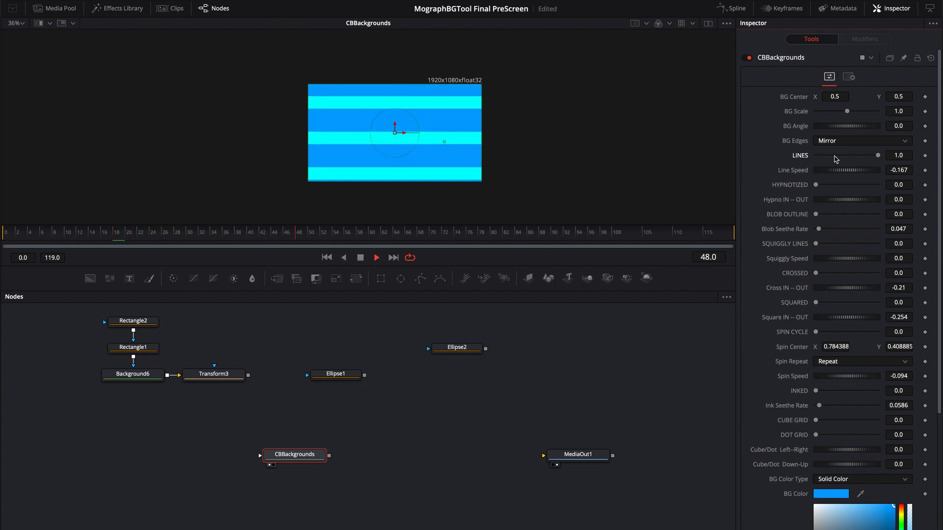
Try Line Speed values of 0.188 and 0.311 while the stripes animation plays.
{"action": "left_click_drag", "start_coordinate": [846, 173], "coordinate": [853, 172]}
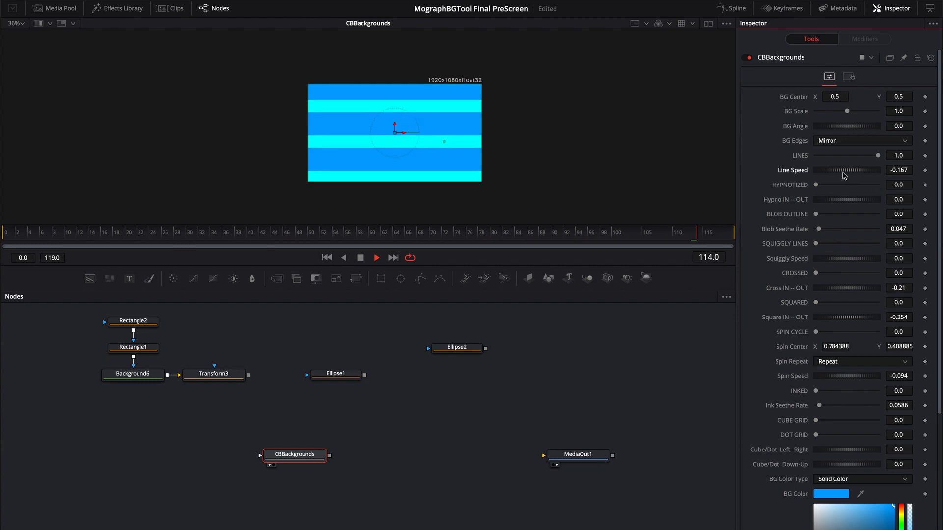
{"action": "left_click_drag", "start_coordinate": [840, 171], "coordinate": [861, 174]}
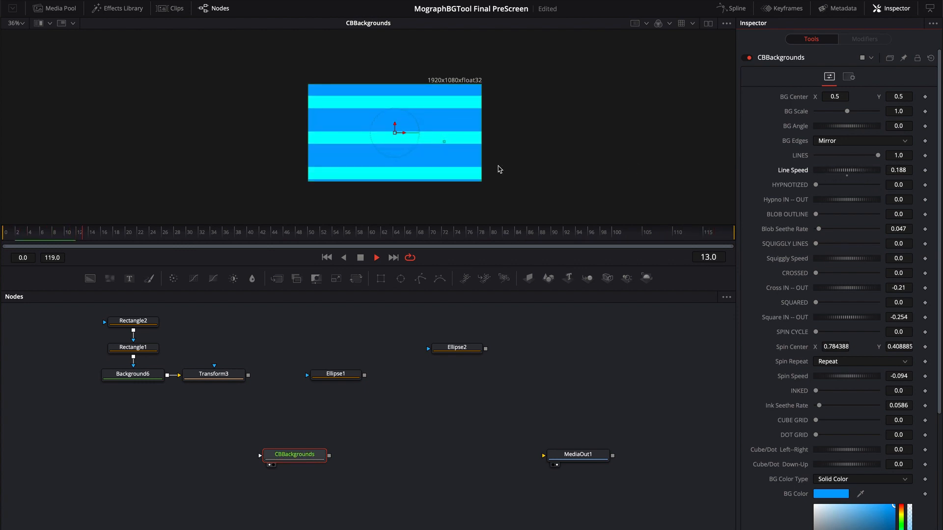
{"action": "left_click_drag", "start_coordinate": [860, 169], "coordinate": [868, 170]}
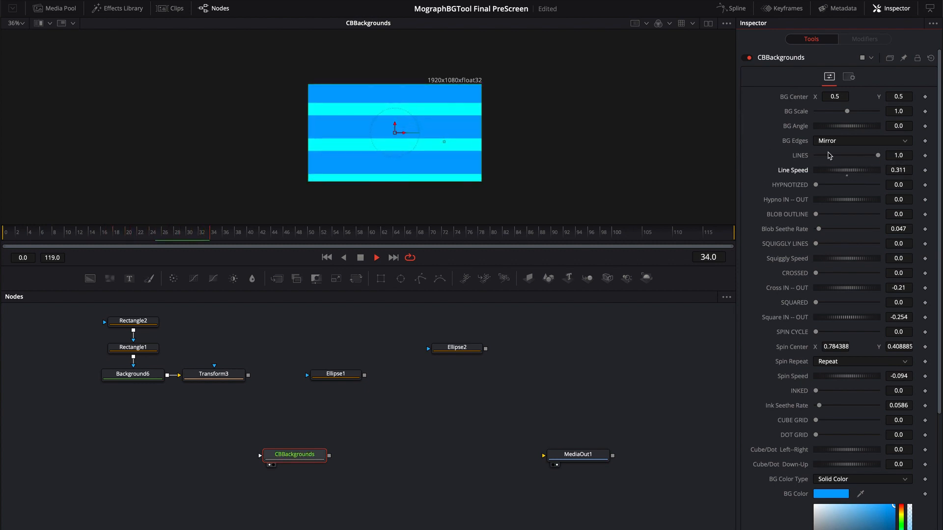
Try a BG Angle of about -88.7 on the moving stripes, reset it to 0.0 and stop playback.
{"action": "left_click_drag", "start_coordinate": [846, 126], "coordinate": [824, 125]}
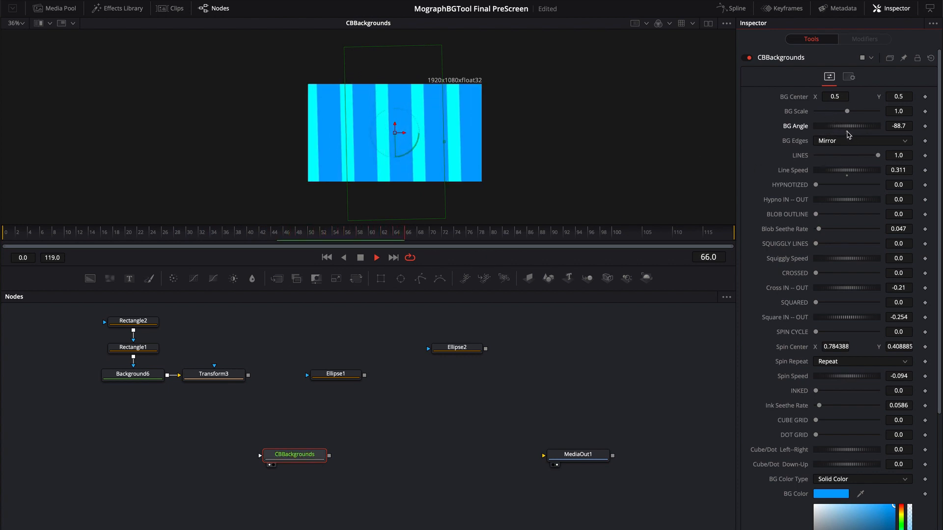
{"action": "left_click", "coordinate": [846, 132]}
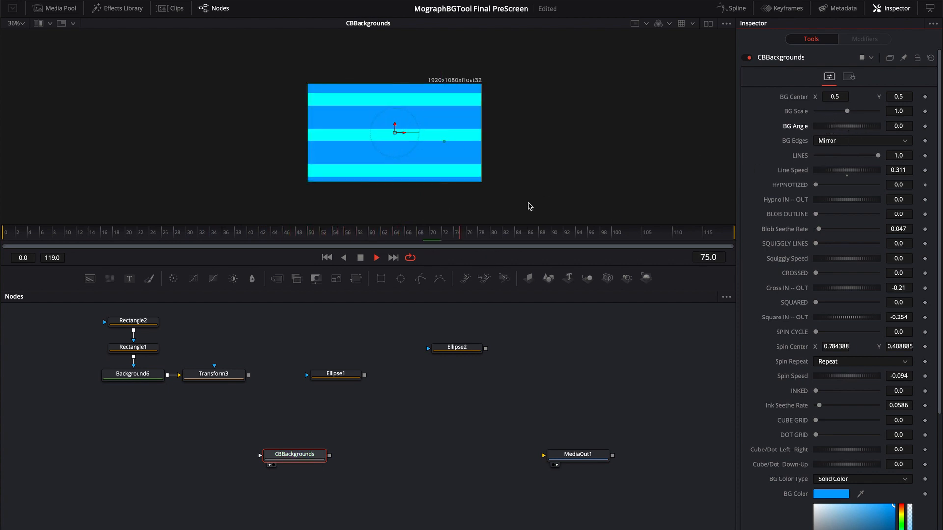
{"action": "key", "text": "space"}
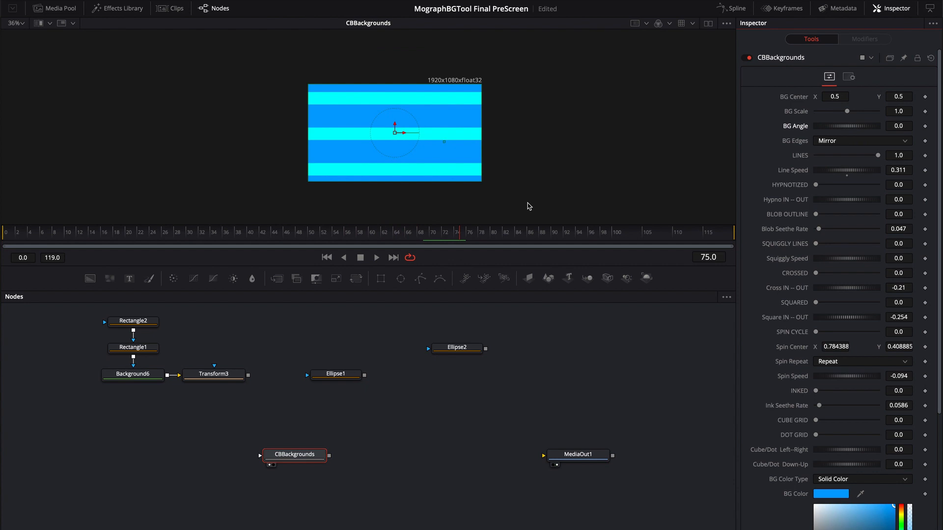
Restore the Line Speed of CBBackgrounds to -0.167 and set LINES to 0.0.
{"action": "left_click_drag", "start_coordinate": [857, 171], "coordinate": [851, 173]}
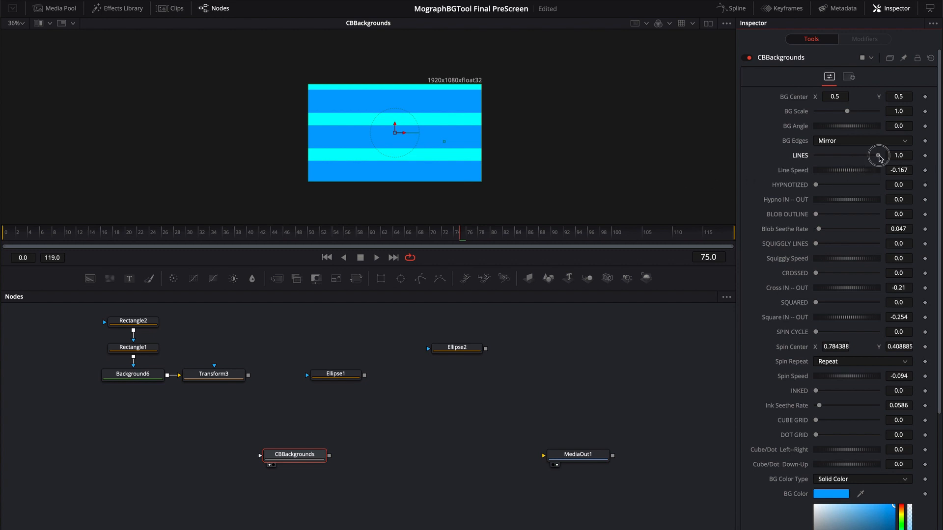
{"action": "left_click_drag", "start_coordinate": [879, 158], "coordinate": [803, 158]}
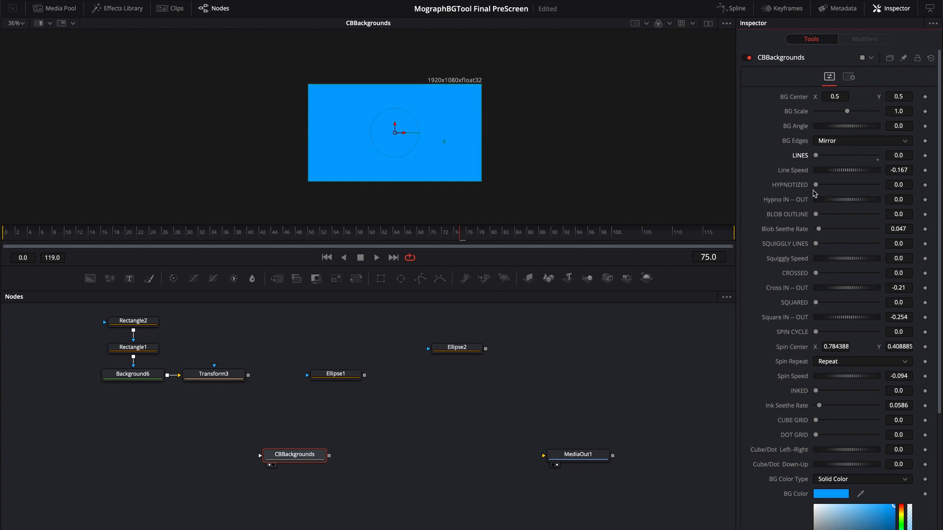
Set HYPNOTIZED to 1.0, preview Hypno IN -- OUT at -0.674 and 0.326, and leave it at about 0.485.
{"action": "left_click_drag", "start_coordinate": [816, 185], "coordinate": [878, 184]}
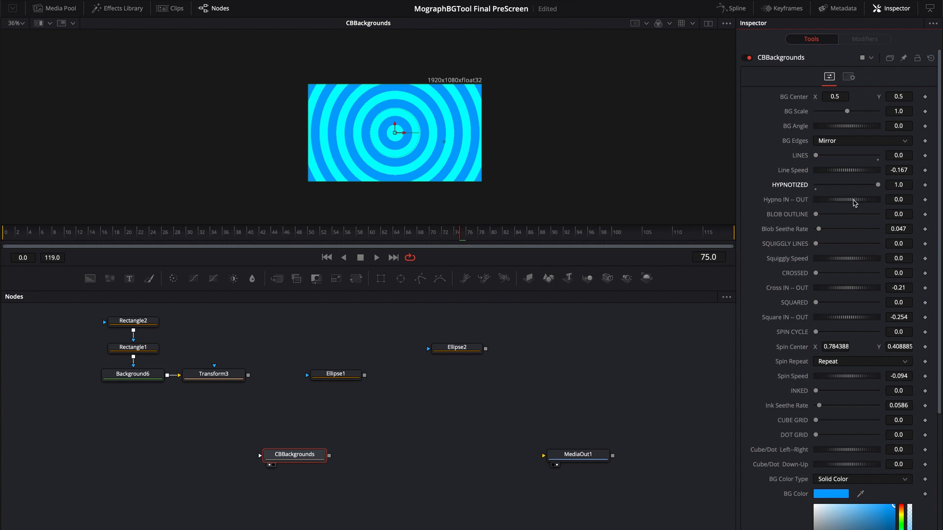
{"action": "left_click_drag", "start_coordinate": [855, 203], "coordinate": [810, 200]}
{"action": "key", "text": "space"}
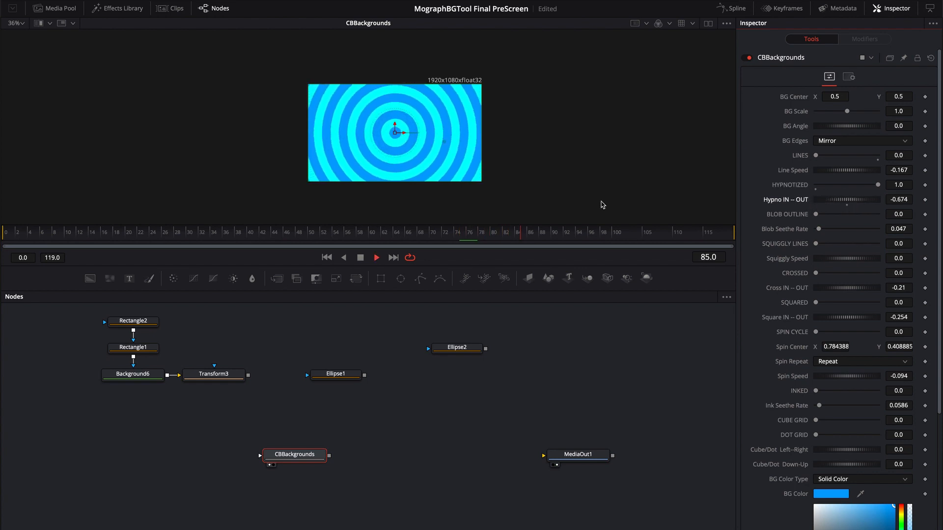
{"action": "left_click_drag", "start_coordinate": [848, 204], "coordinate": [859, 201]}
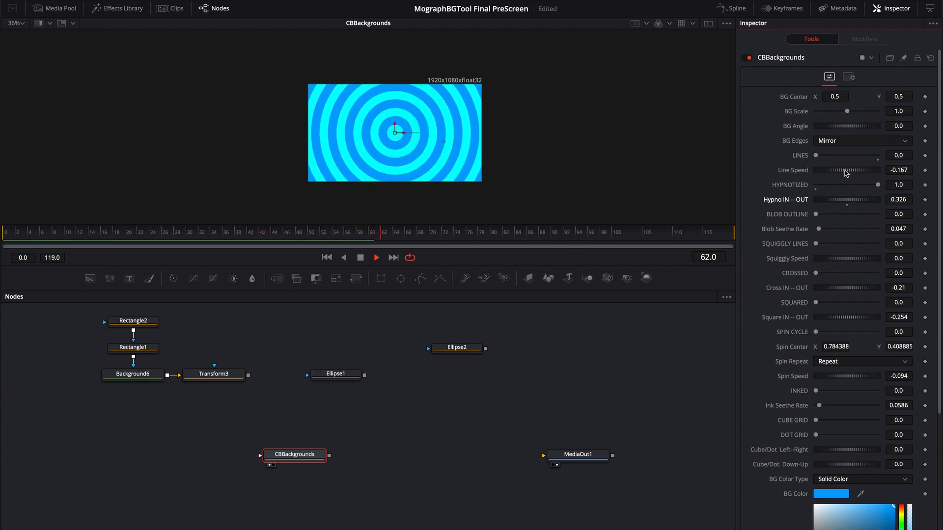
{"action": "left_click_drag", "start_coordinate": [844, 200], "coordinate": [858, 201]}
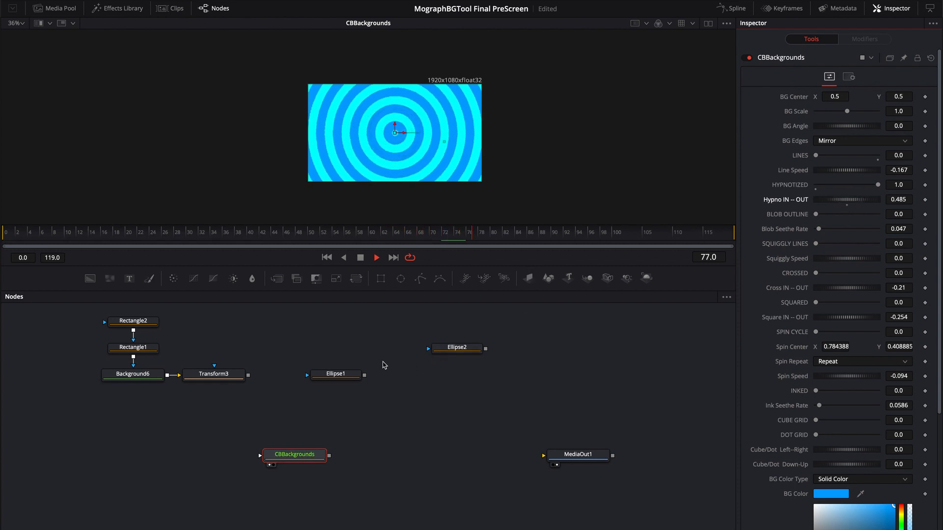
{"action": "left_click", "coordinate": [391, 338]}
{"action": "key", "text": "space"}
Add a Rectangle mask to CBBackgrounds and reshape it into a wide band about 0.777 wide and 0.229 high.
{"action": "left_click", "coordinate": [381, 279]}
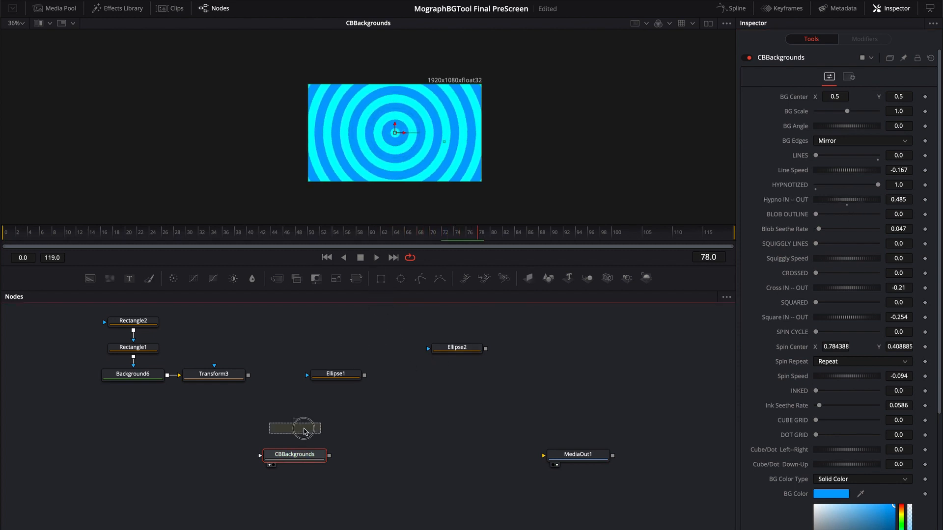
{"action": "left_click_drag", "start_coordinate": [324, 430], "coordinate": [313, 458]}
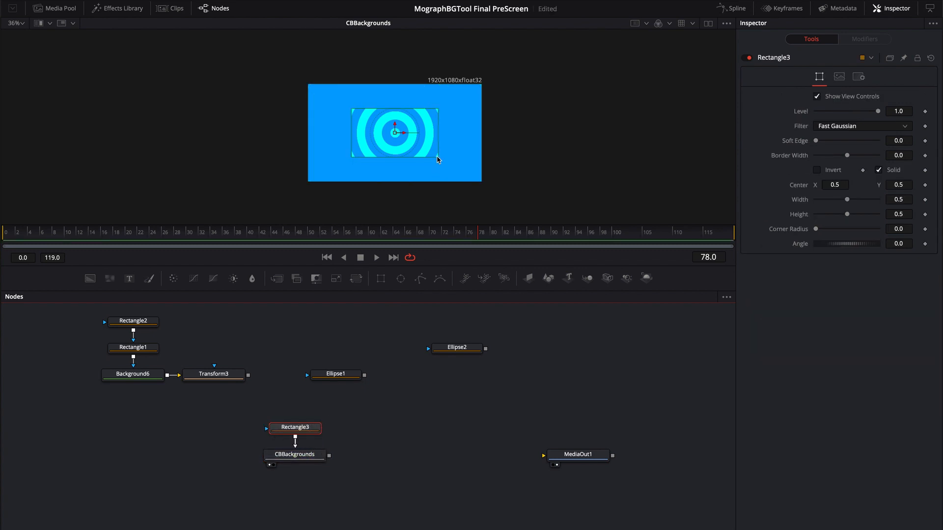
{"action": "left_click_drag", "start_coordinate": [437, 159], "coordinate": [460, 142]}
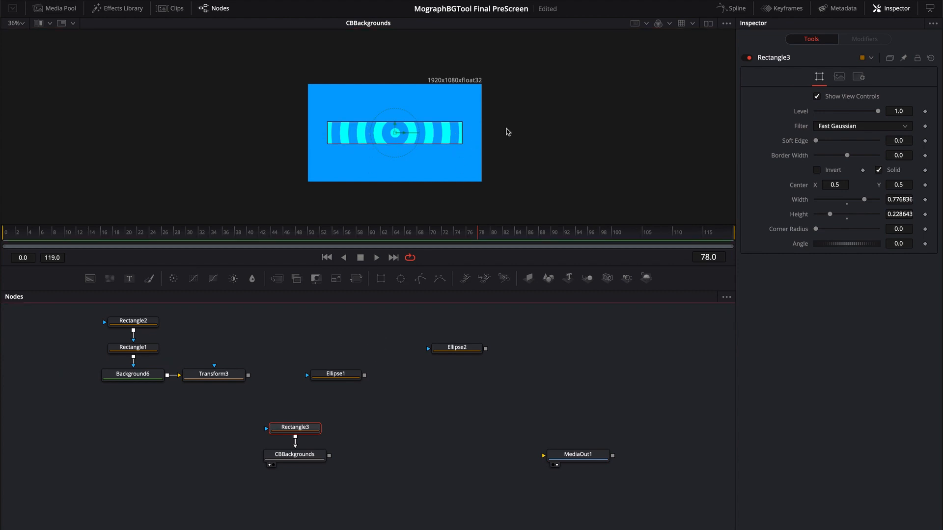
Preview the masked rings in motion and set the Height of Rectangle3 to about 0.307.
{"action": "left_click", "coordinate": [330, 472]}
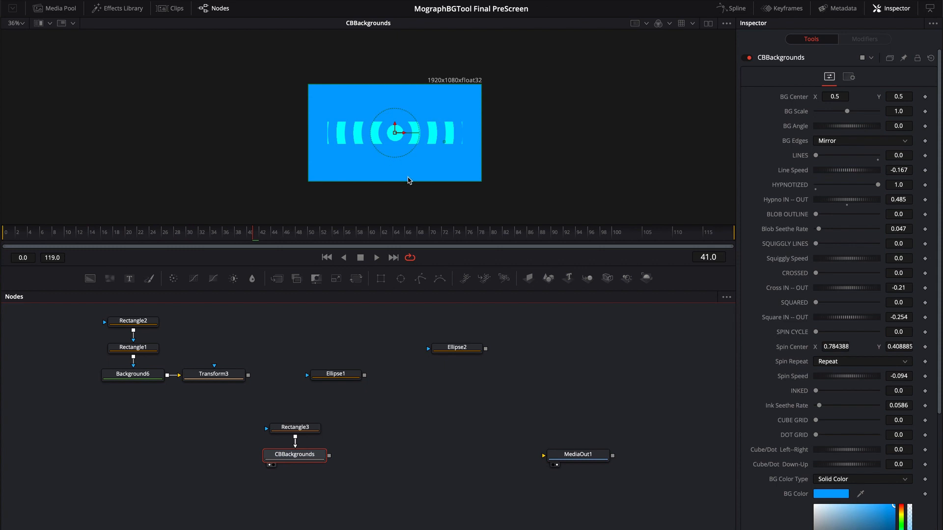
{"action": "left_click", "coordinate": [300, 430]}
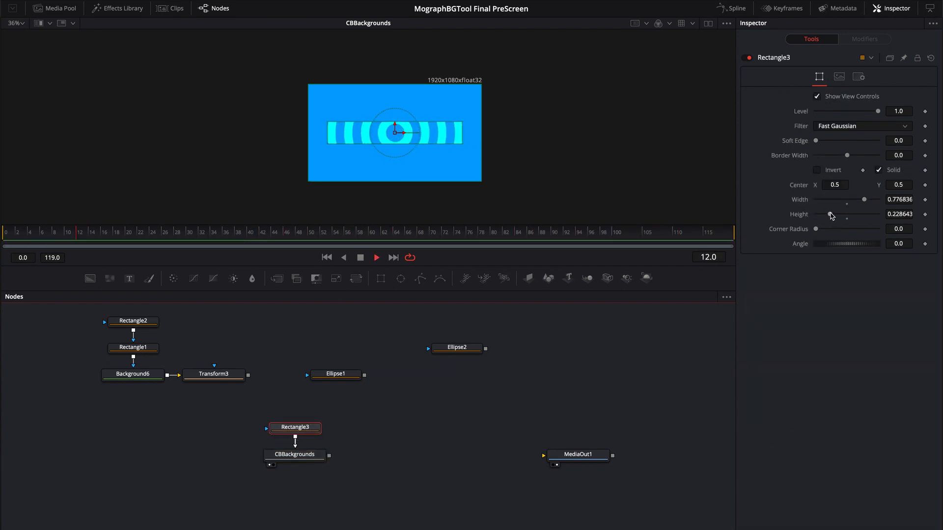
{"action": "mouse_move", "coordinate": [830, 215]}
{"action": "left_mouse_down"}
{"action": "mouse_move", "coordinate": [815, 215]}
{"action": "mouse_move", "coordinate": [836, 217]}
{"action": "left_mouse_up"}
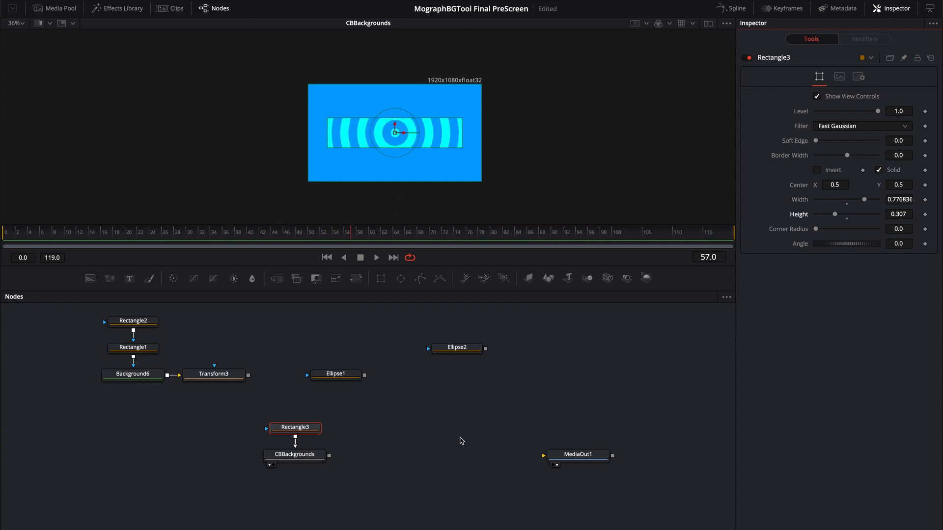
Disconnect Rectangle3 from the mask input of CBBackgrounds.
{"action": "left_click", "coordinate": [443, 439]}
{"action": "left_click_drag", "start_coordinate": [286, 421], "coordinate": [372, 455]}
{"action": "left_click", "coordinate": [318, 439]}
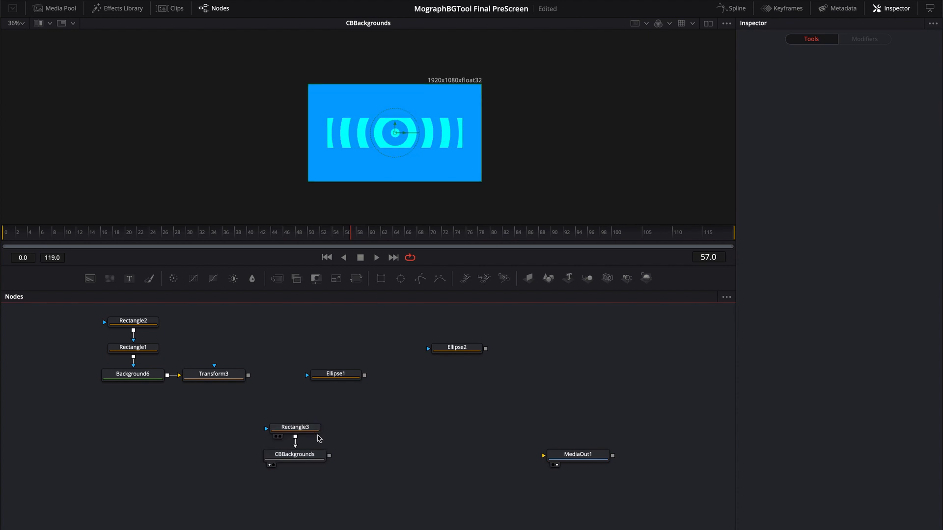
{"action": "left_click_drag", "start_coordinate": [294, 447], "coordinate": [443, 170]}
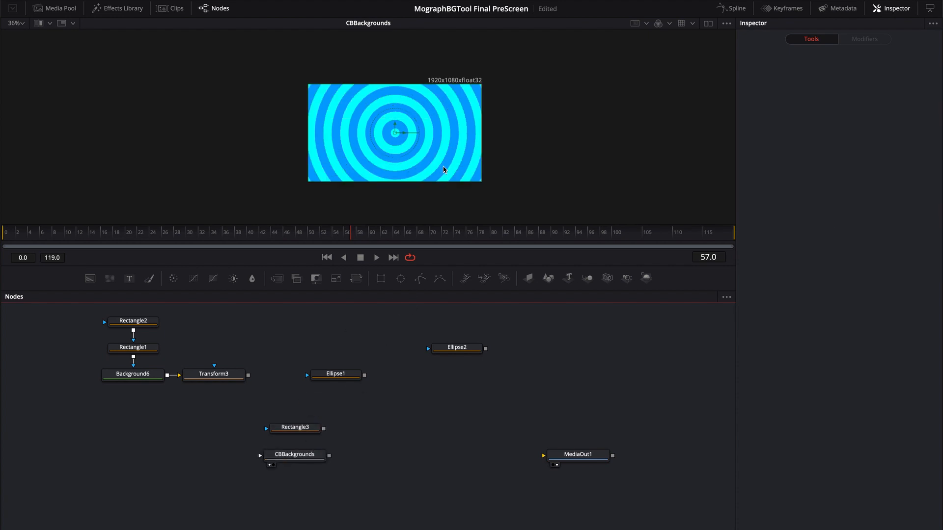
Set LINES of CBBackgrounds to 1.0 over the hypnotized rings and play back the combined pattern.
{"action": "left_click", "coordinate": [314, 459]}
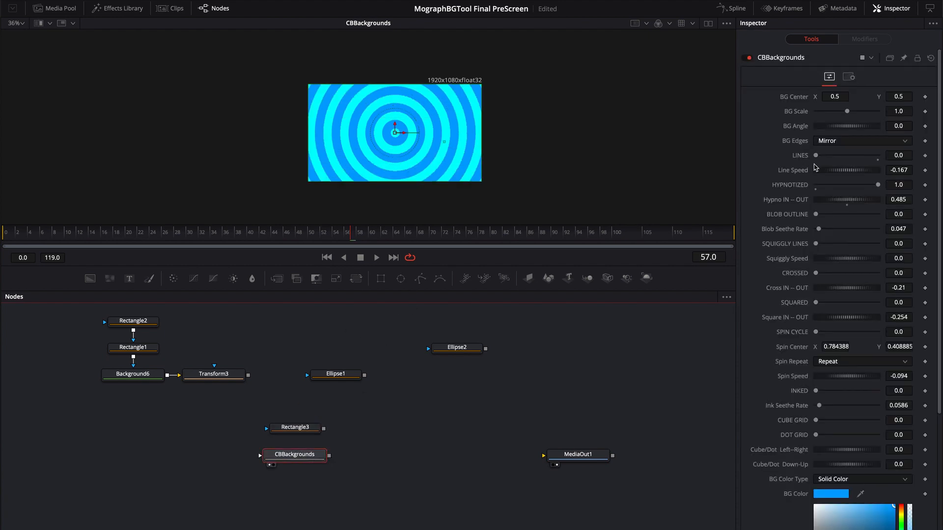
{"action": "left_click_drag", "start_coordinate": [815, 156], "coordinate": [866, 158]}
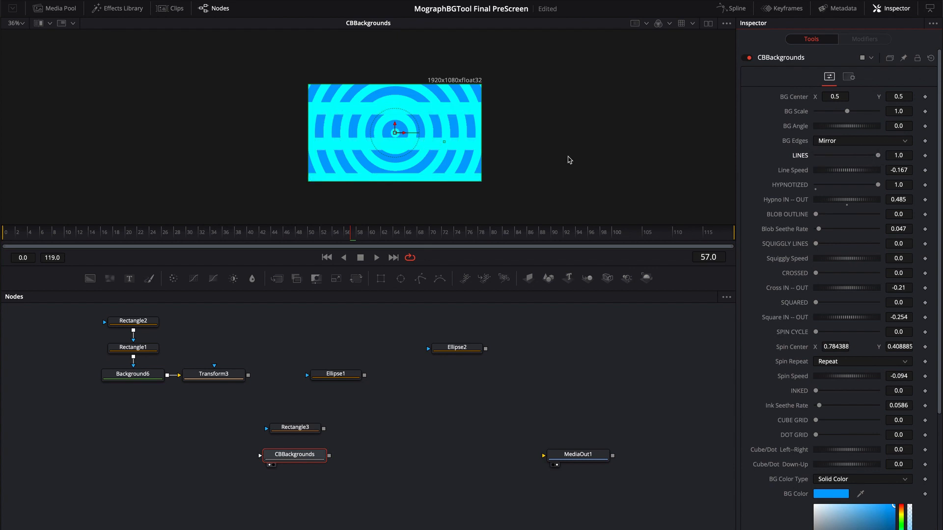
{"action": "key", "text": "space"}
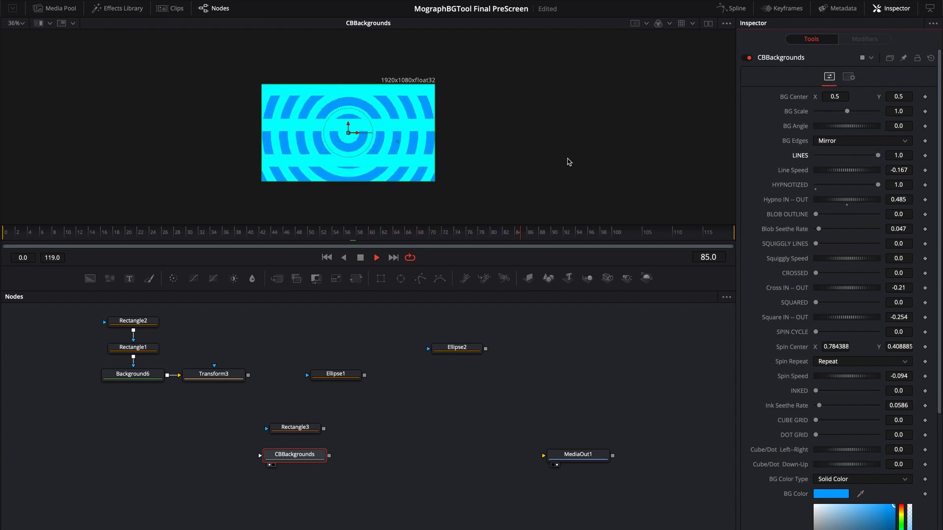
{"action": "scroll", "coordinate": [402, 128], "scroll_direction": "up", "scroll_amount": 2}
{"action": "left_click_drag", "start_coordinate": [517, 145], "coordinate": [631, 135]}
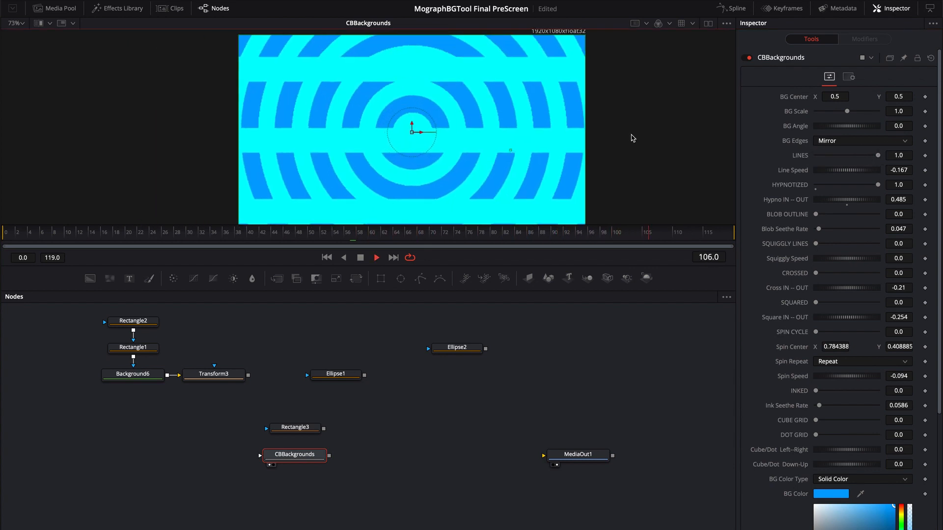
{"action": "scroll", "coordinate": [614, 150], "scroll_direction": "down", "scroll_amount": 1}
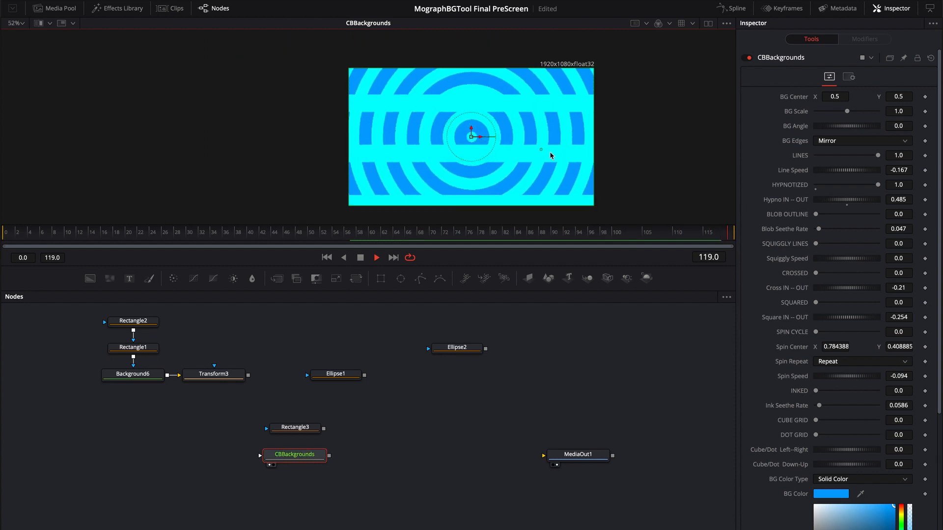
{"action": "left_click_drag", "start_coordinate": [550, 152], "coordinate": [505, 150]}
{"action": "key", "text": "space"}
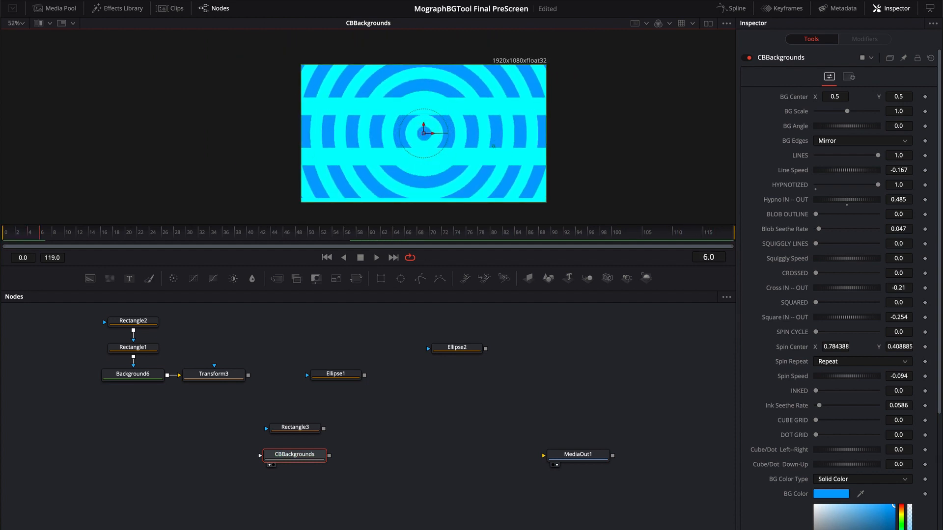
{"action": "left_click", "coordinate": [275, 0]}
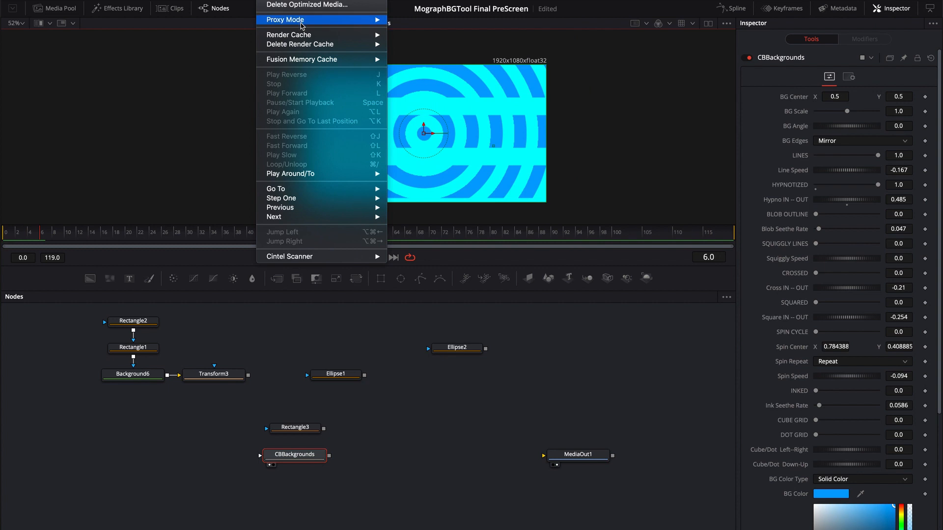
{"action": "left_click", "coordinate": [180, 116]}
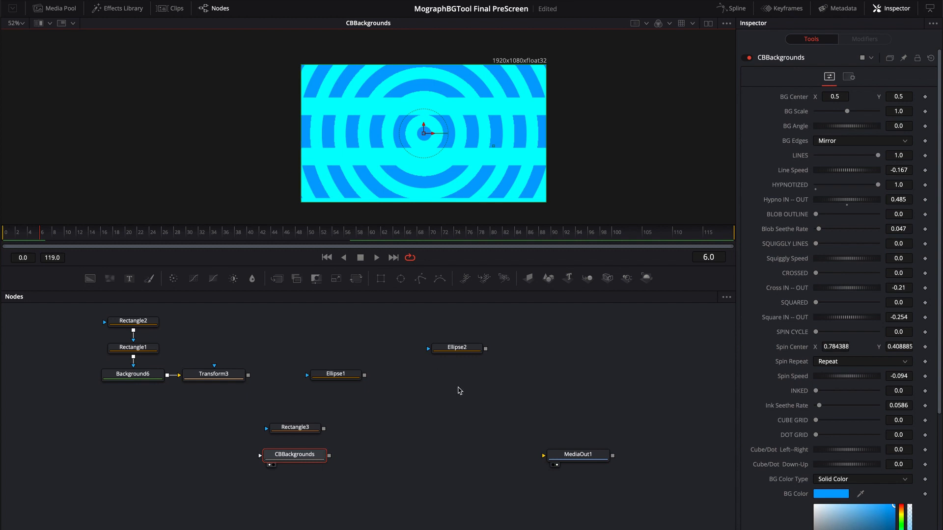
{"action": "left_click_drag", "start_coordinate": [420, 445], "coordinate": [384, 448]}
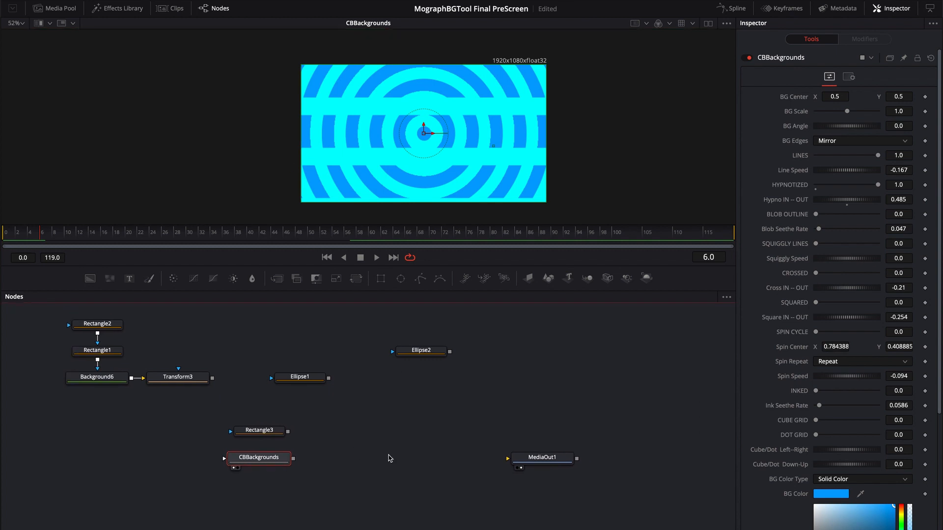
{"action": "left_click_drag", "start_coordinate": [621, 404], "coordinate": [619, 414]}
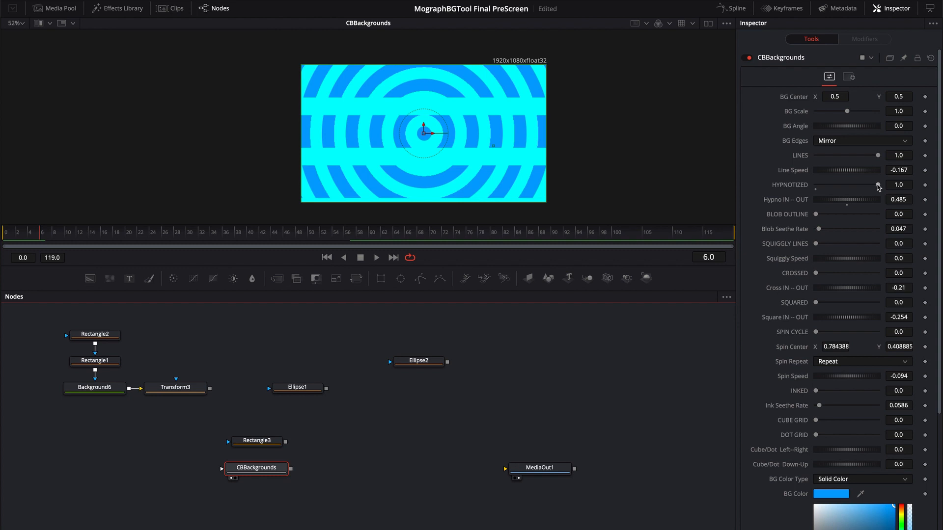
Set both LINES and HYPNOTIZED of CBBackgrounds to 0.0.
{"action": "left_click_drag", "start_coordinate": [878, 155], "coordinate": [795, 158]}
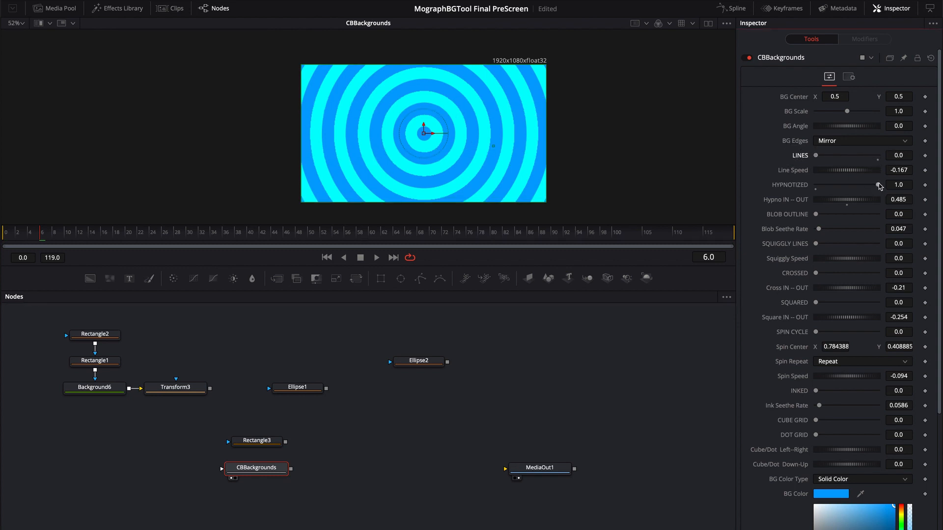
{"action": "left_click_drag", "start_coordinate": [878, 185], "coordinate": [806, 184]}
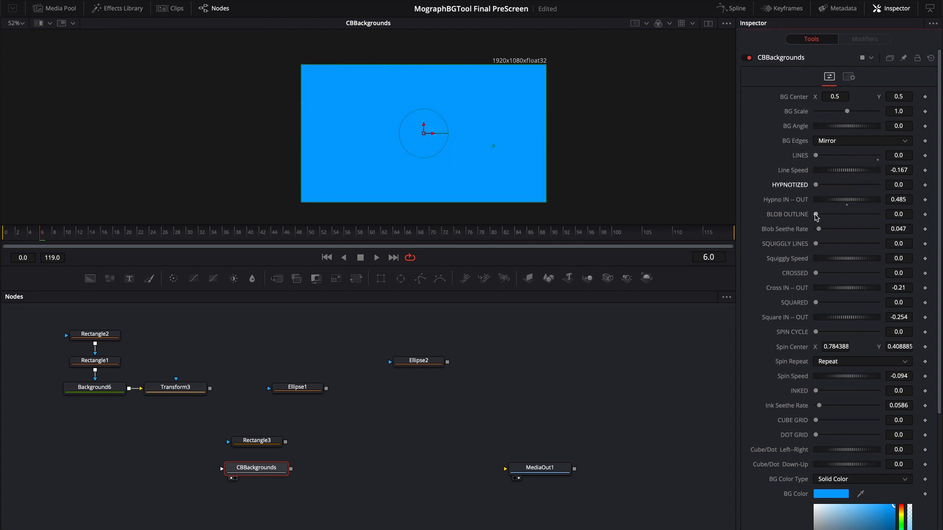
Set BLOB OUTLINE of CBBackgrounds to 1.0 and BG Scale to 0.56, trying a Blob Seethe Rate of 0.402 before resetting it.
{"action": "left_click_drag", "start_coordinate": [816, 215], "coordinate": [883, 213]}
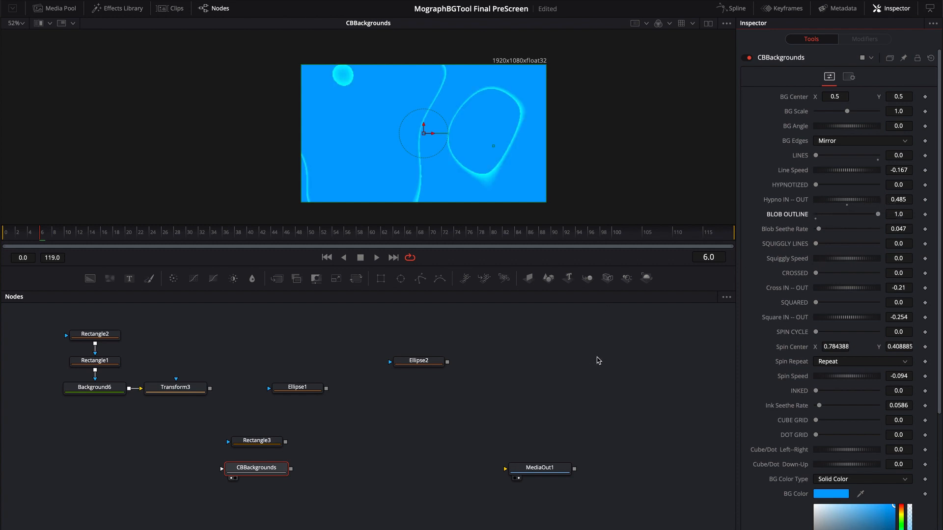
{"action": "left_click_drag", "start_coordinate": [846, 117], "coordinate": [833, 117]}
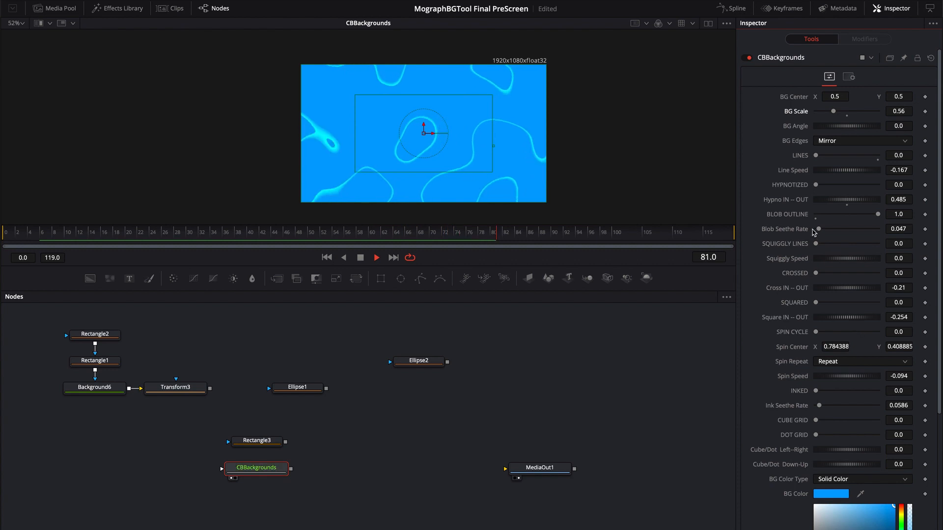
{"action": "left_click_drag", "start_coordinate": [818, 229], "coordinate": [841, 230]}
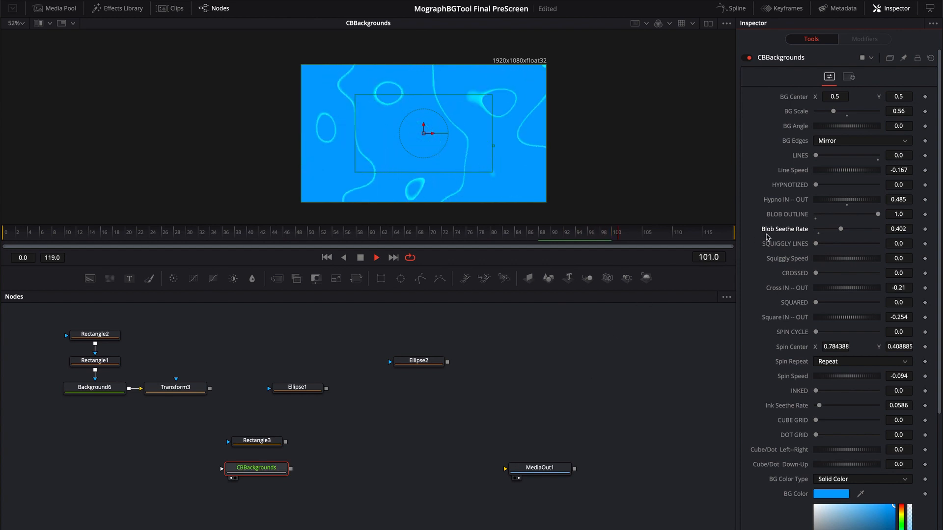
{"action": "left_click", "coordinate": [818, 233]}
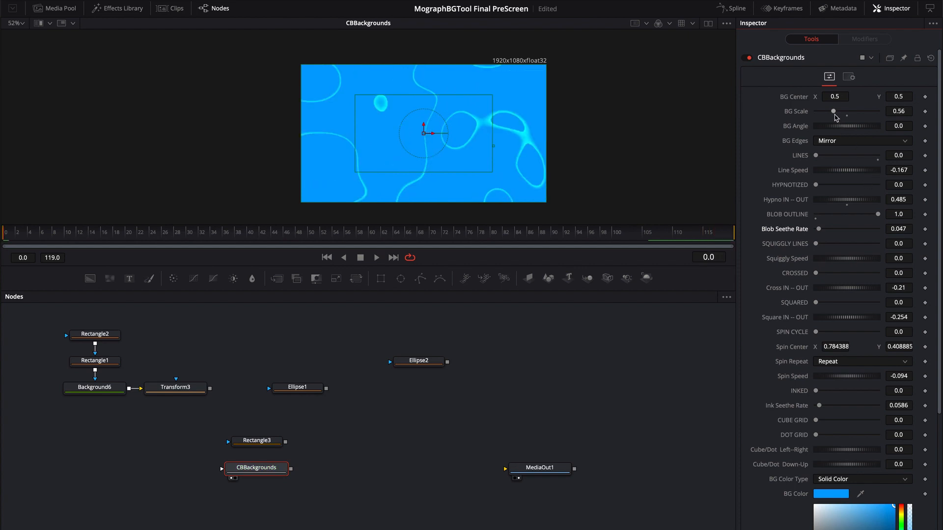
Reduce BG Scale to 0.23, play back the blob outlines and move the BG Center to about X 0.248, Y 0.635.
{"action": "left_click_drag", "start_coordinate": [835, 116], "coordinate": [824, 113]}
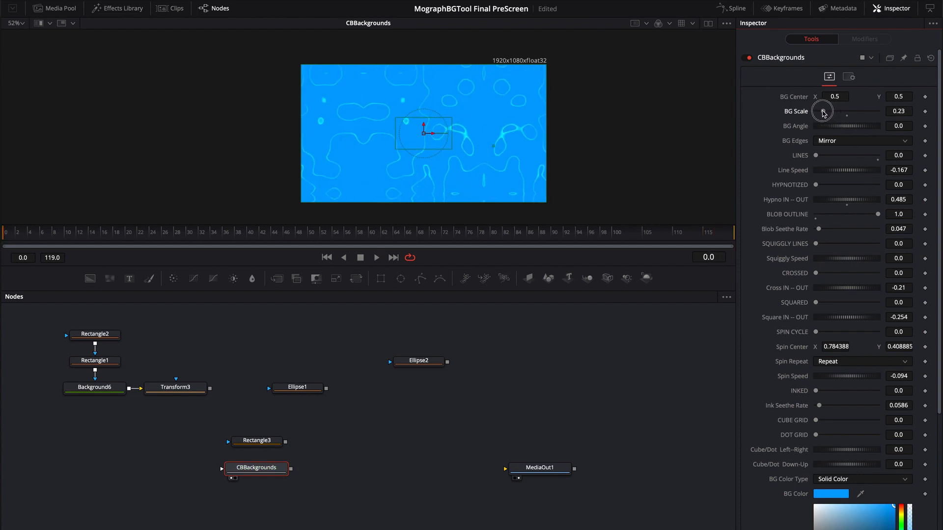
{"action": "key", "text": "space"}
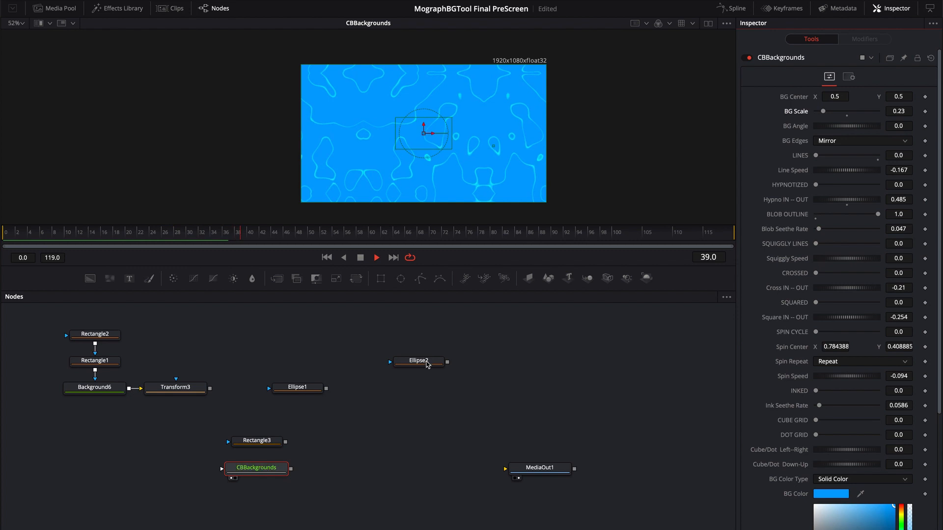
{"action": "left_click_drag", "start_coordinate": [425, 132], "coordinate": [348, 113]}
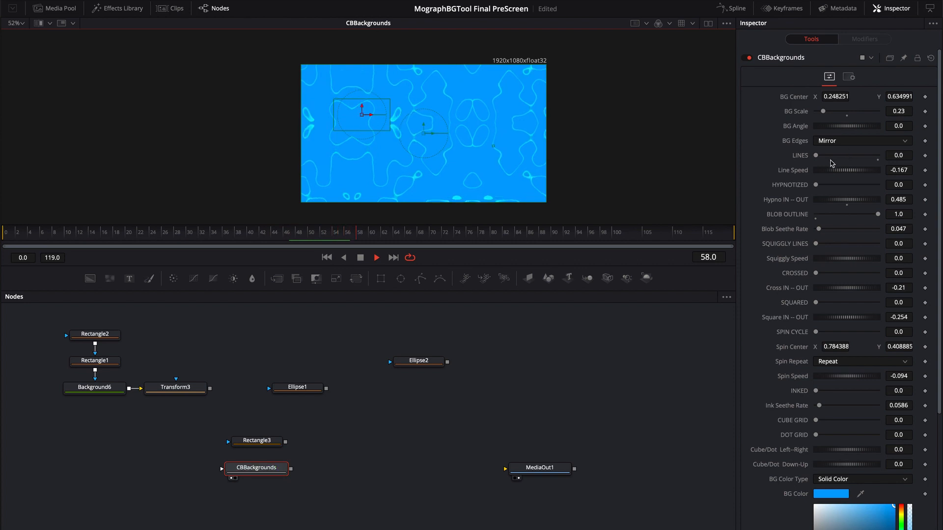
Return the BG Center to about X 0.502, Y 0.493 and set BG Scale to 0.64 after trying 1.83 and 1.0.
{"action": "left_click_drag", "start_coordinate": [823, 111], "coordinate": [853, 111]}
{"action": "left_click_drag", "start_coordinate": [362, 115], "coordinate": [424, 135]}
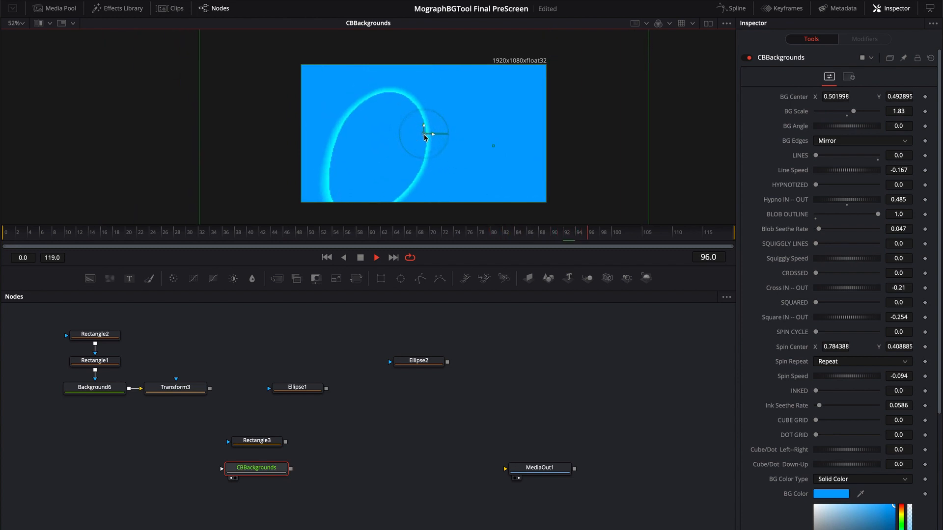
{"action": "double_click", "coordinate": [854, 111]}
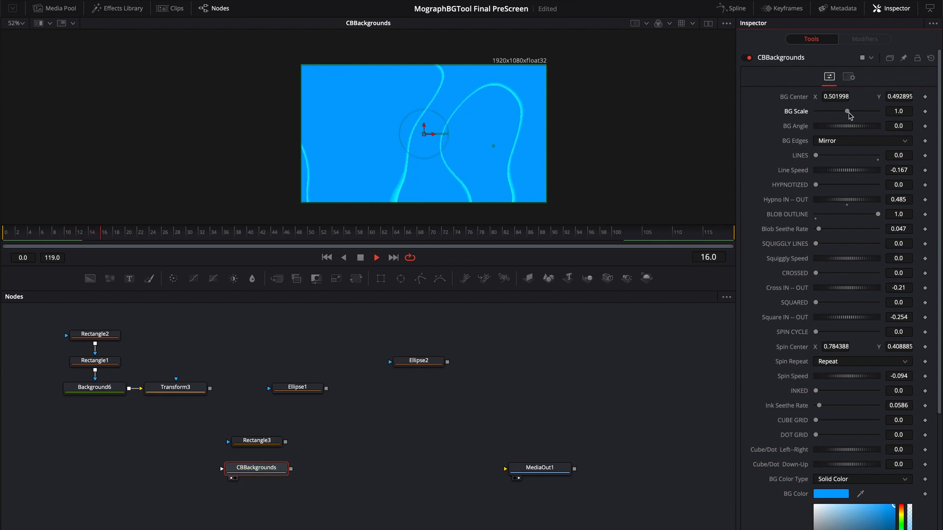
{"action": "left_click_drag", "start_coordinate": [846, 111], "coordinate": [840, 113]}
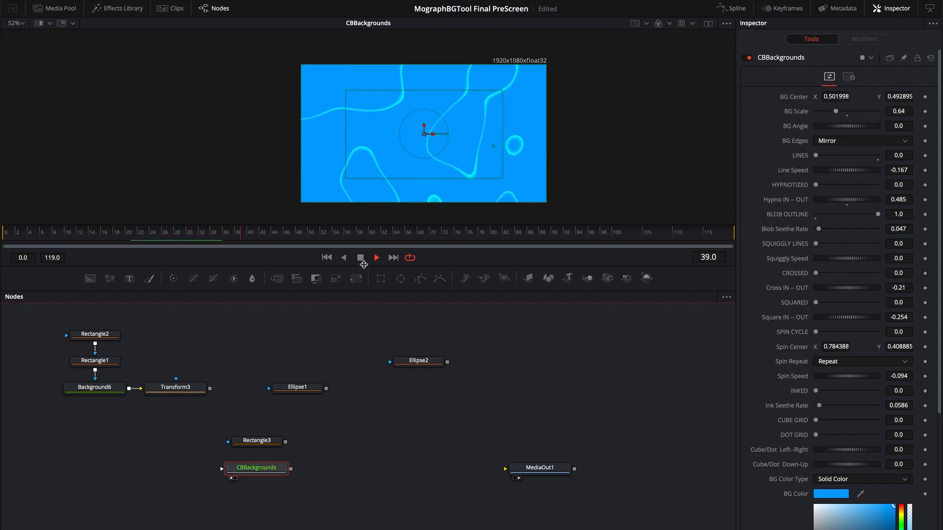
{"action": "left_click", "coordinate": [367, 446]}
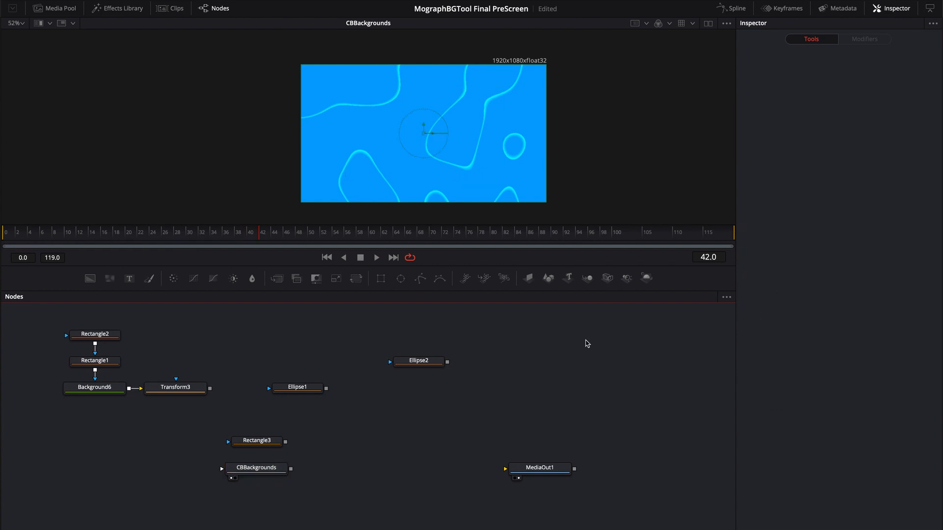
Keep the BG Color Type of CBBackgrounds as Solid Color and change the BG Color to yellow with hue 0.168.
{"action": "left_click", "coordinate": [270, 472]}
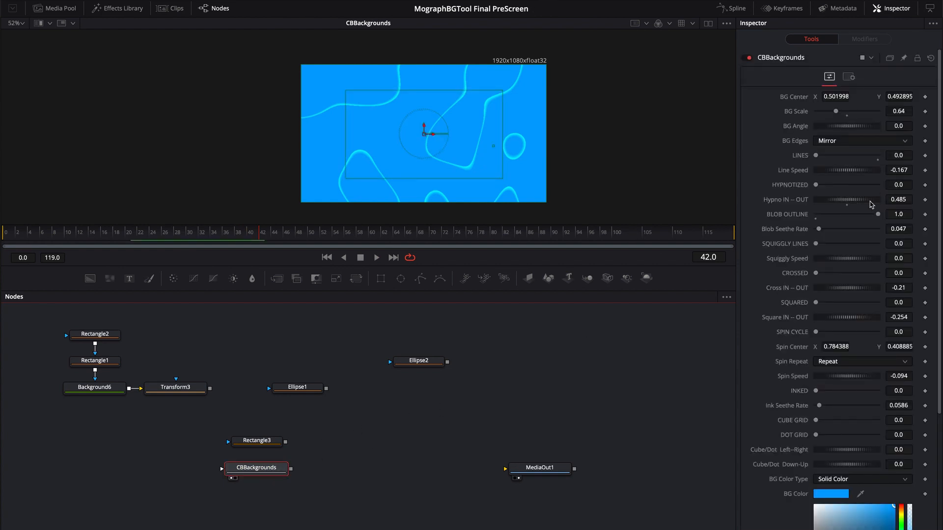
{"action": "scroll", "coordinate": [791, 270], "scroll_direction": "down", "scroll_amount": 5}
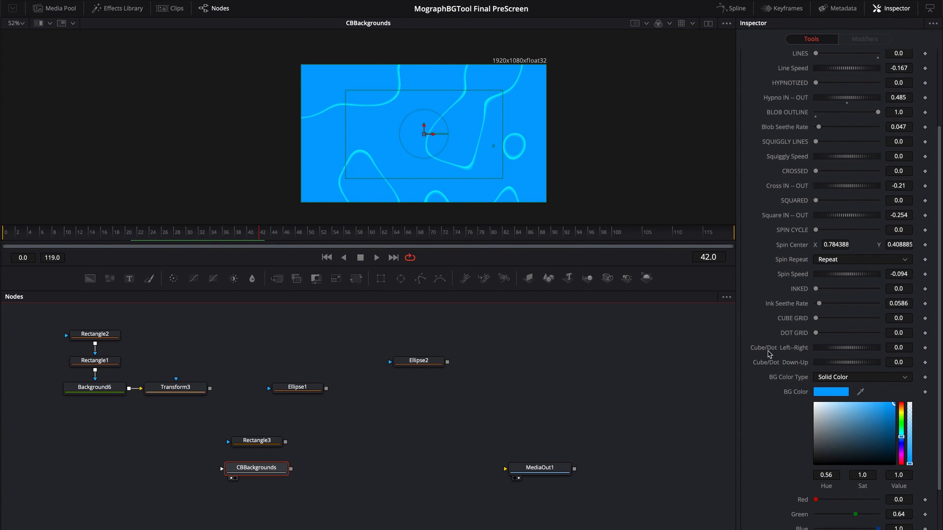
{"action": "scroll", "coordinate": [769, 353], "scroll_direction": "down", "scroll_amount": 3}
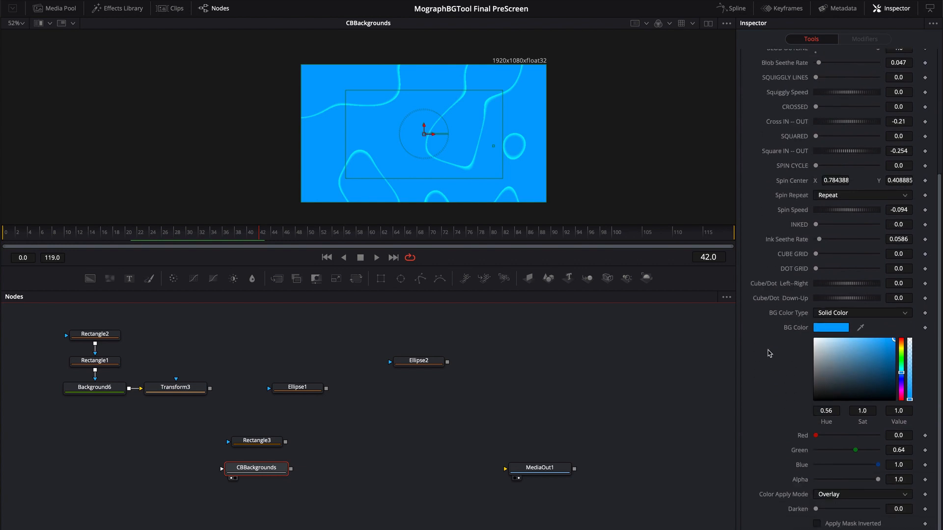
{"action": "left_click", "coordinate": [873, 316]}
{"action": "left_click", "coordinate": [798, 346]}
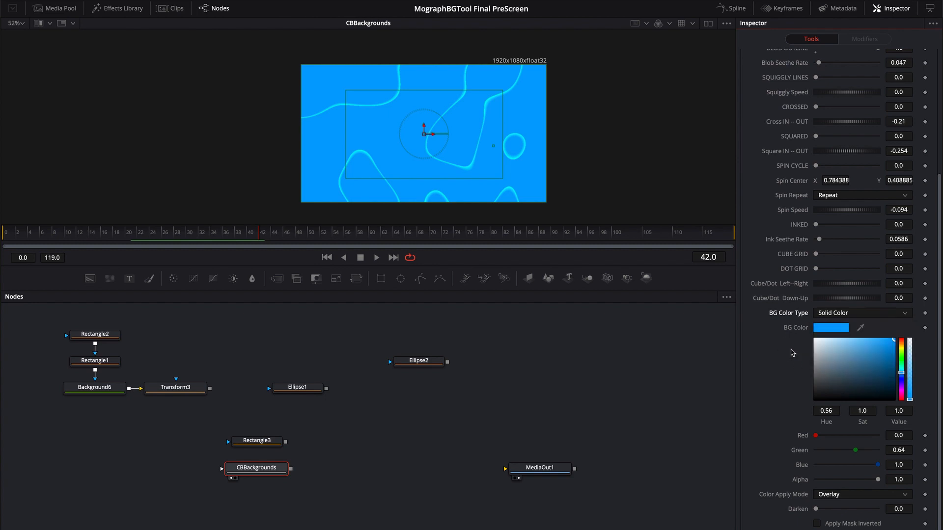
{"action": "left_click", "coordinate": [902, 351]}
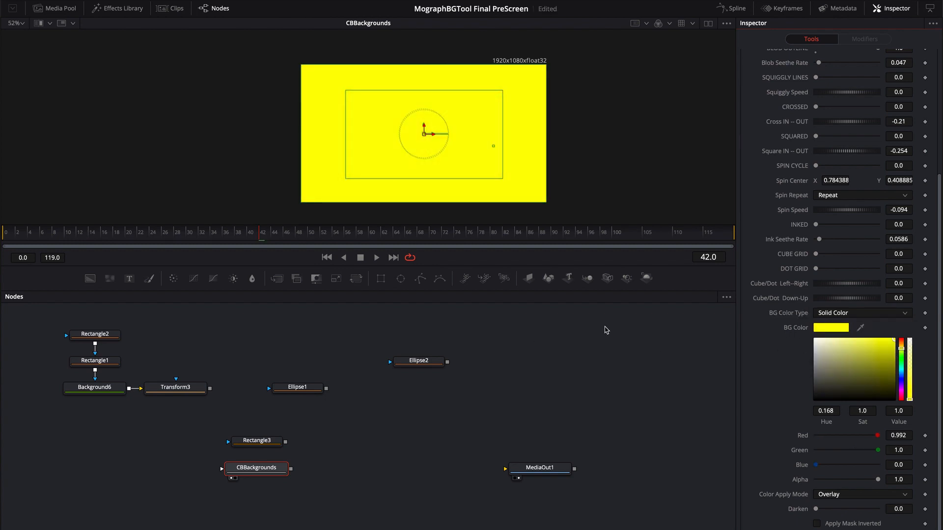
Replace the blob pattern by setting BLOB OUTLINE to 0.0 and SQUIGGLY LINES to 1.0, and reduce the BG Color saturation to 0.976.
{"action": "scroll", "coordinate": [764, 245], "scroll_direction": "up", "scroll_amount": 3}
{"action": "scroll", "coordinate": [768, 260], "scroll_direction": "down", "scroll_amount": 3}
{"action": "scroll", "coordinate": [771, 339], "scroll_direction": "up", "scroll_amount": 5}
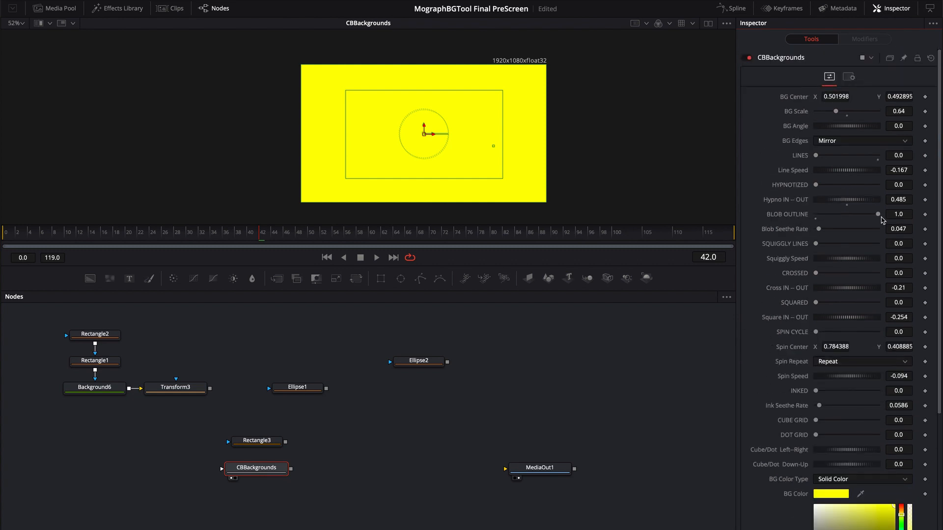
{"action": "mouse_move", "coordinate": [879, 214]}
{"action": "left_mouse_down"}
{"action": "mouse_move", "coordinate": [811, 216]}
{"action": "mouse_move", "coordinate": [879, 244]}
{"action": "left_mouse_up"}
{"action": "left_click_drag", "start_coordinate": [894, 431], "coordinate": [892, 416]}
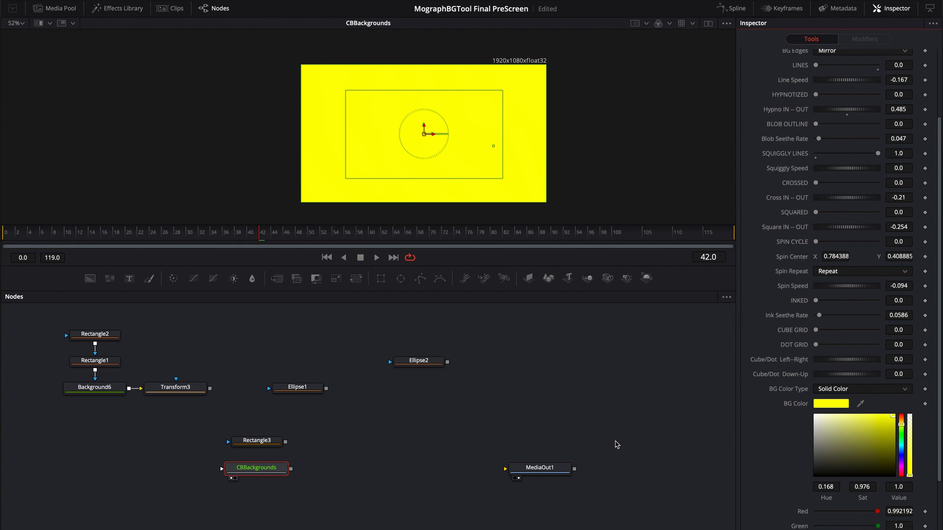
Try Normal as the Color Apply Mode for the squiggly lines and restore it to Overlay.
{"action": "scroll", "coordinate": [782, 457], "scroll_direction": "down", "scroll_amount": 3}
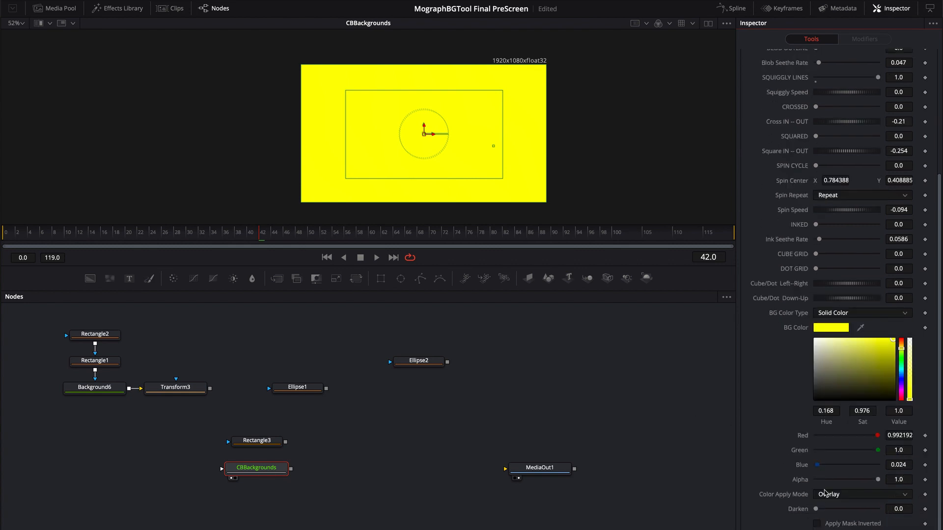
{"action": "left_click", "coordinate": [854, 494]}
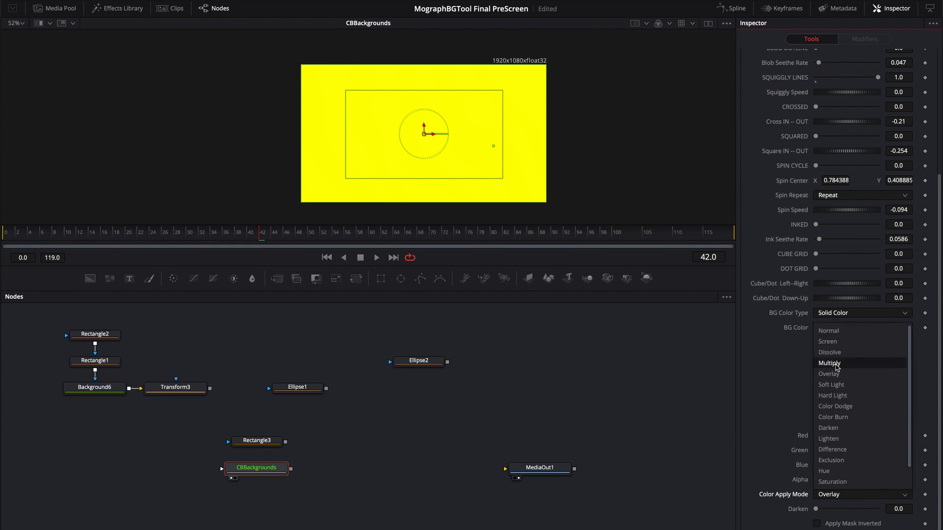
{"action": "scroll", "coordinate": [834, 361], "scroll_direction": "up", "scroll_amount": 2}
{"action": "left_click", "coordinate": [833, 331]}
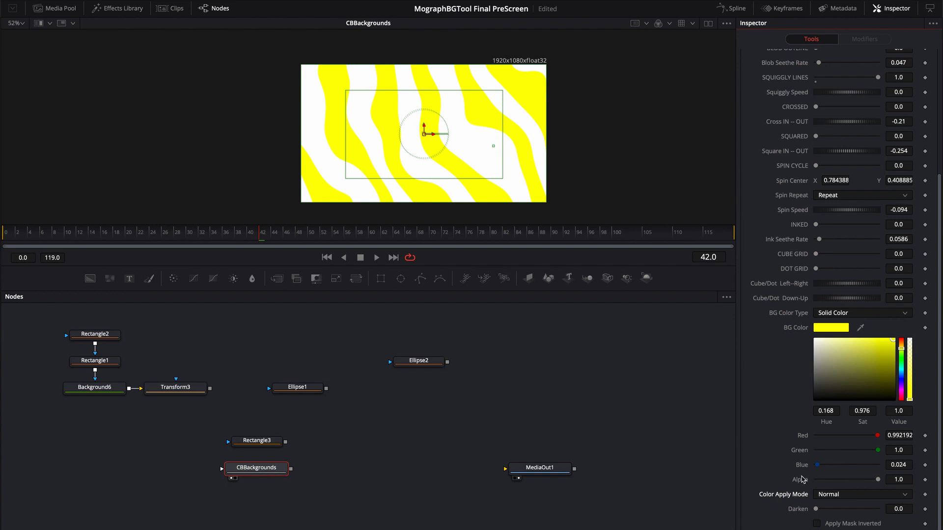
{"action": "left_click", "coordinate": [819, 496]}
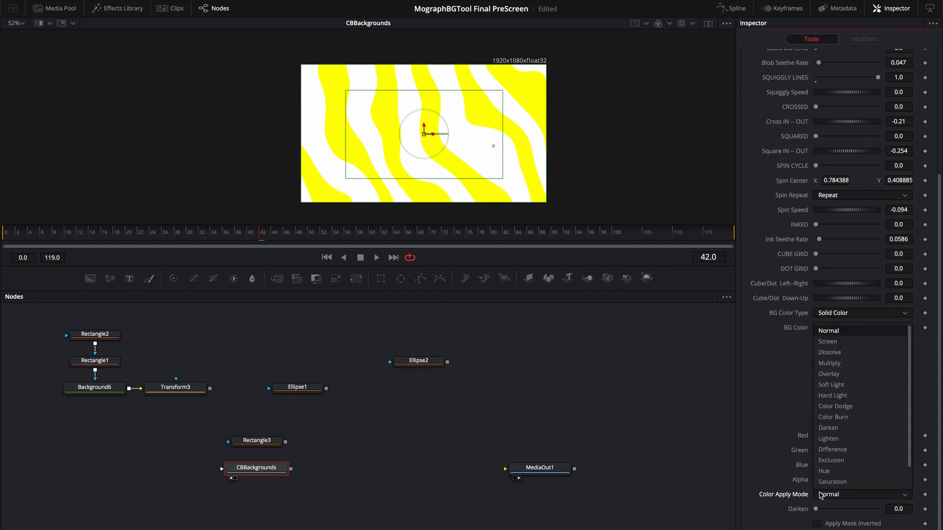
{"action": "scroll", "coordinate": [829, 434], "scroll_direction": "down", "scroll_amount": 2}
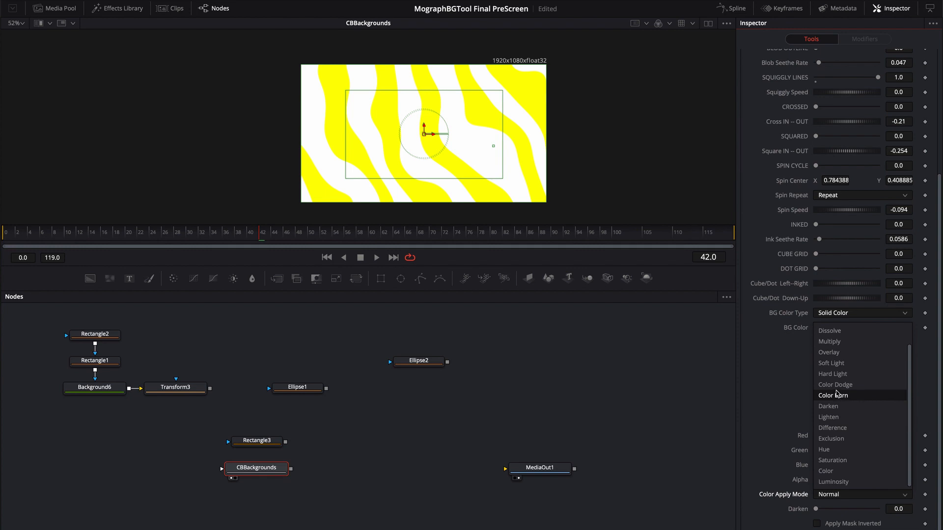
{"action": "left_click", "coordinate": [830, 352]}
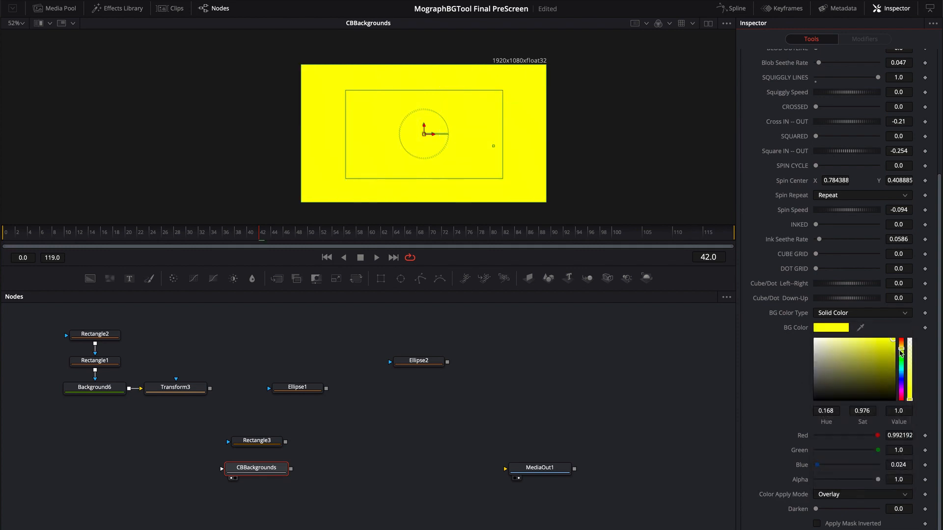
Lower the yellow BG Color's value to 0.567 at full saturation and set Darken to about 0.517.
{"action": "left_click_drag", "start_coordinate": [895, 349], "coordinate": [894, 361]}
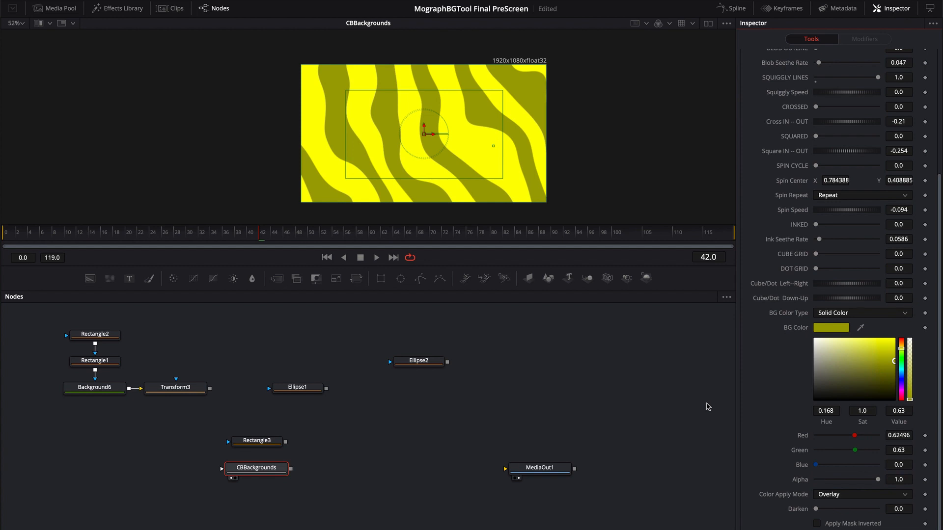
{"action": "left_click_drag", "start_coordinate": [894, 361], "coordinate": [894, 366]}
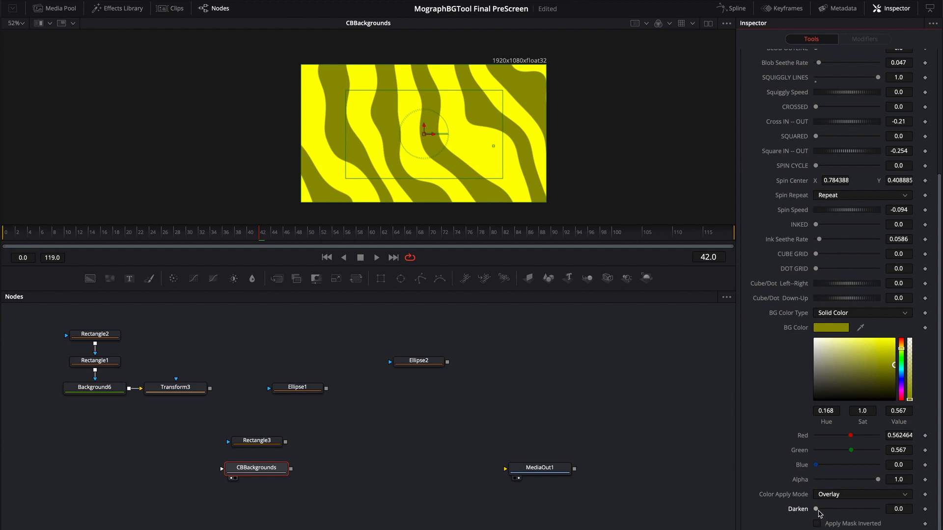
{"action": "left_click_drag", "start_coordinate": [817, 512], "coordinate": [858, 512]}
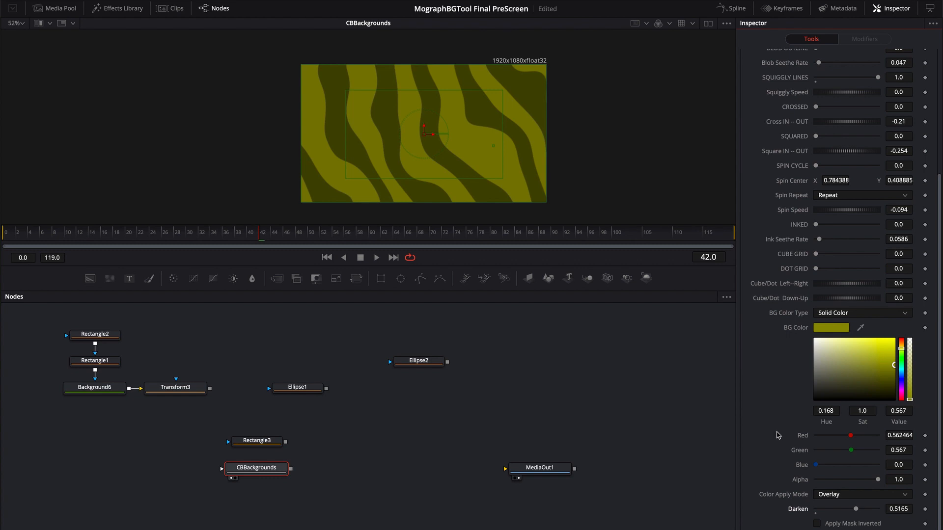
Change the BG Color to teal with hue 0.52 and reduce the Darken amount to brighten the pattern.
{"action": "left_click", "coordinate": [901, 370]}
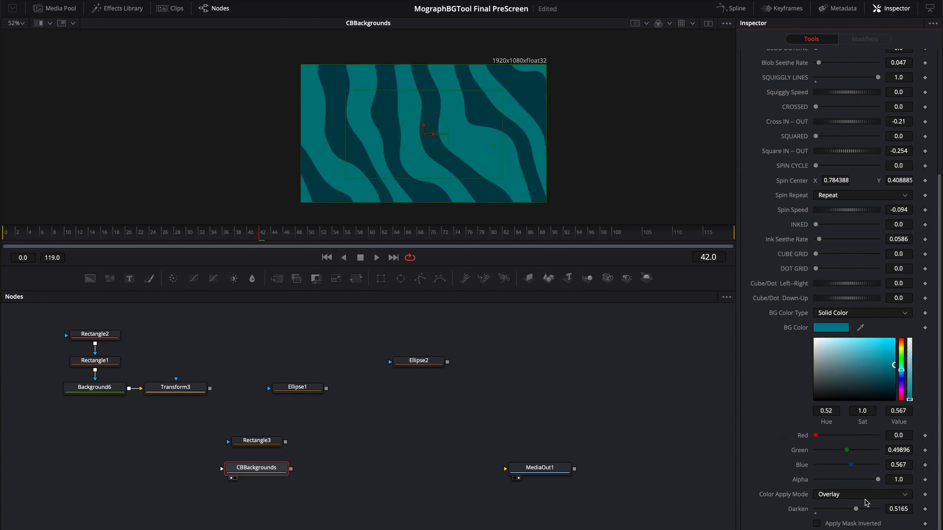
{"action": "left_click_drag", "start_coordinate": [856, 509], "coordinate": [840, 512]}
Play back the squiggly lines, setting Squiggly Speed to 0.188 and BG Angle to -57.4.
{"action": "scroll", "coordinate": [764, 370], "scroll_direction": "up", "scroll_amount": 4}
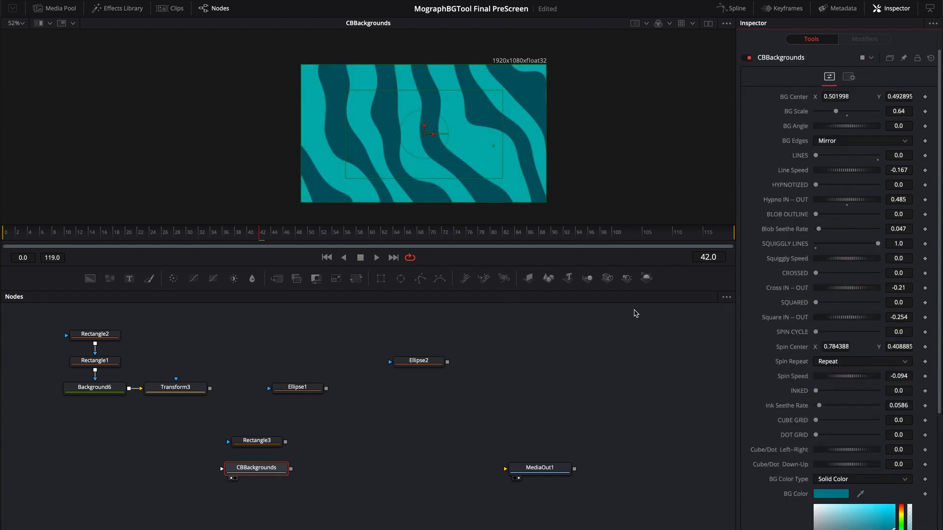
{"action": "key", "text": "space"}
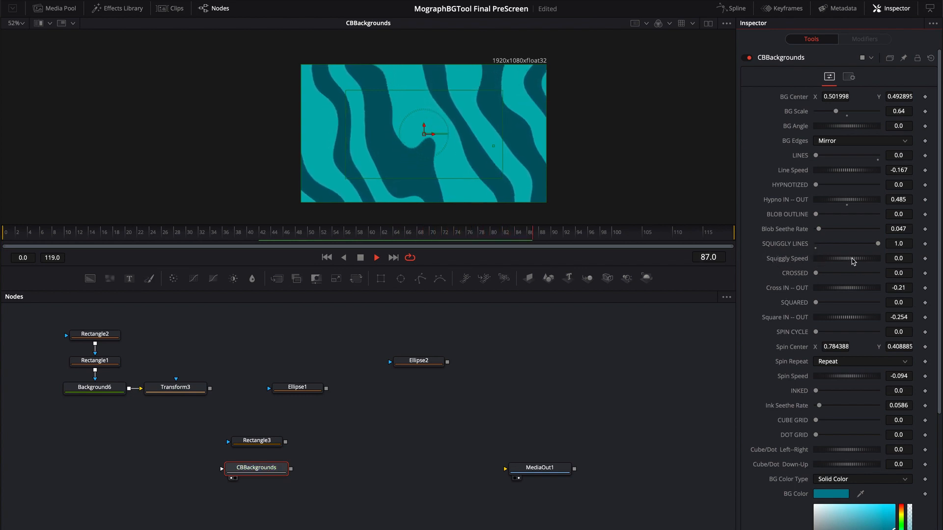
{"action": "mouse_move", "coordinate": [852, 260]}
{"action": "left_mouse_down"}
{"action": "mouse_move", "coordinate": [822, 260]}
{"action": "mouse_move", "coordinate": [869, 263]}
{"action": "mouse_move", "coordinate": [858, 261]}
{"action": "left_mouse_up"}
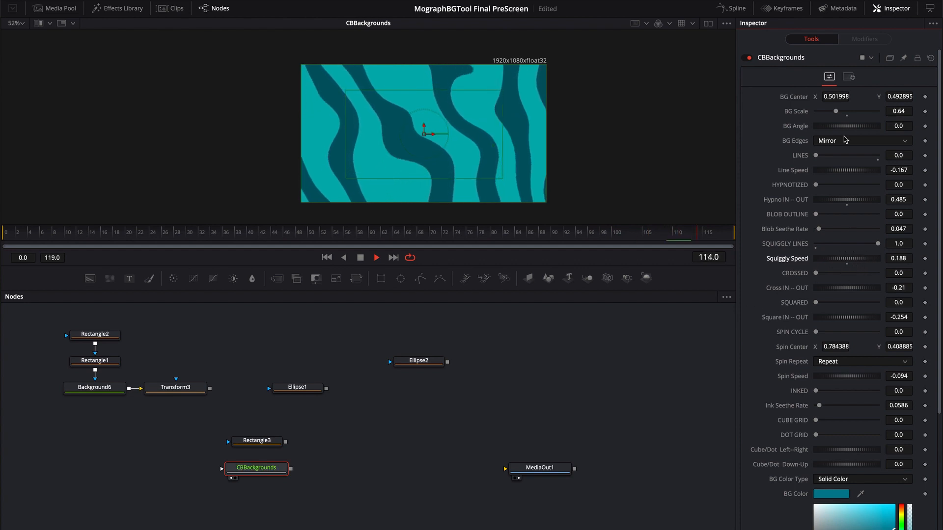
{"action": "left_click_drag", "start_coordinate": [850, 126], "coordinate": [838, 128]}
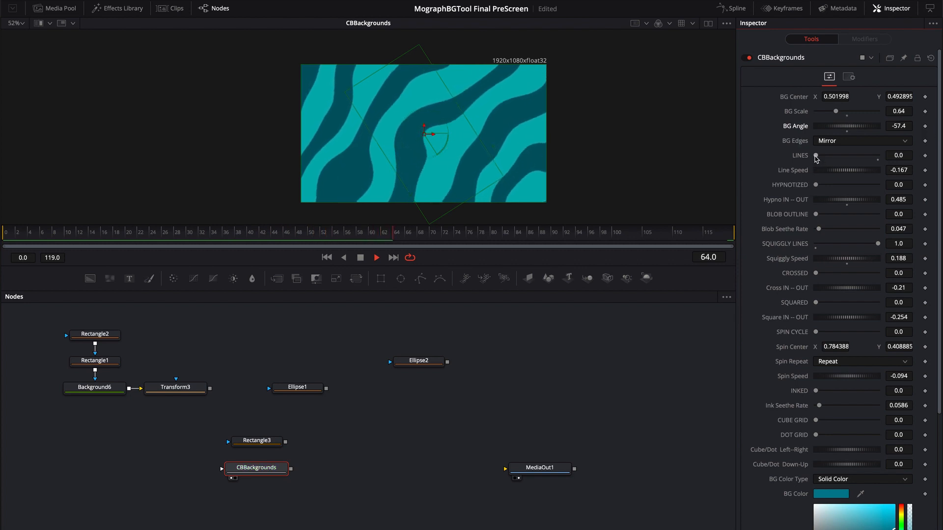
Try LINES at 1.0 over the squiggly lines, return it to 0.0 and set BG Scale to 0.2.
{"action": "left_click_drag", "start_coordinate": [815, 156], "coordinate": [879, 156]}
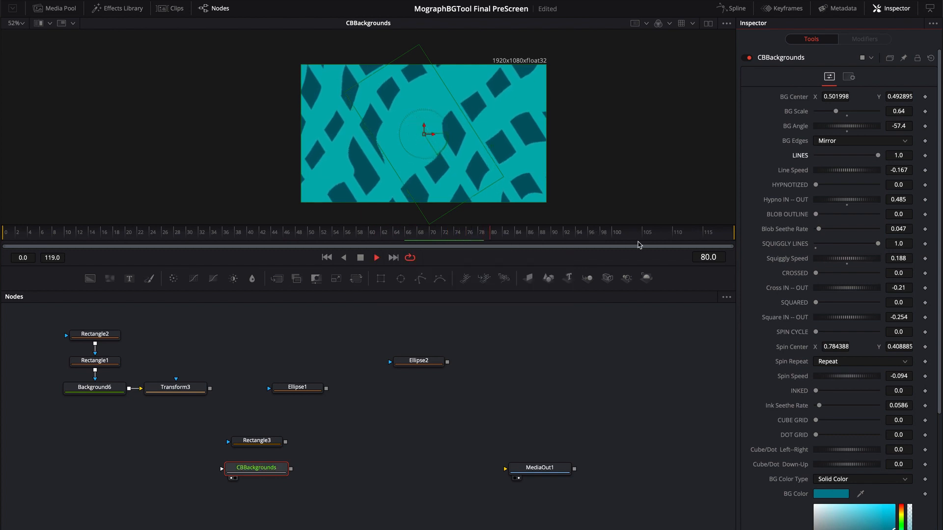
{"action": "left_click_drag", "start_coordinate": [878, 155], "coordinate": [810, 155]}
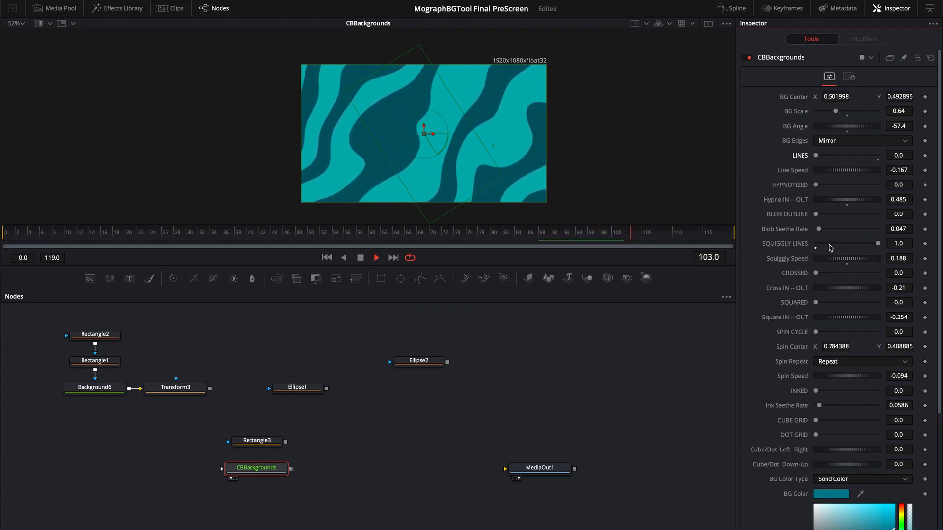
{"action": "left_click_drag", "start_coordinate": [836, 113], "coordinate": [821, 113]}
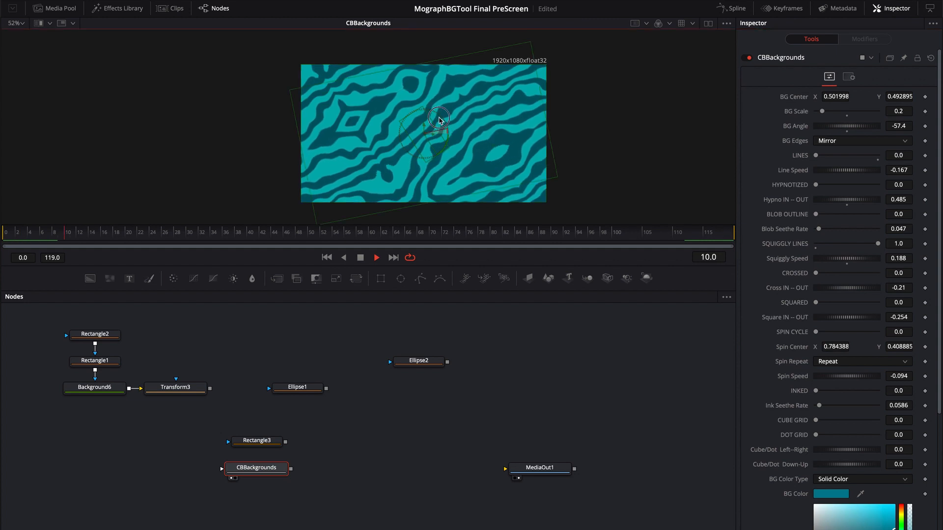
Swap SQUIGGLY LINES (0.0) for CROSSED at 1.0 in CBBackgrounds, and reset BG Scale to 1.0 and BG Angle to 0.0.
{"action": "left_click", "coordinate": [593, 368]}
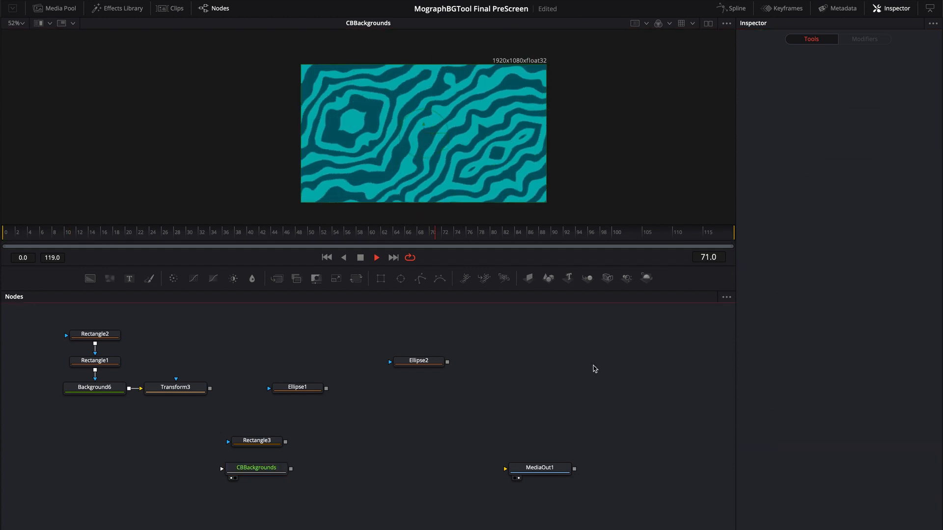
{"action": "left_click", "coordinate": [262, 471]}
{"action": "key", "text": "space"}
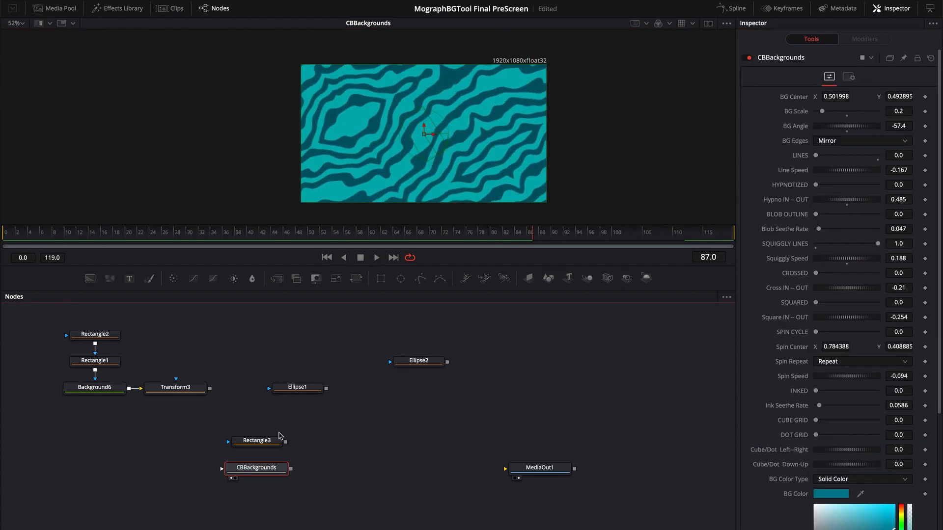
{"action": "scroll", "coordinate": [771, 220], "scroll_direction": "down", "scroll_amount": 2}
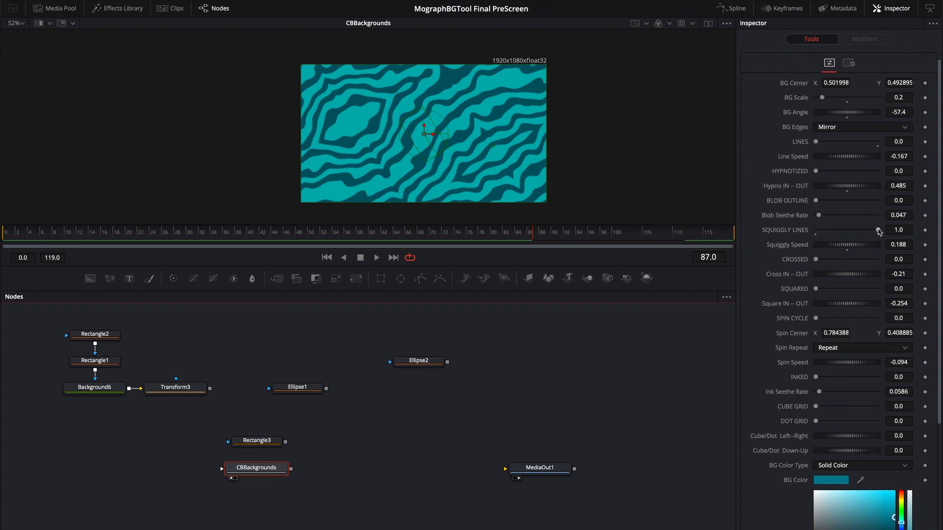
{"action": "mouse_move", "coordinate": [878, 231]}
{"action": "left_mouse_down"}
{"action": "mouse_move", "coordinate": [807, 230]}
{"action": "mouse_move", "coordinate": [820, 259]}
{"action": "mouse_move", "coordinate": [912, 262]}
{"action": "left_mouse_up"}
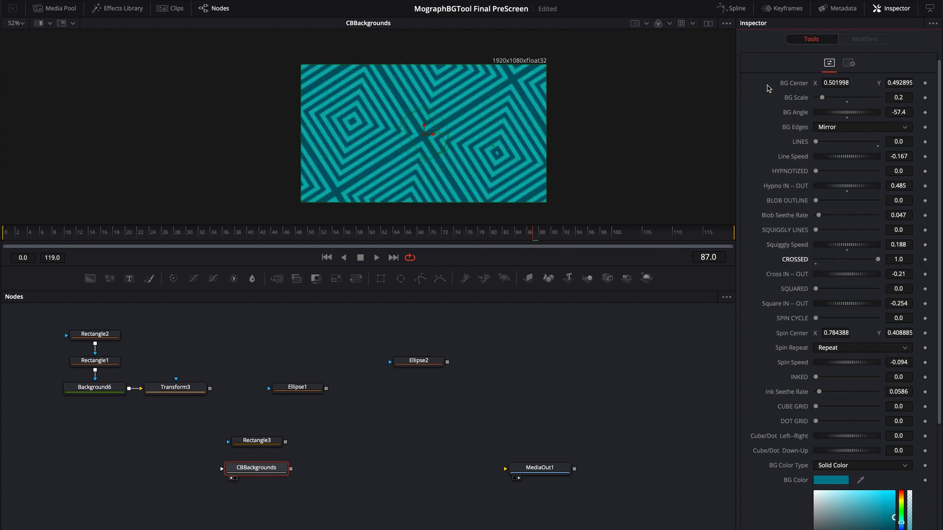
{"action": "left_click", "coordinate": [847, 102]}
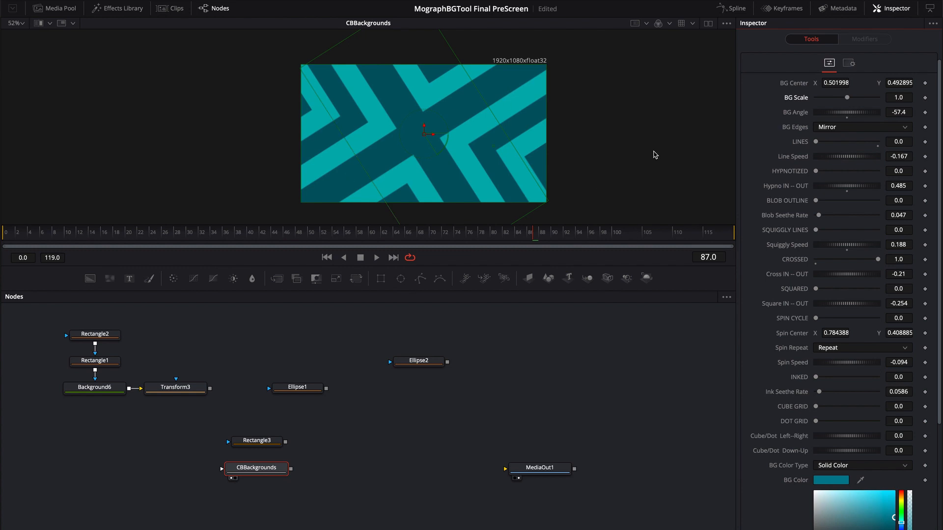
{"action": "left_click", "coordinate": [847, 118]}
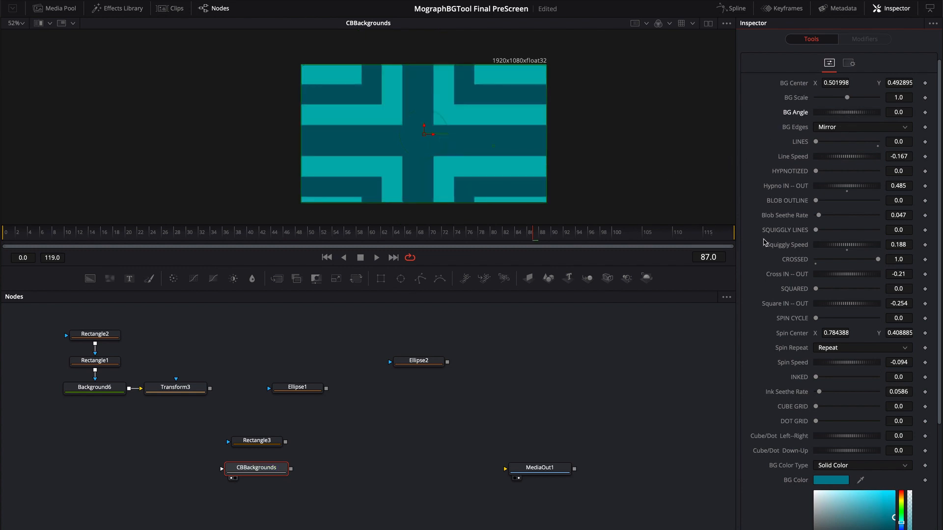
Play back the crossed pattern, setting Cross IN -- OUT to 0.58 and BG Scale to 0.19.
{"action": "key", "text": "space"}
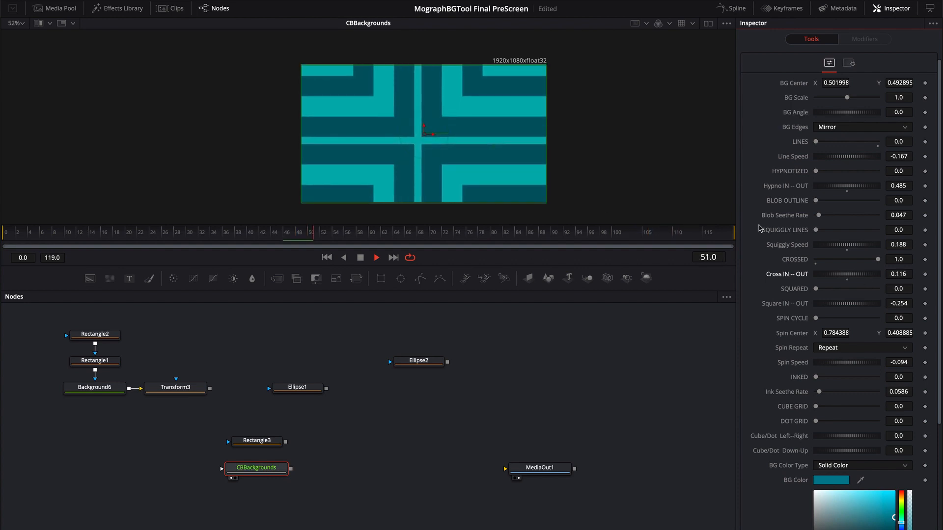
{"action": "left_click_drag", "start_coordinate": [841, 275], "coordinate": [877, 274]}
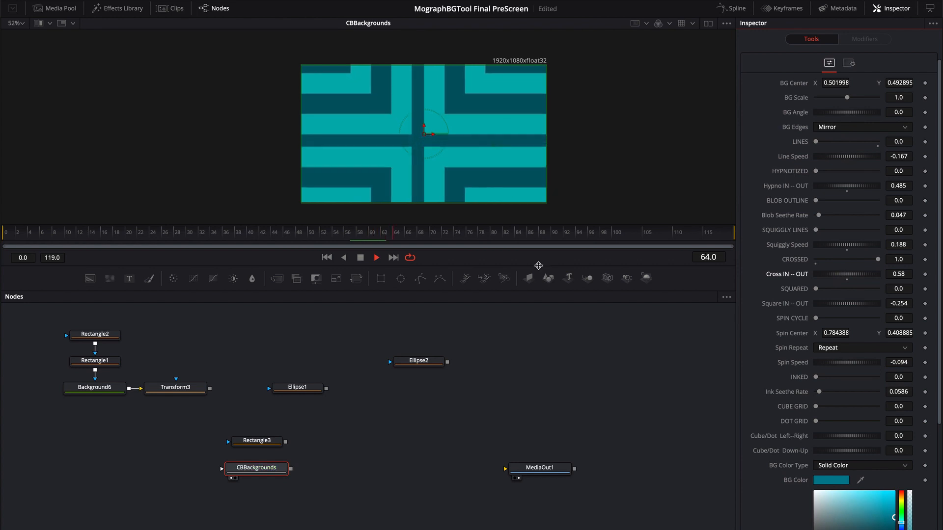
{"action": "left_click_drag", "start_coordinate": [847, 98], "coordinate": [821, 100]}
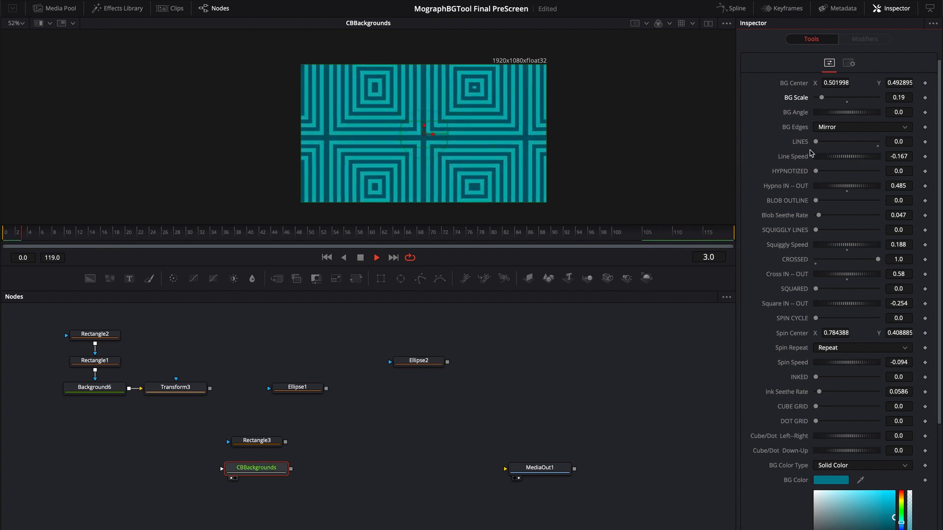
Try Wrap and Duplicate as BG Edges on the crossed pattern and return the setting to Mirror.
{"action": "left_click", "coordinate": [823, 129]}
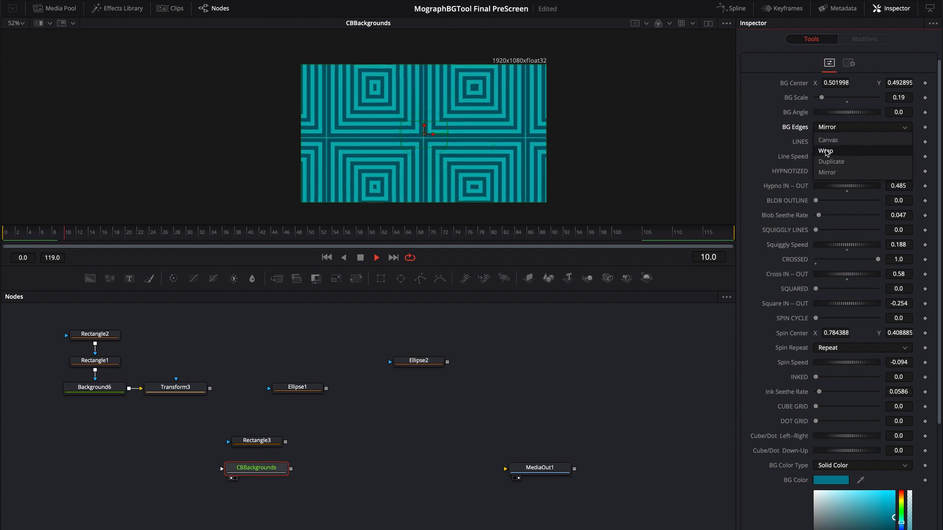
{"action": "left_click", "coordinate": [826, 152]}
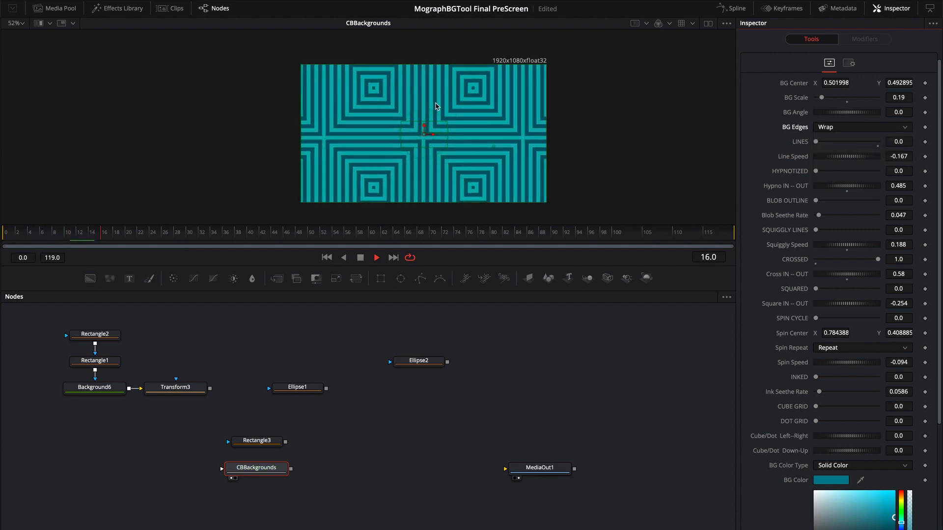
{"action": "left_click", "coordinate": [844, 128]}
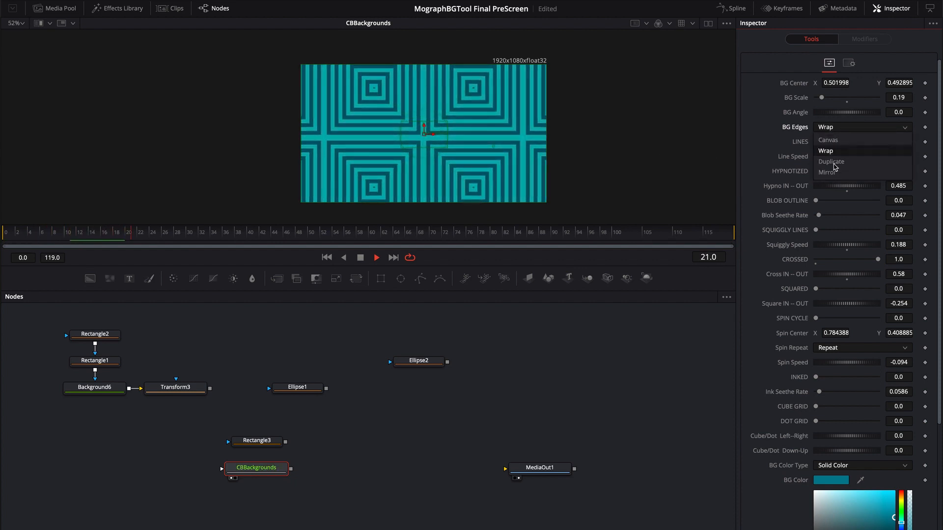
{"action": "left_click", "coordinate": [836, 163]}
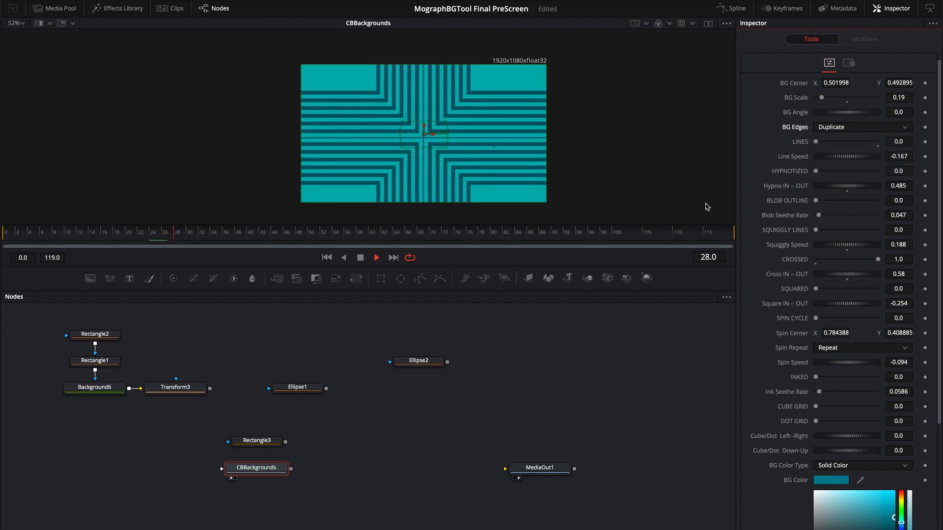
{"action": "left_click", "coordinate": [814, 172]}
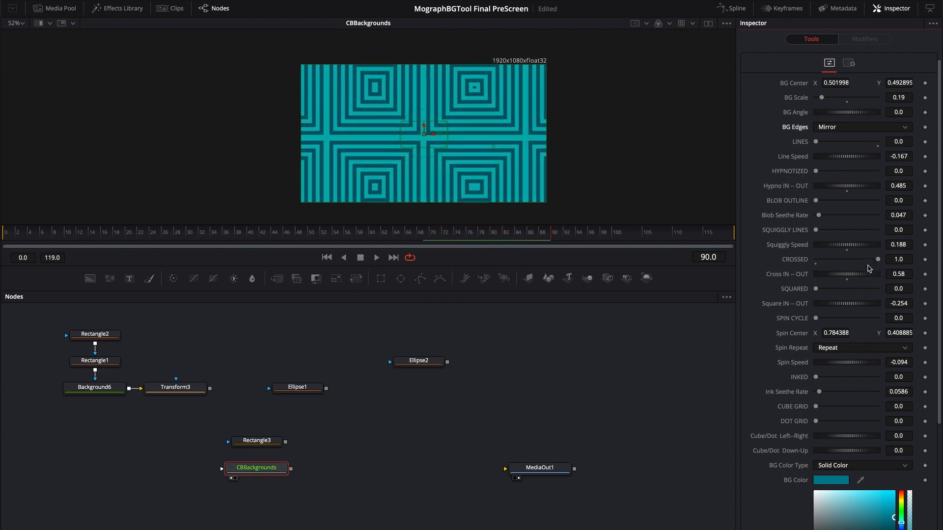
Mask CBBackgrounds with a new ellipse instead of the rectangle, preview the playback and stretch the ellipse horizontally across most of the frame.
{"action": "key", "text": "space"}
{"action": "left_click", "coordinate": [251, 468]}
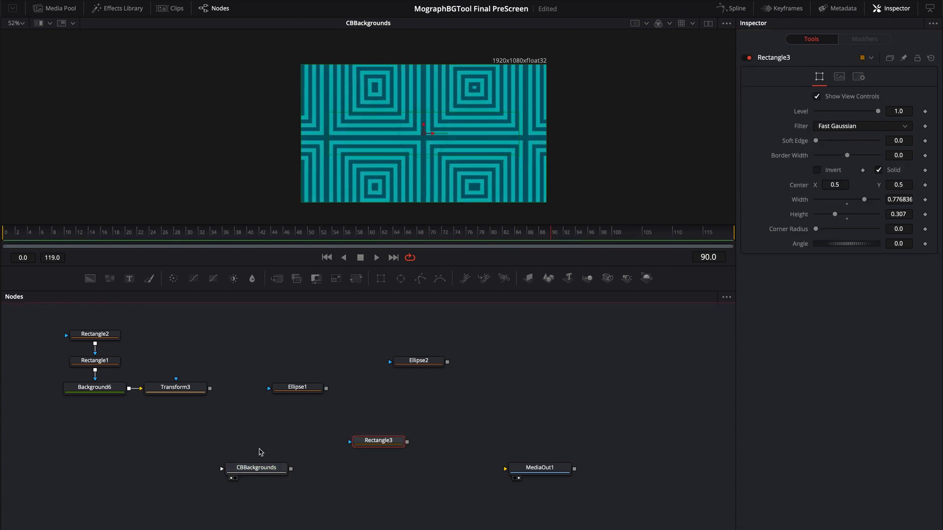
{"action": "left_click", "coordinate": [401, 279]}
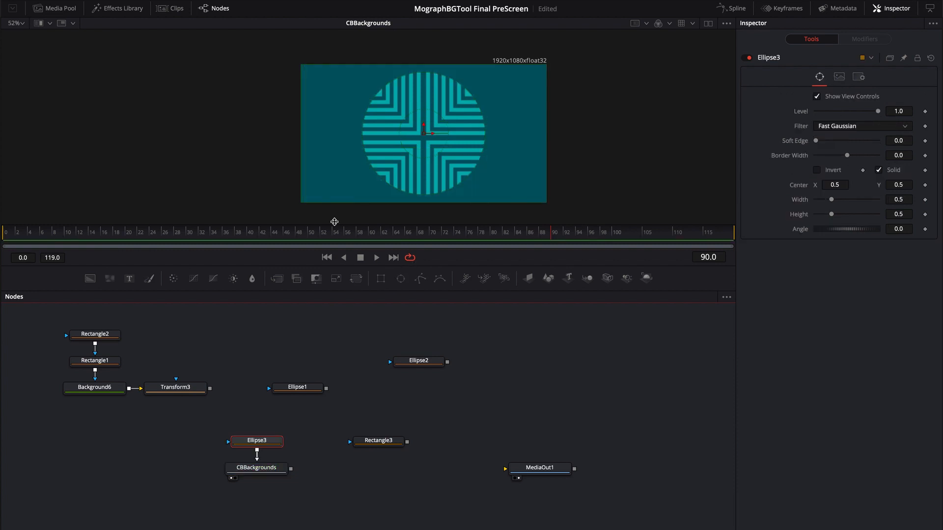
{"action": "left_click", "coordinate": [234, 188]}
{"action": "left_click", "coordinate": [218, 332]}
{"action": "key", "text": "space"}
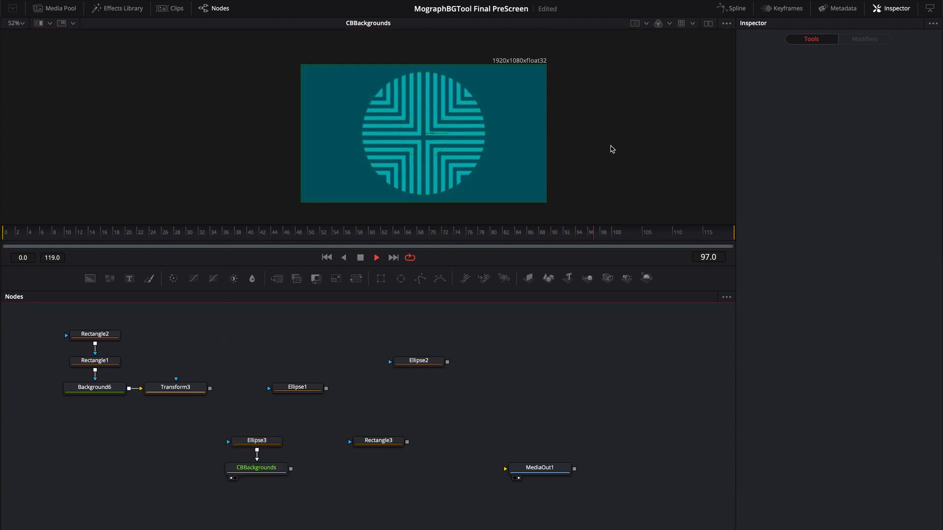
{"action": "key", "text": "space"}
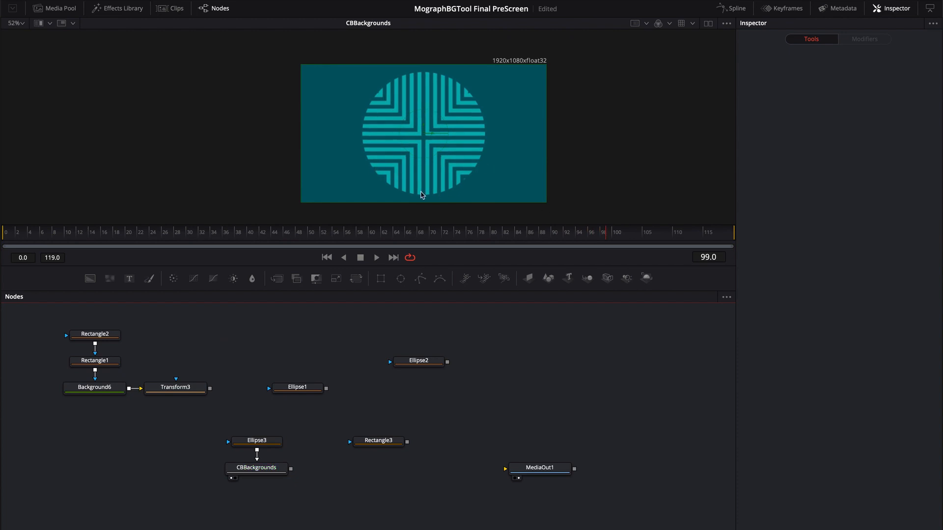
{"action": "left_click", "coordinate": [265, 441]}
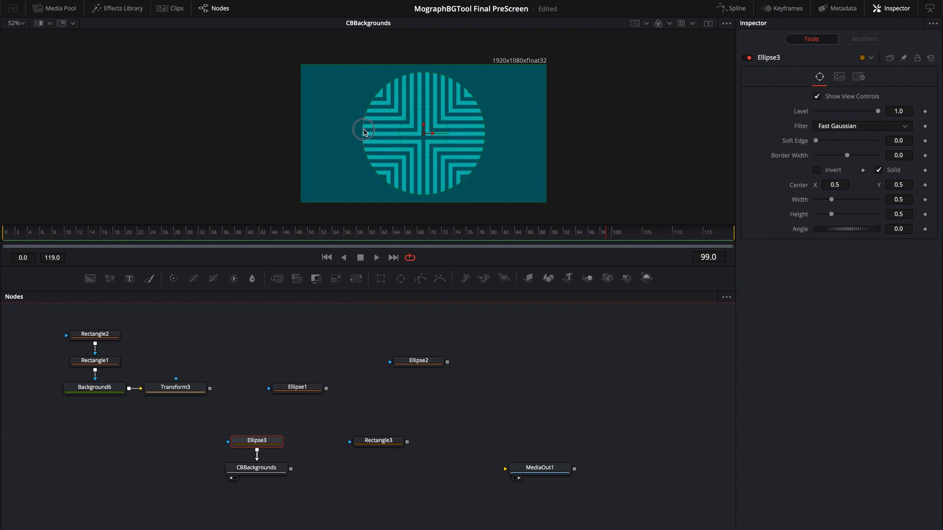
{"action": "left_click_drag", "start_coordinate": [362, 131], "coordinate": [316, 131]}
Set the CBBackgrounds Darken amount to 0.5102 and delete the rectangle and ellipse mask nodes around it.
{"action": "left_click", "coordinate": [256, 468]}
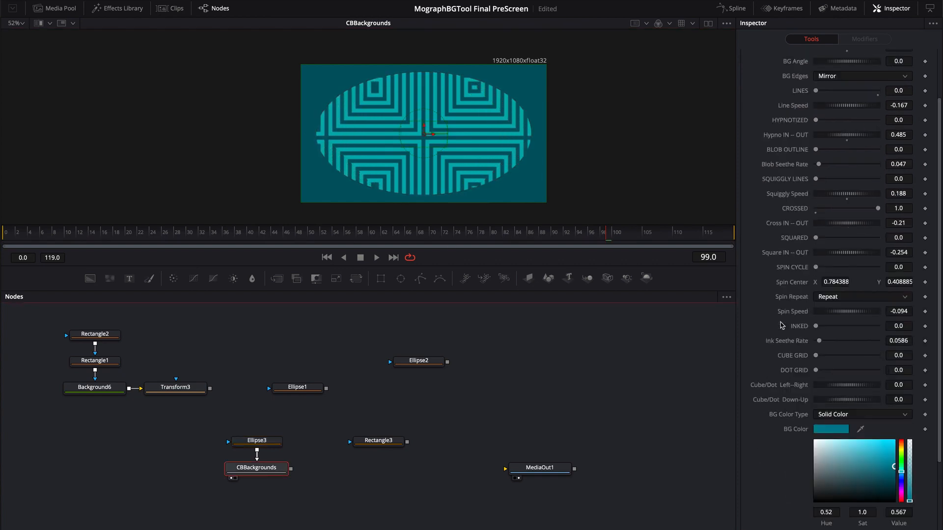
{"action": "scroll", "coordinate": [781, 454], "scroll_direction": "down", "scroll_amount": 3}
{"action": "left_click_drag", "start_coordinate": [840, 509], "coordinate": [855, 512]}
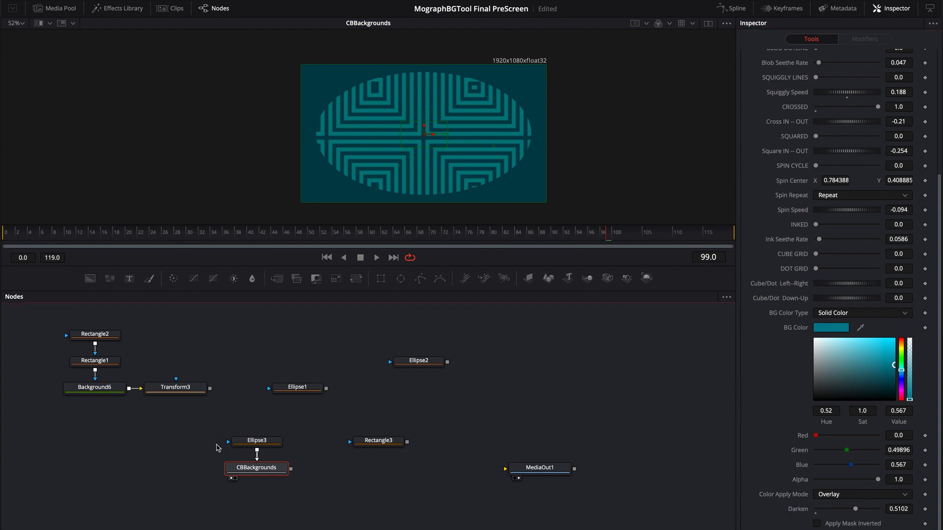
{"action": "left_click_drag", "start_coordinate": [225, 419], "coordinate": [316, 461]}
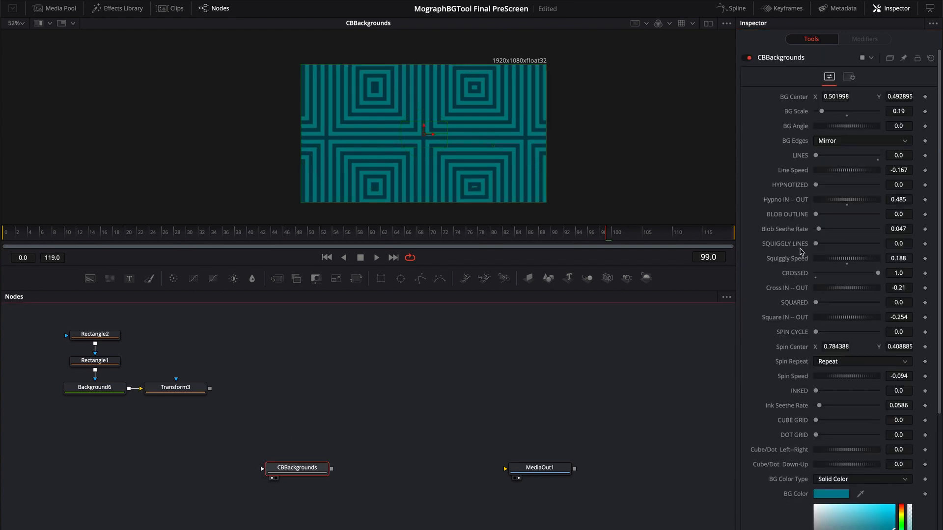
Reset BG Scale to 1.0 and switch the pattern from CROSSED (0.0) to SQUARED at 1.0.
{"action": "left_click", "coordinate": [847, 115]}
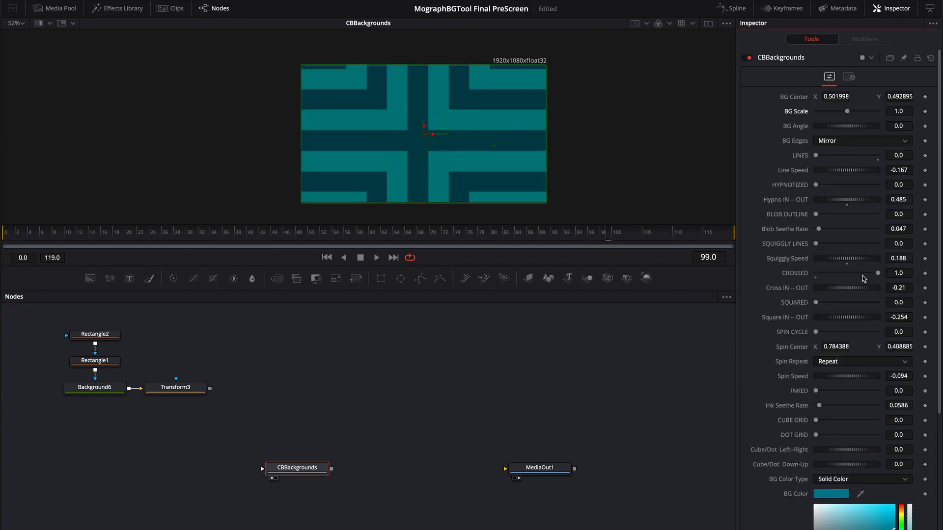
{"action": "left_click_drag", "start_coordinate": [879, 276], "coordinate": [816, 276]}
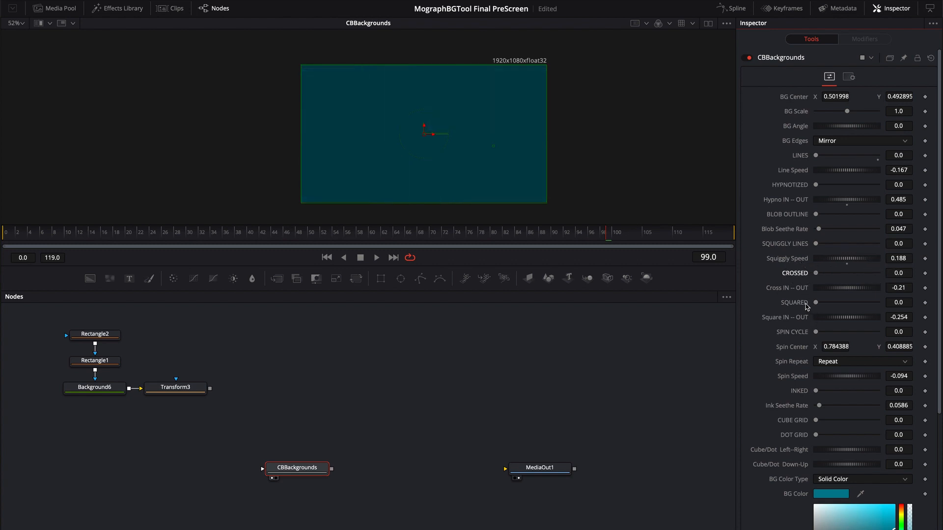
{"action": "left_click_drag", "start_coordinate": [816, 303], "coordinate": [878, 303]}
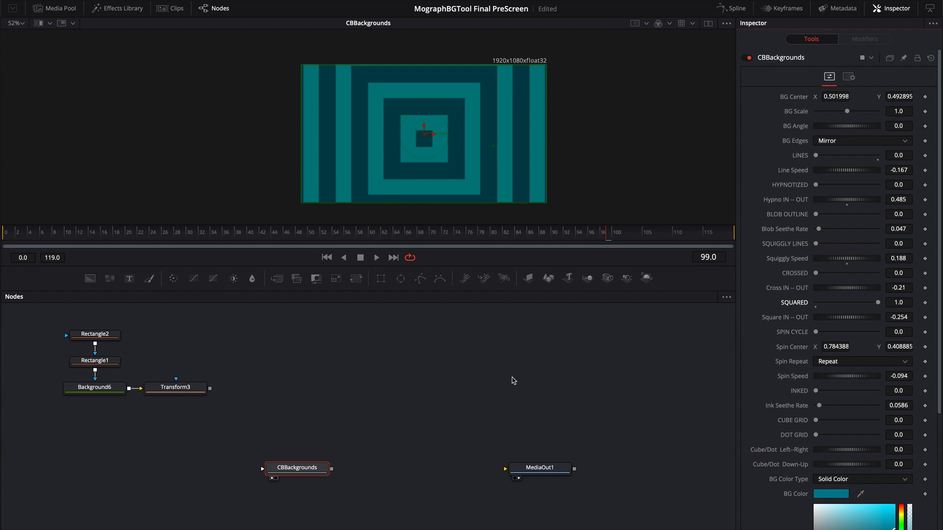
Play back the squared pattern, setting Square IN -- OUT to 0.304 and BG Scale to 0.2.
{"action": "key", "text": "space"}
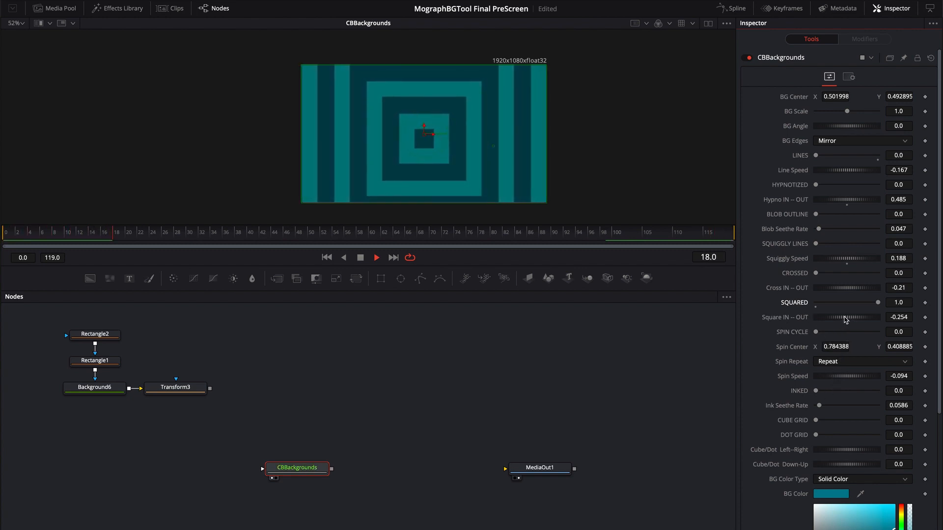
{"action": "mouse_move", "coordinate": [845, 320]}
{"action": "left_mouse_down"}
{"action": "mouse_move", "coordinate": [865, 321]}
{"action": "mouse_move", "coordinate": [837, 321]}
{"action": "mouse_move", "coordinate": [851, 321]}
{"action": "left_mouse_up"}
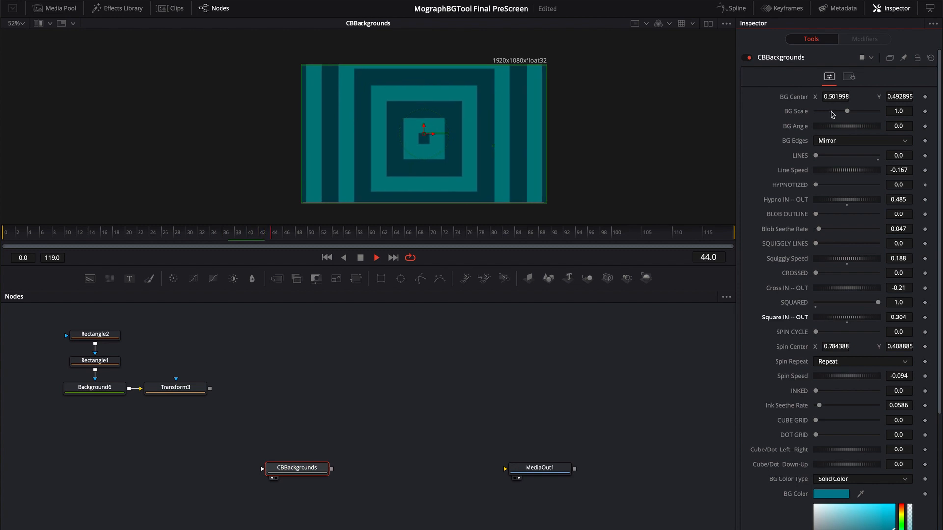
{"action": "left_click_drag", "start_coordinate": [847, 112], "coordinate": [822, 112]}
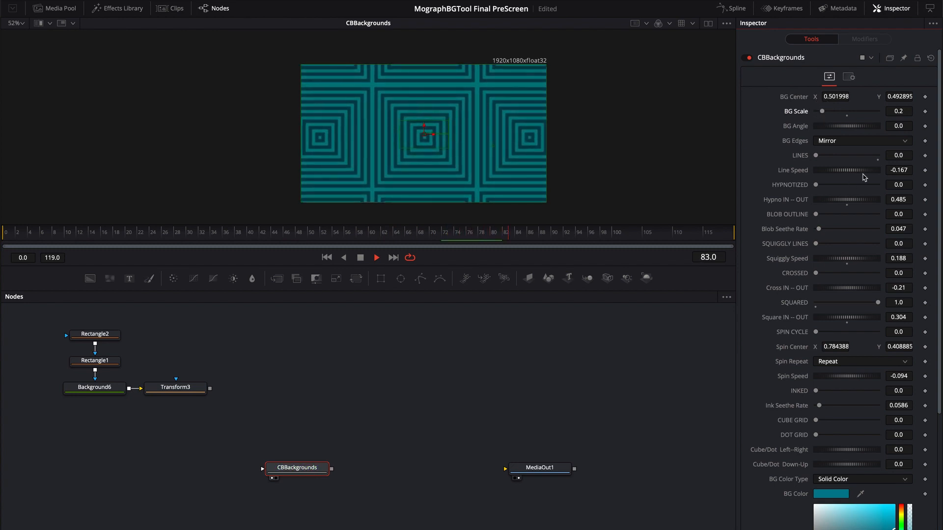
Try Wrap and Duplicate as BG Edges on the squared pattern, return to Mirror, stop playback and deselect the node.
{"action": "left_click", "coordinate": [852, 142]}
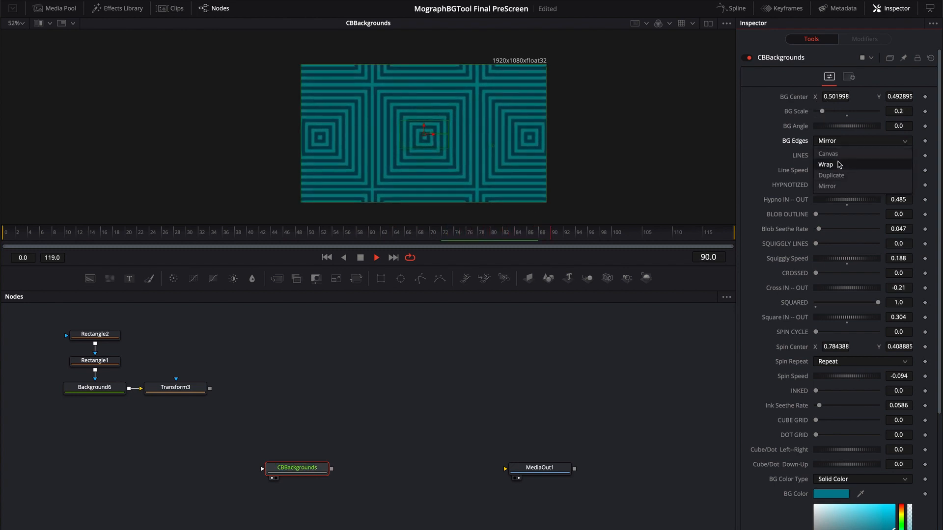
{"action": "left_click", "coordinate": [839, 165]}
{"action": "left_click", "coordinate": [838, 144]}
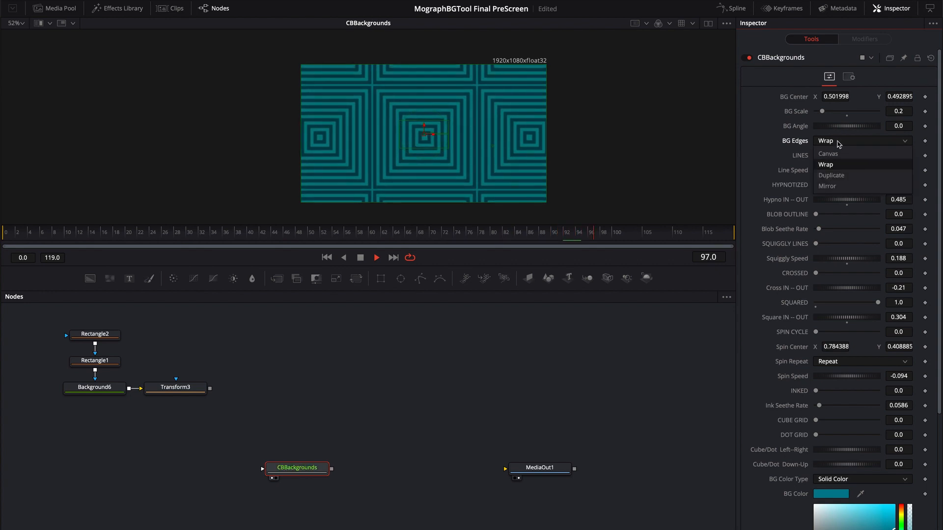
{"action": "left_click", "coordinate": [831, 175]}
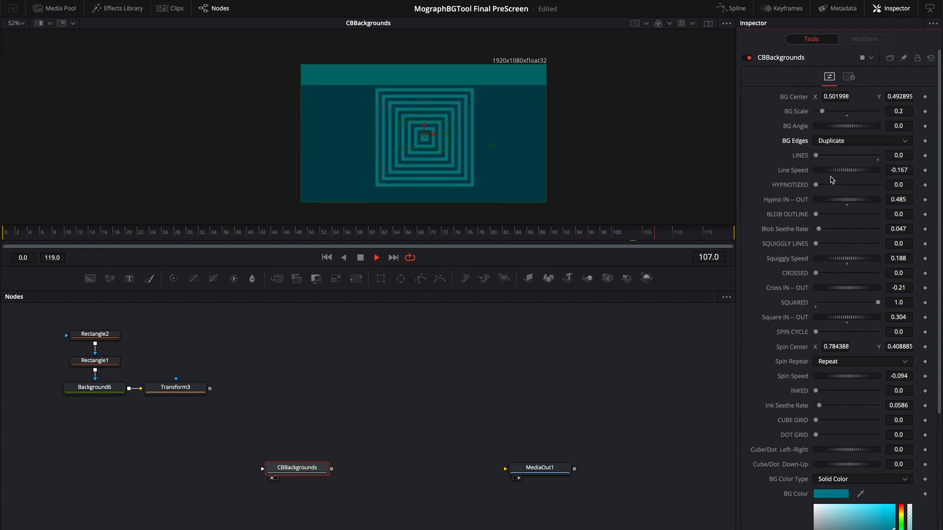
{"action": "left_click", "coordinate": [834, 142]}
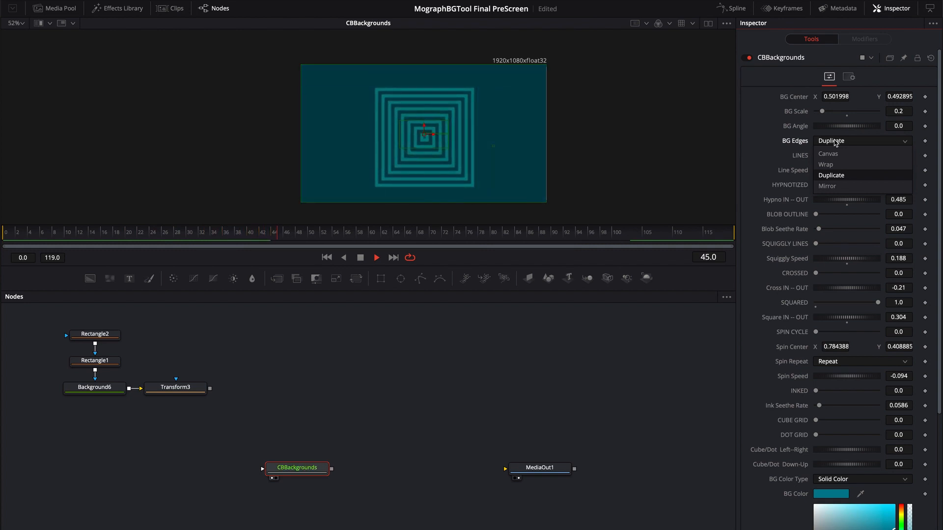
{"action": "left_click", "coordinate": [830, 187]}
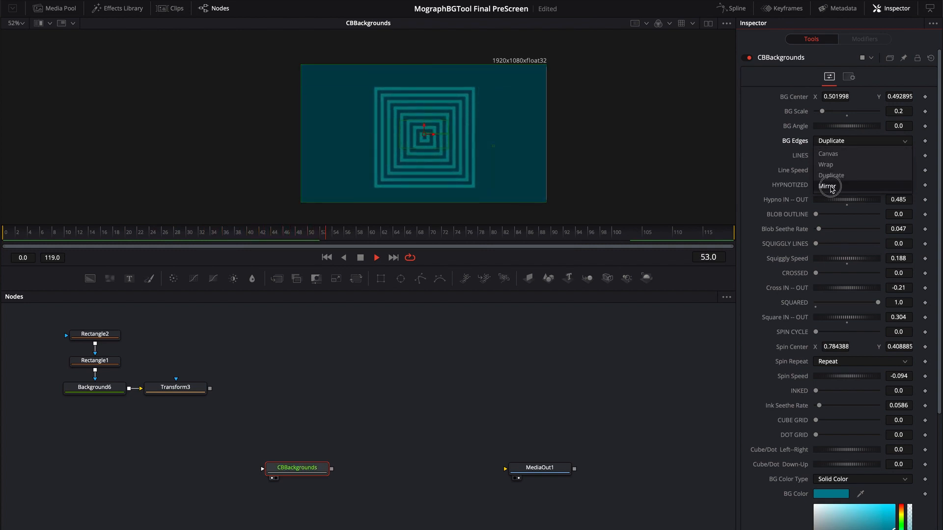
{"action": "key", "text": "space"}
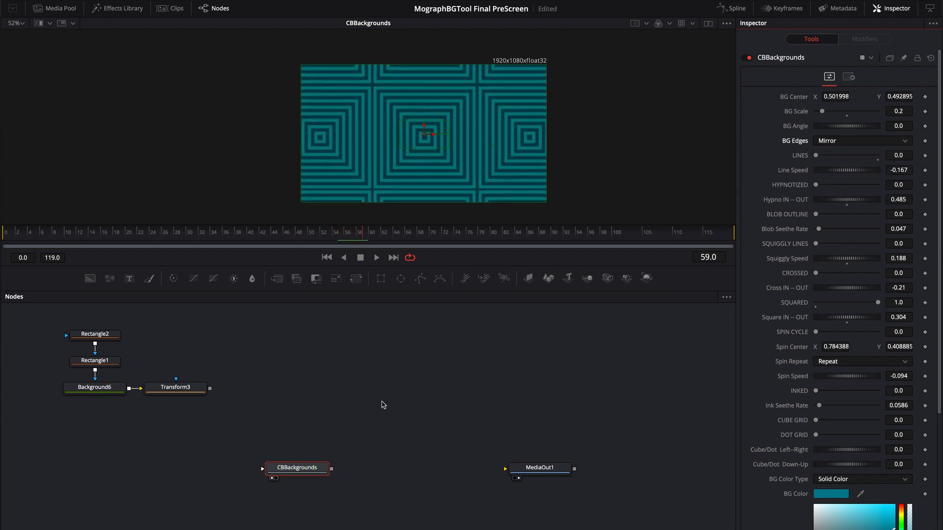
{"action": "left_click", "coordinate": [622, 414]}
{"action": "left_click", "coordinate": [408, 412]}
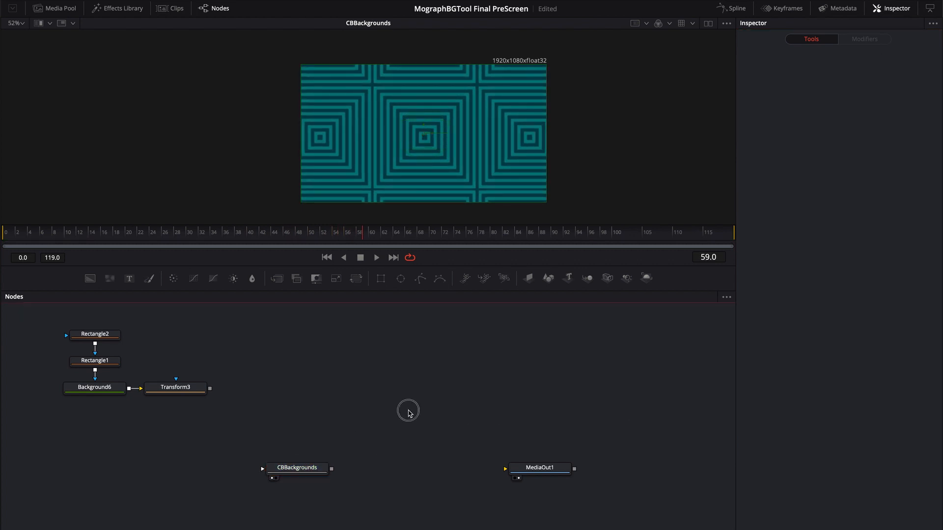
Add a CBLiquid node and connect it as the mask of the CBBackgrounds node.
{"action": "key", "text": "shift+space"}
{"action": "type", "text": "cbb"}
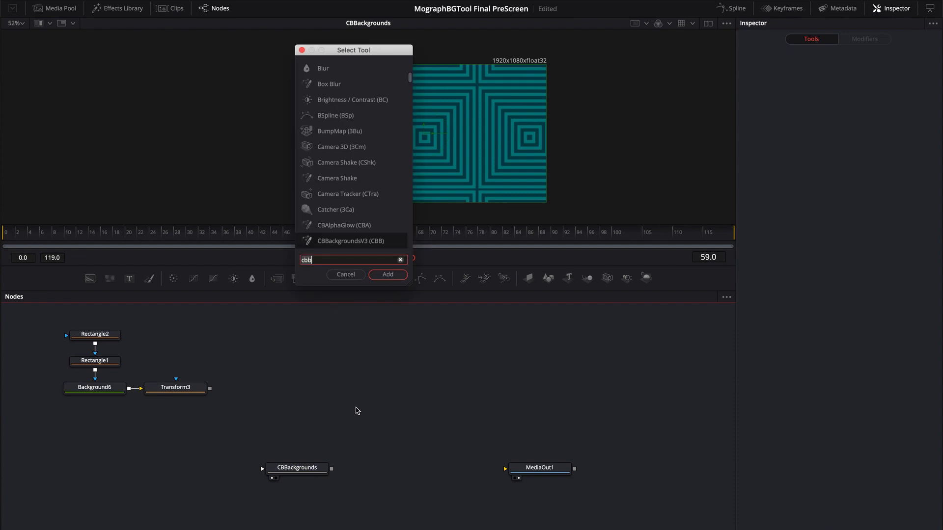
{"action": "key", "text": "BackSpace"}
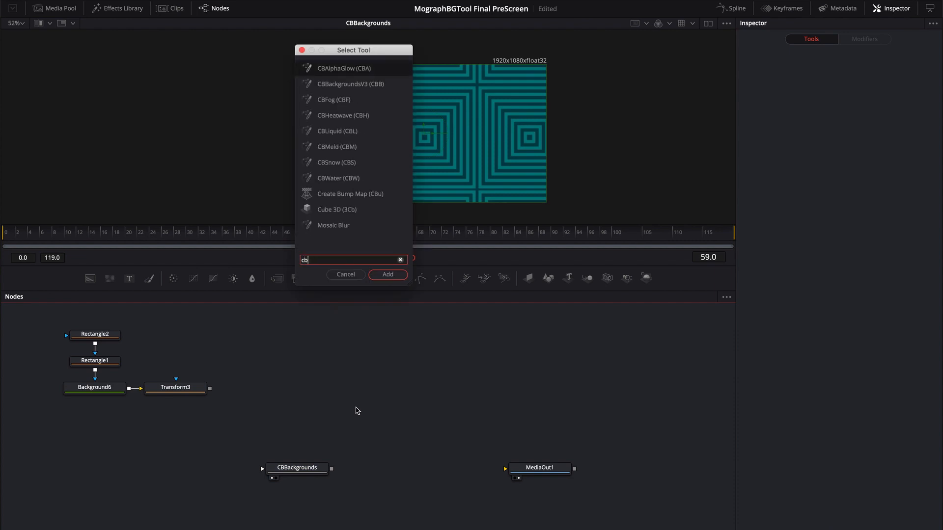
{"action": "type", "text": "l"}
{"action": "key", "text": "Return"}
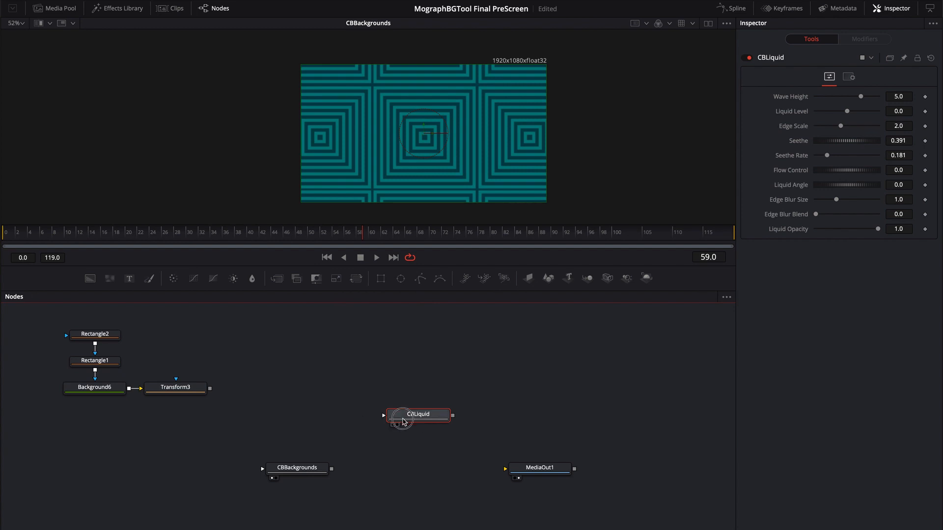
{"action": "left_click_drag", "start_coordinate": [437, 414], "coordinate": [289, 467]}
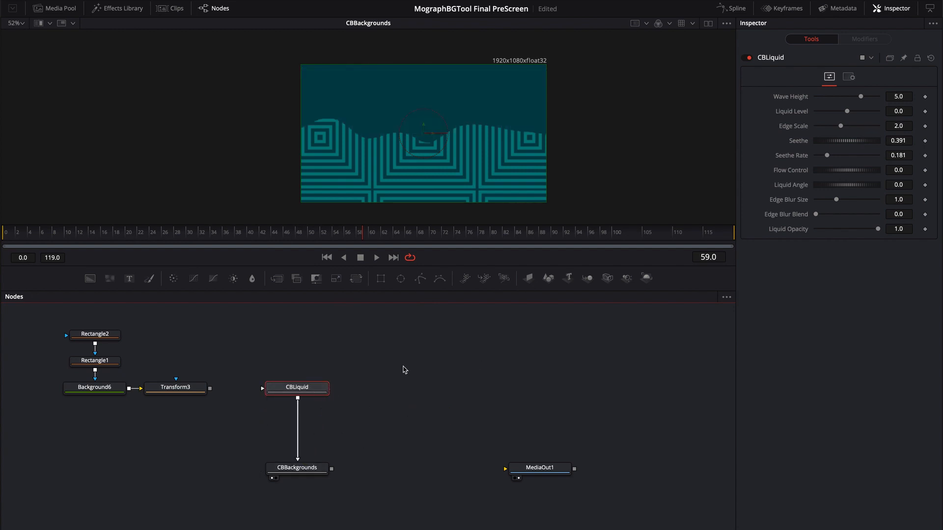
Play back the liquid-masked squared pattern, stop playback and delete the CBLiquid node.
{"action": "key", "text": "space"}
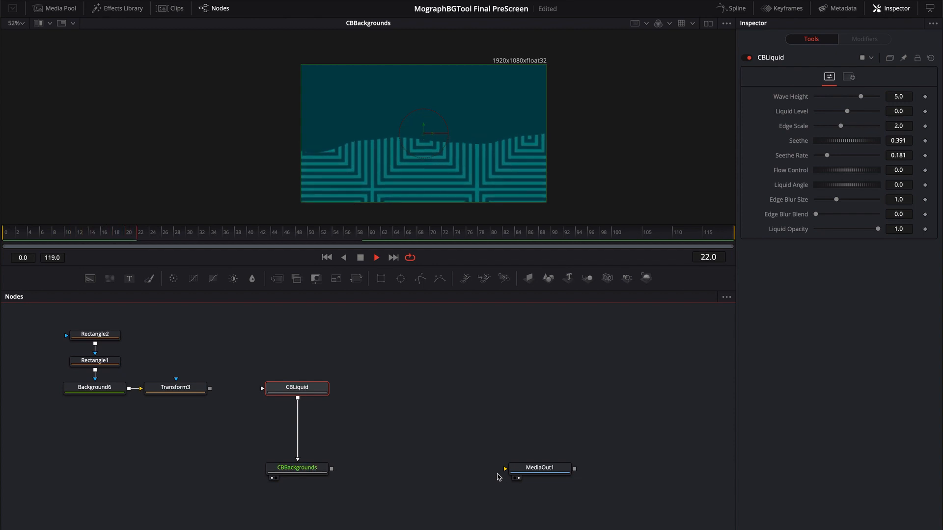
{"action": "key", "text": "space"}
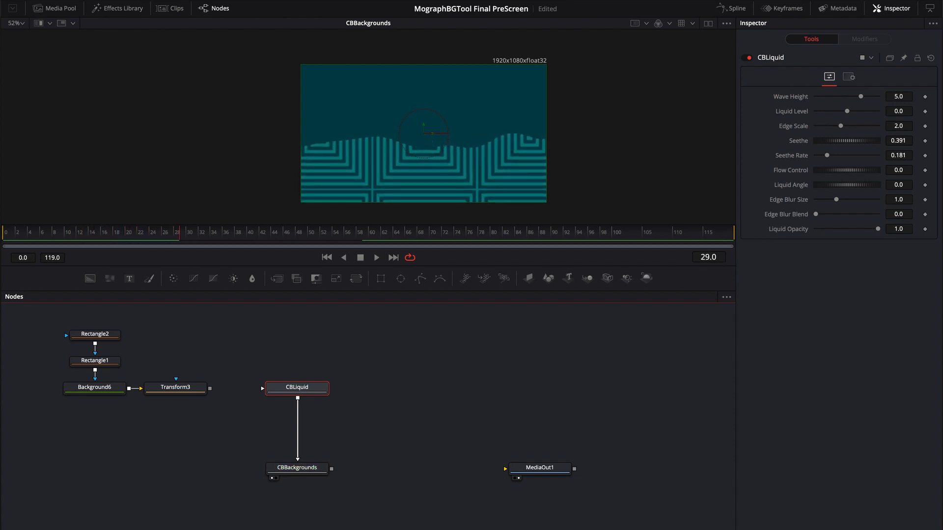
{"action": "key", "text": "Delete"}
Switch the CBBackgrounds pattern by setting SQUARED to 0.0 and SPIN CYCLE to 1.0.
{"action": "left_click", "coordinate": [301, 468]}
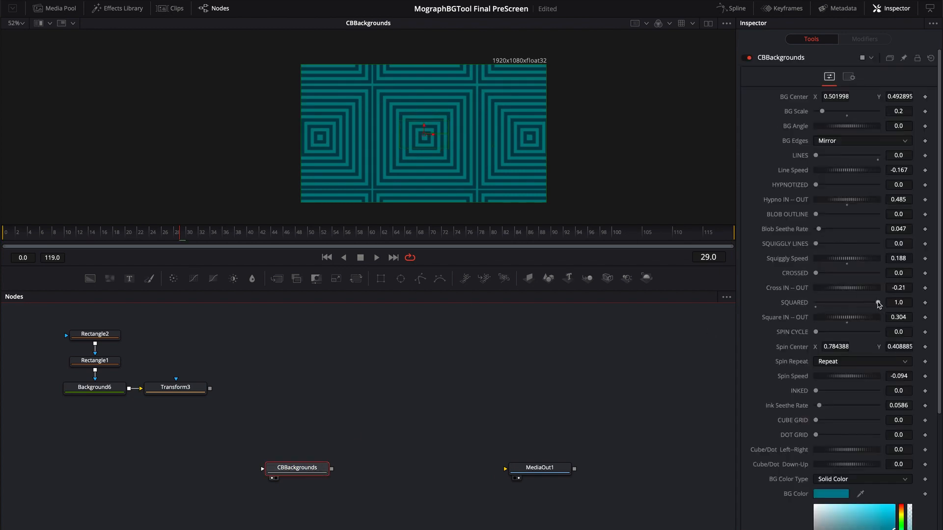
{"action": "left_click_drag", "start_coordinate": [878, 305], "coordinate": [809, 303]}
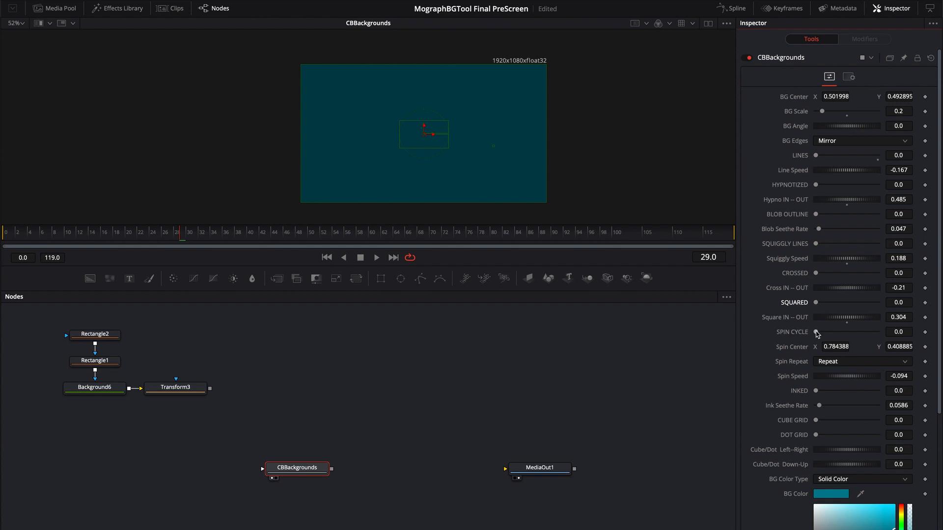
{"action": "key", "text": "ctrl+s"}
{"action": "left_click_drag", "start_coordinate": [816, 333], "coordinate": [882, 332]}
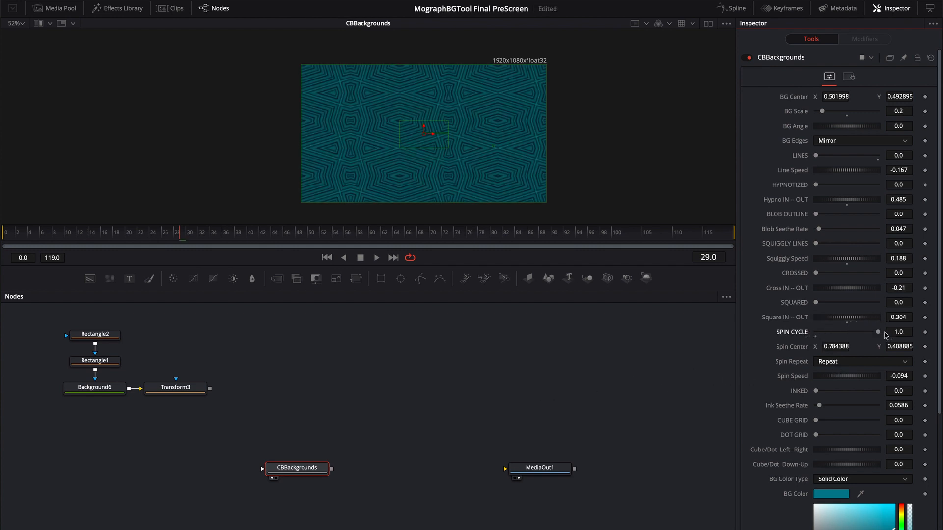
Reset BG Scale to 1.0 and set Darken to 0.2772 for the spin cycle pattern.
{"action": "left_click", "coordinate": [847, 112]}
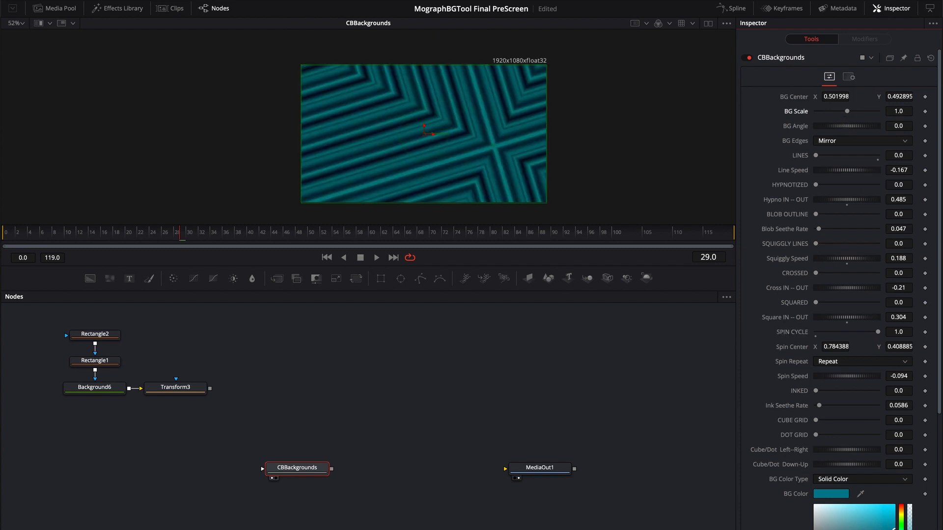
{"action": "scroll", "coordinate": [805, 505], "scroll_direction": "down", "scroll_amount": 5}
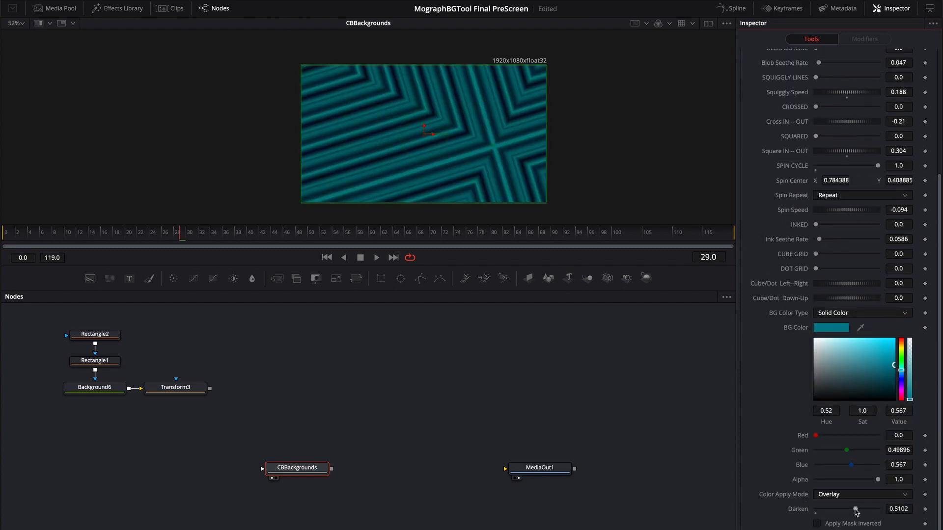
{"action": "left_click_drag", "start_coordinate": [857, 512], "coordinate": [837, 511]}
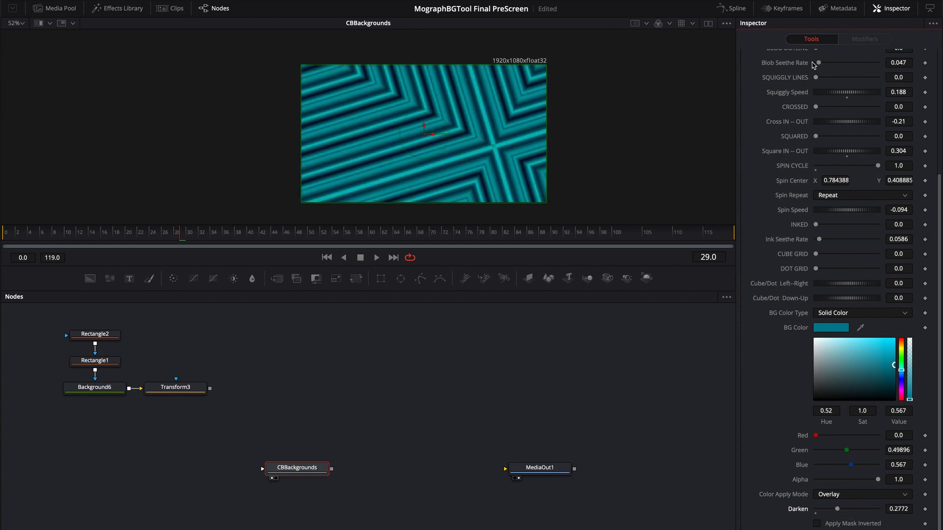
During playback, move the Spin Center to 0.206966, 0.732154 and set BG Scale to 0.31.
{"action": "scroll", "coordinate": [806, 159], "scroll_direction": "up", "scroll_amount": 5}
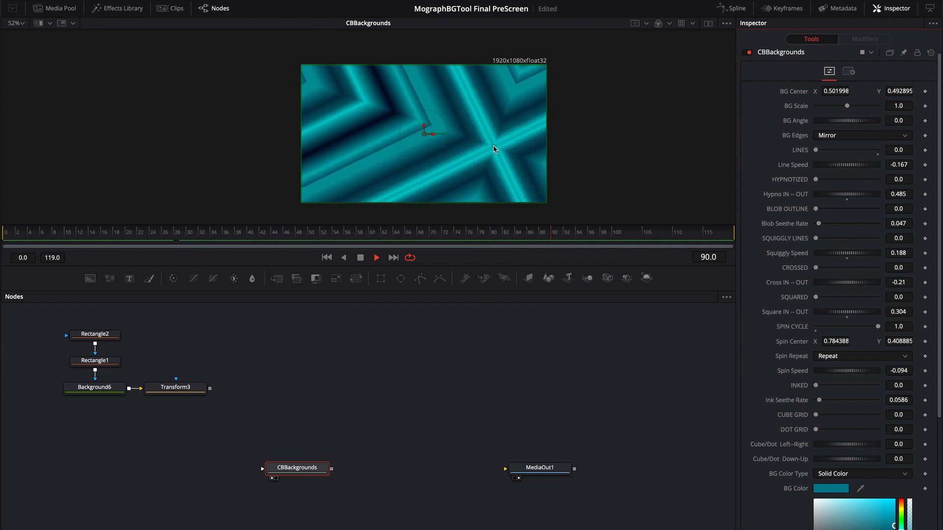
{"action": "left_click_drag", "start_coordinate": [493, 149], "coordinate": [354, 111]}
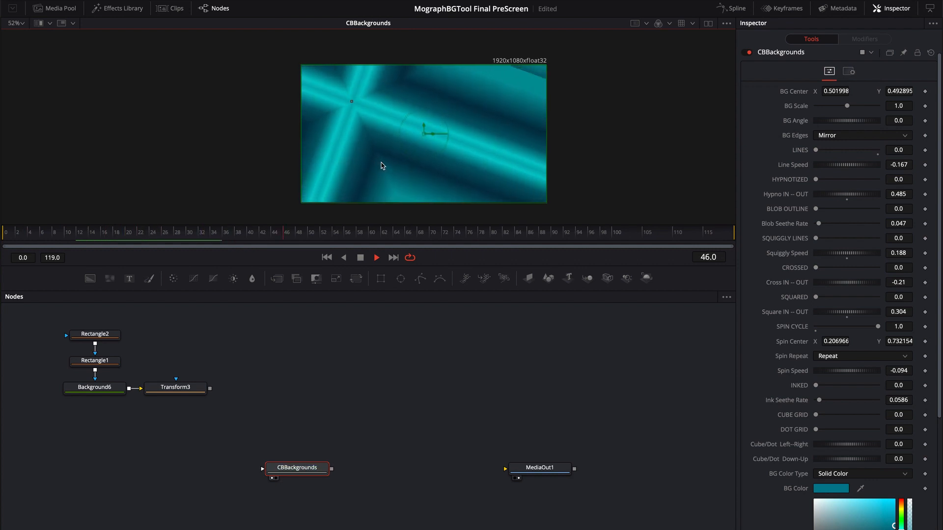
{"action": "left_click", "coordinate": [300, 470]}
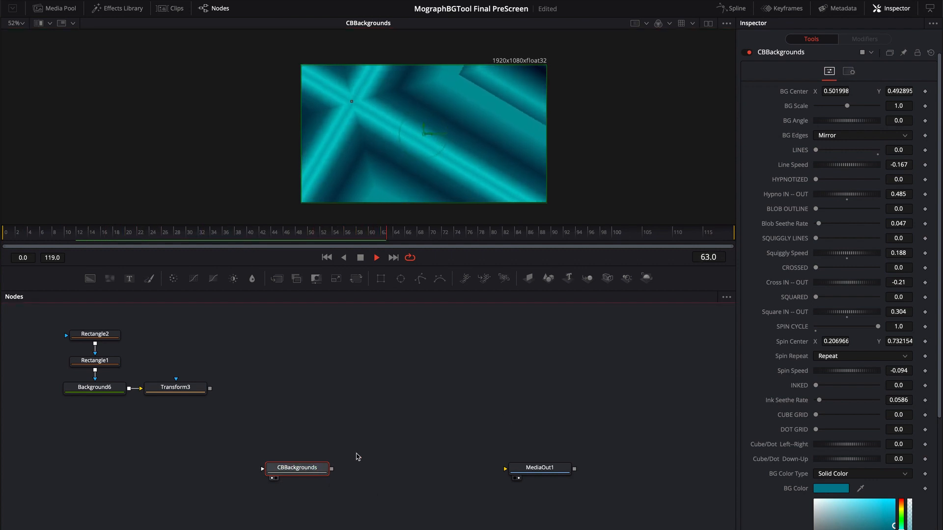
{"action": "left_click_drag", "start_coordinate": [846, 106], "coordinate": [826, 107]}
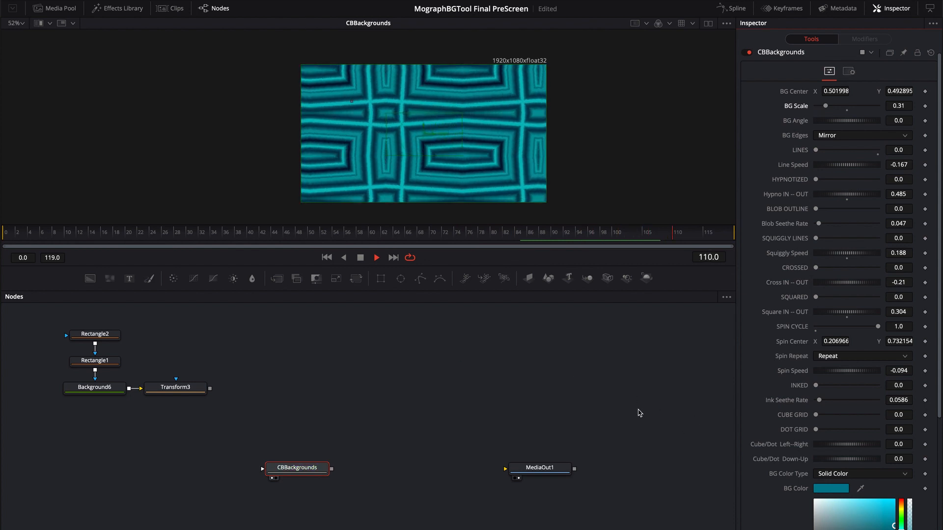
Set the Darken amount of the spin cycle pattern to 0.3906.
{"action": "scroll", "coordinate": [782, 442], "scroll_direction": "down", "scroll_amount": 2}
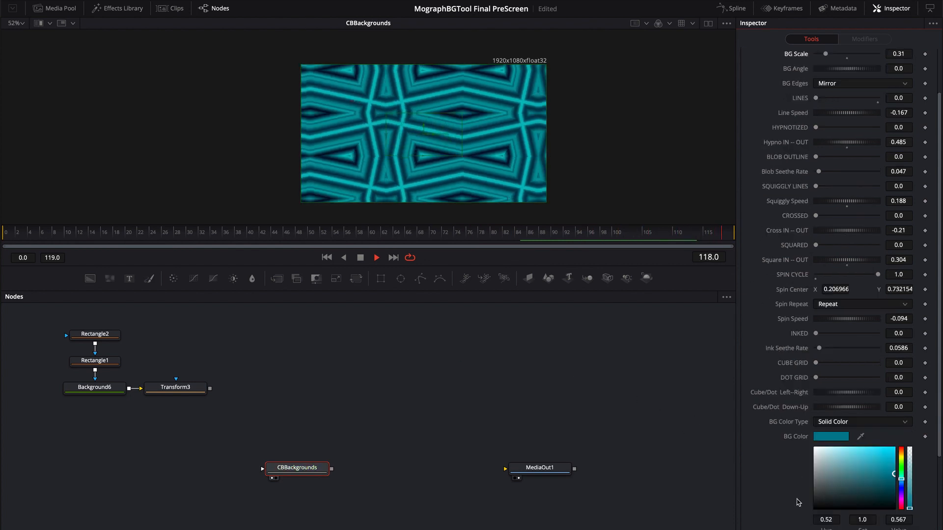
{"action": "scroll", "coordinate": [798, 502], "scroll_direction": "down", "scroll_amount": 4}
{"action": "left_click_drag", "start_coordinate": [835, 511], "coordinate": [847, 509]}
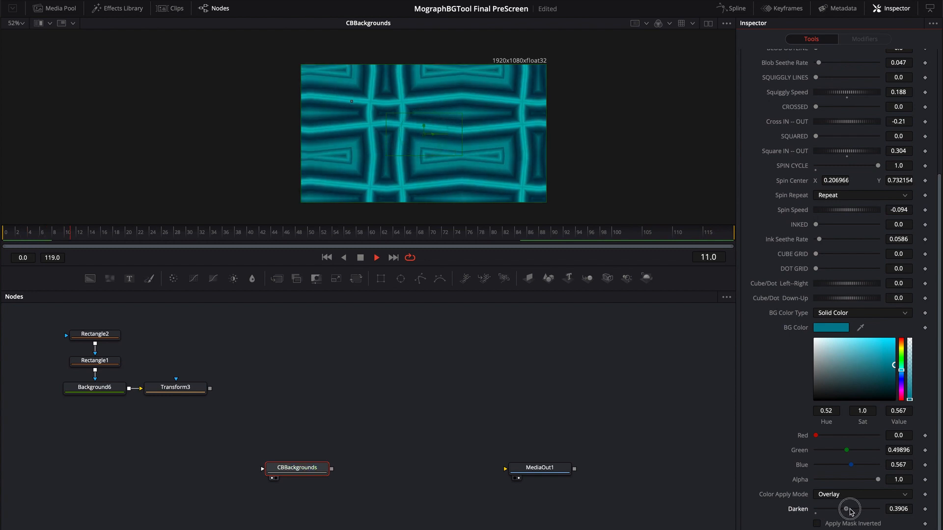
Try an ellipse mask on the CBBackgrounds node during playback and delete it again.
{"action": "left_click", "coordinate": [367, 353]}
{"action": "left_click_drag", "start_coordinate": [400, 279], "coordinate": [307, 470]}
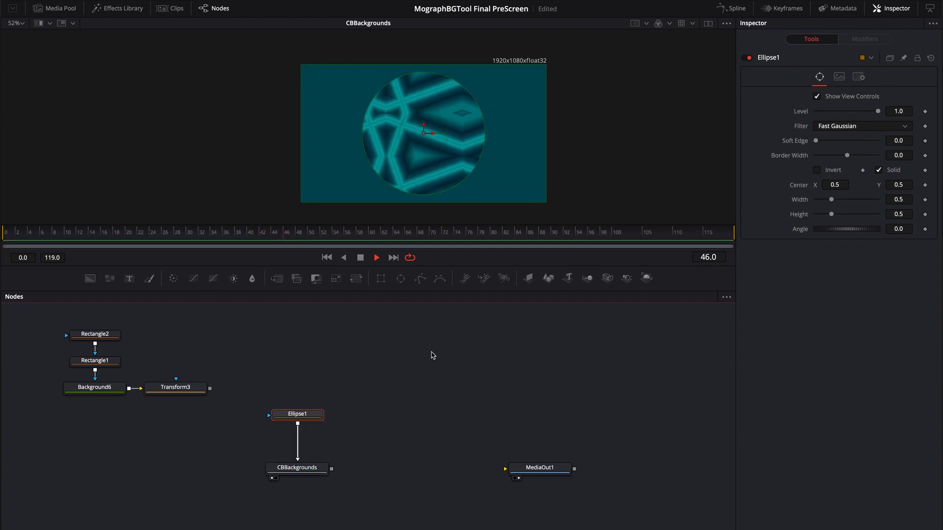
{"action": "left_click", "coordinate": [428, 367]}
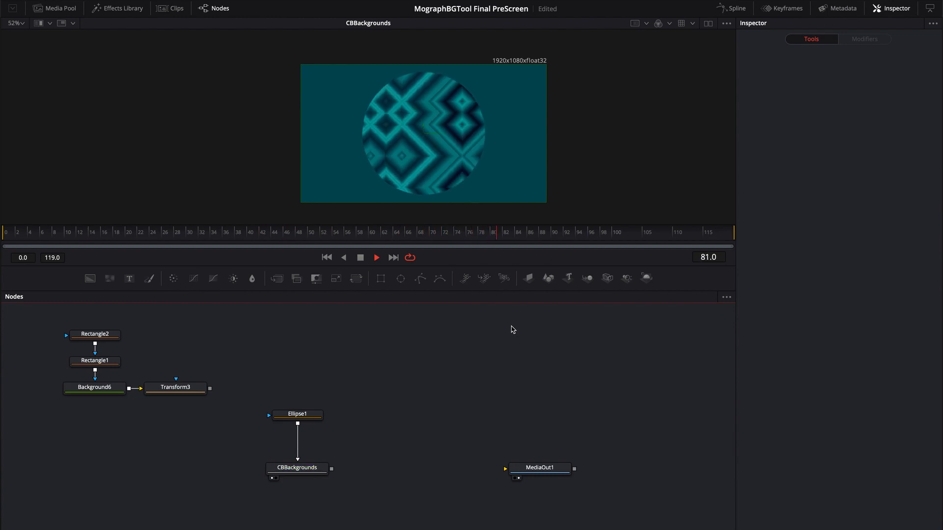
{"action": "left_click_drag", "start_coordinate": [375, 432], "coordinate": [280, 411]}
{"action": "key", "text": "Delete"}
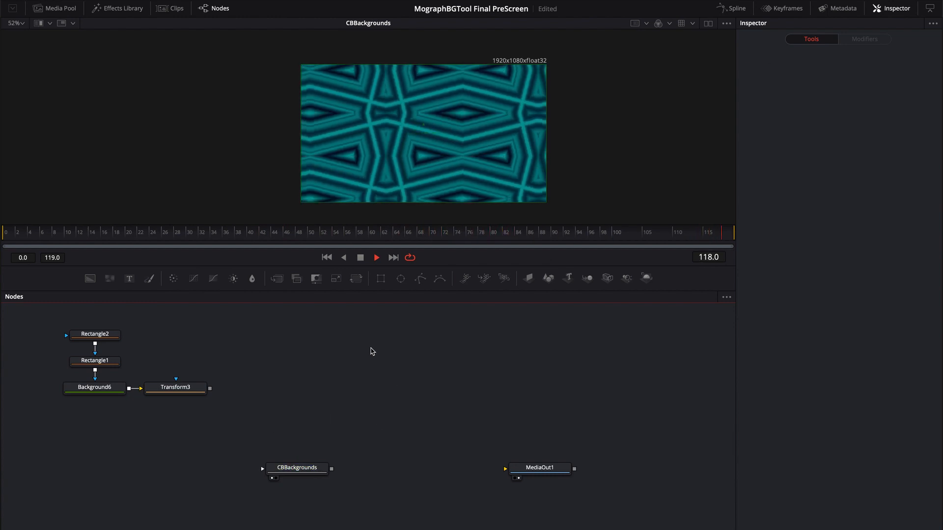
Try Canvas and Wrap as BG Edges on the spin cycle pattern and settle on Duplicate.
{"action": "left_click", "coordinate": [300, 469]}
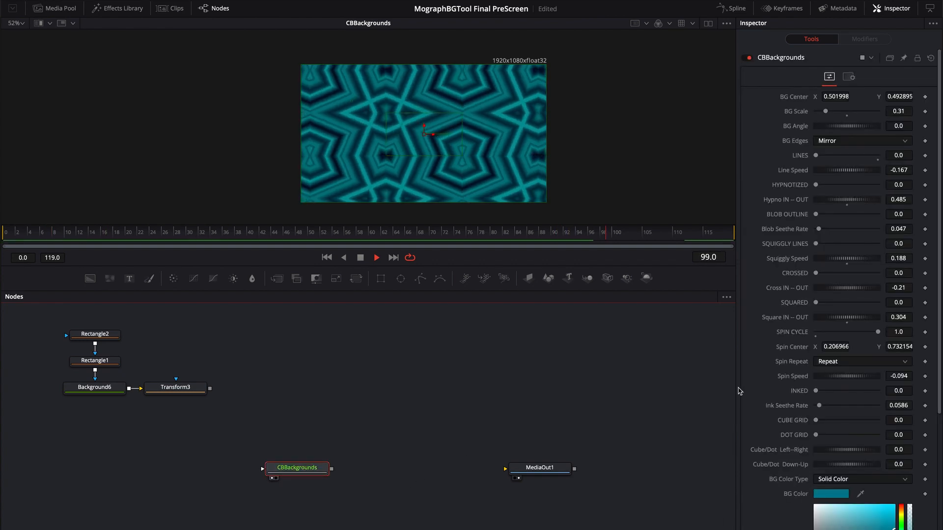
{"action": "left_click", "coordinate": [827, 142]}
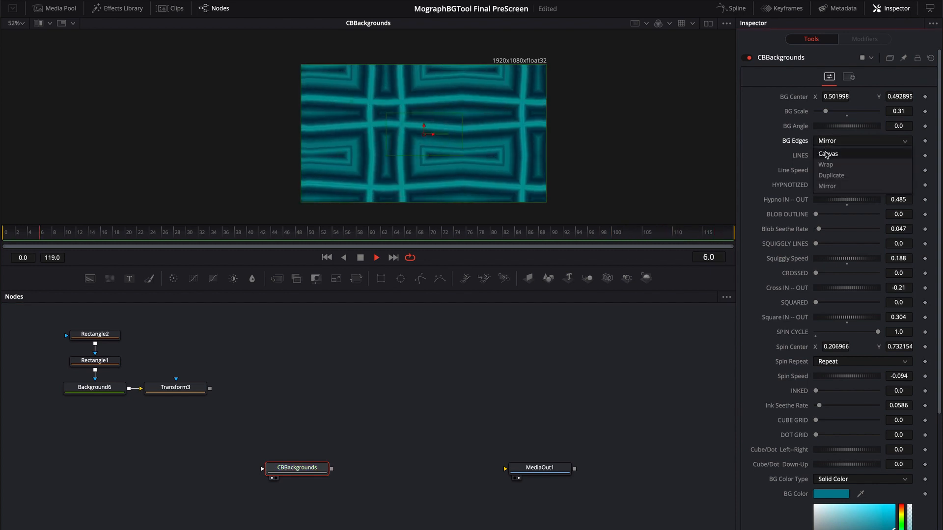
{"action": "left_click", "coordinate": [827, 154]}
{"action": "left_click", "coordinate": [827, 142]}
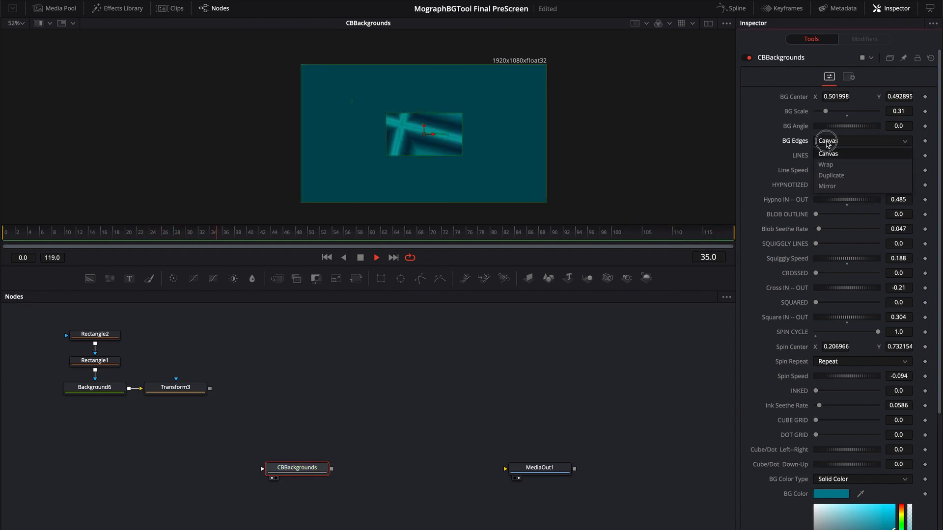
{"action": "left_click", "coordinate": [830, 167]}
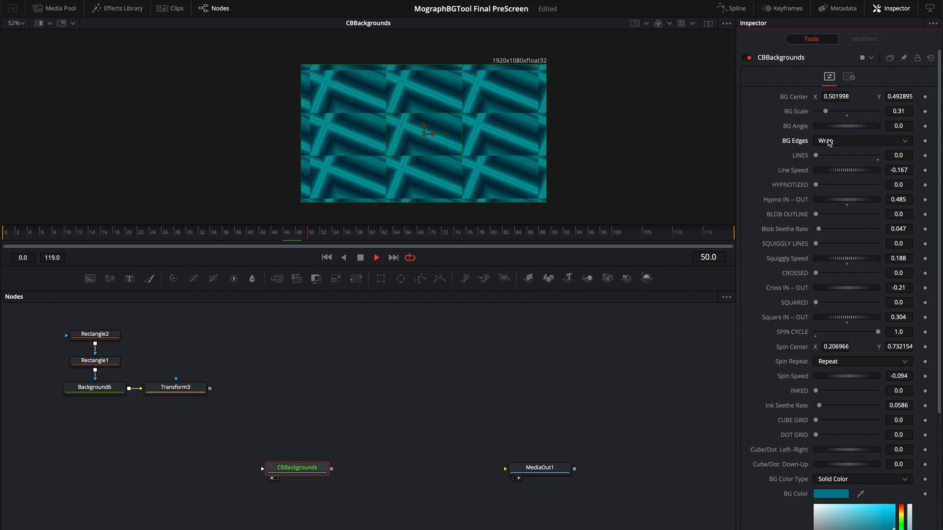
{"action": "left_click", "coordinate": [828, 142]}
{"action": "left_click", "coordinate": [834, 177]}
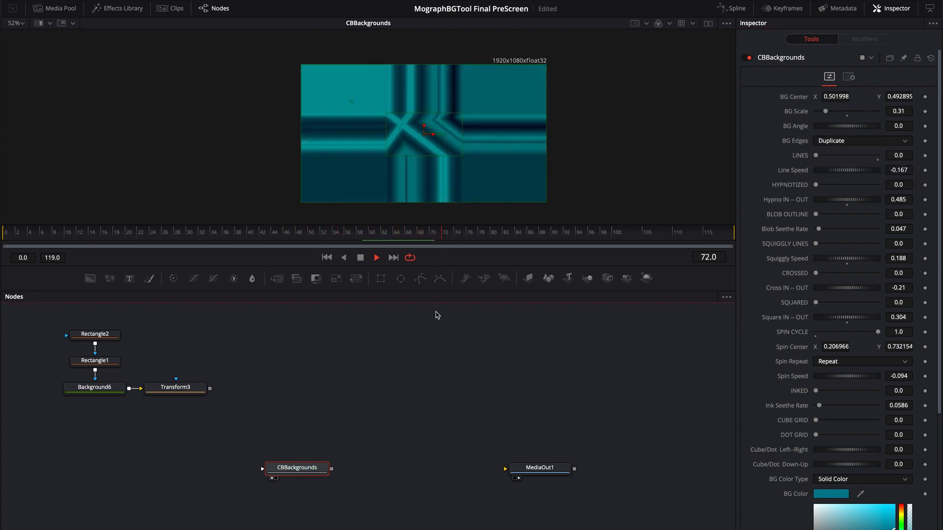
Try shifting the BG Center, reset it to 0.5, 0.5 with BG Scale 1.0, and move the Spin Center to 0.792380, 0.366257.
{"action": "left_click", "coordinate": [439, 334]}
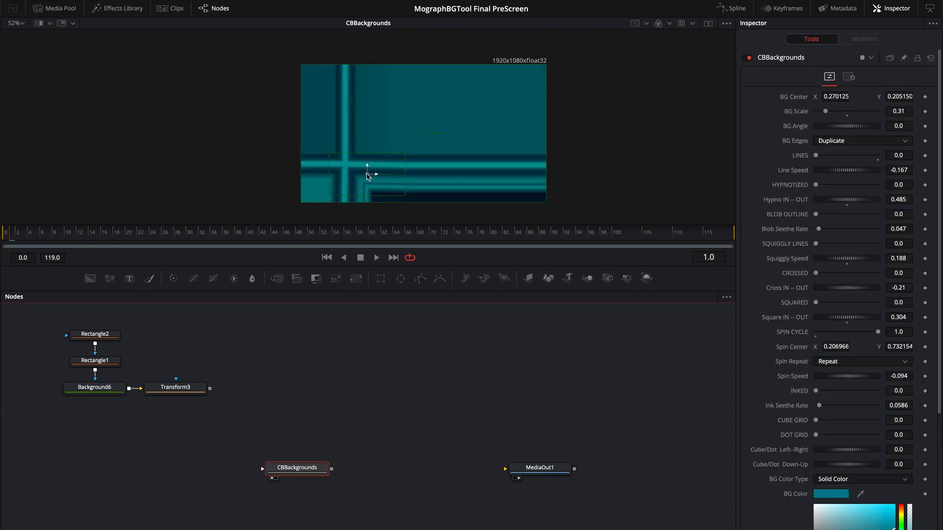
{"action": "left_click_drag", "start_coordinate": [368, 176], "coordinate": [494, 168]}
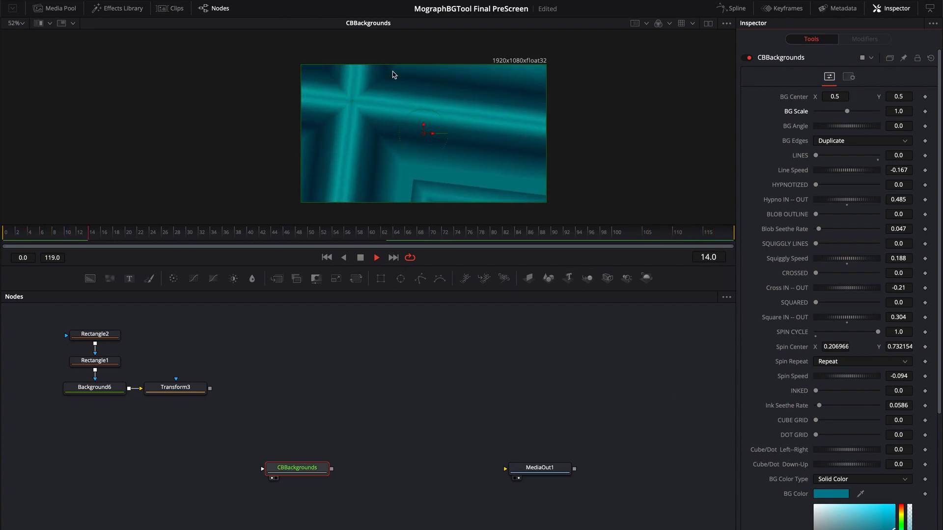
{"action": "left_click_drag", "start_coordinate": [354, 101], "coordinate": [492, 145]}
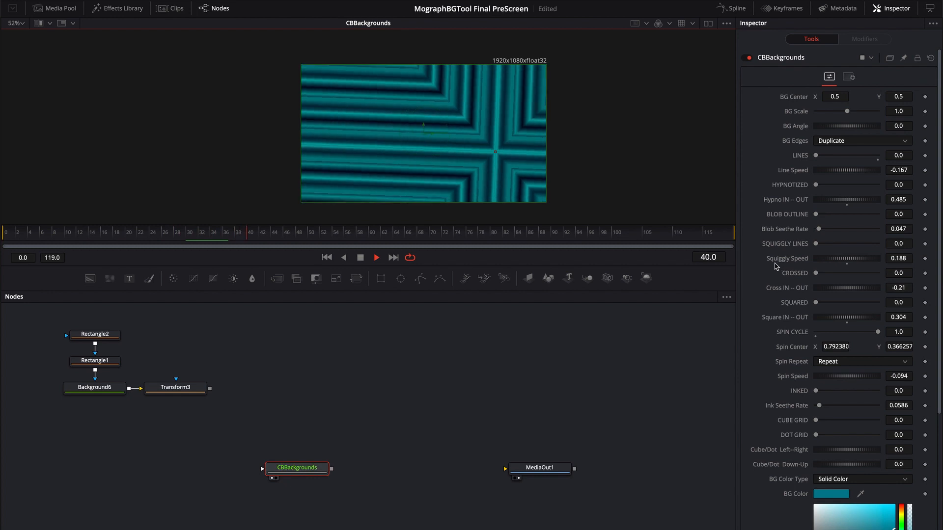
Try Once and Ping-Pong as Spin Repeat, return it to Repeat and stop playback.
{"action": "scroll", "coordinate": [776, 267], "scroll_direction": "down", "scroll_amount": 1}
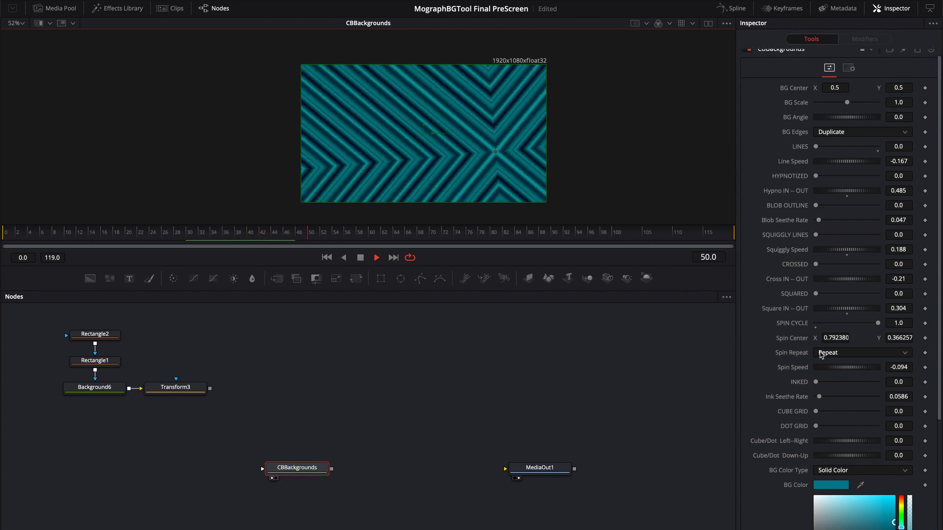
{"action": "left_click", "coordinate": [821, 353]}
{"action": "left_click", "coordinate": [831, 366]}
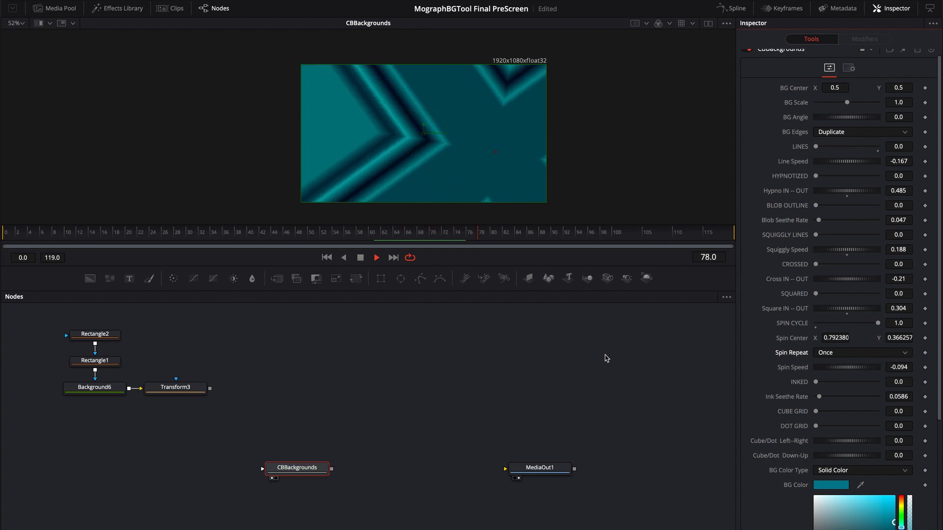
{"action": "left_click", "coordinate": [843, 354]}
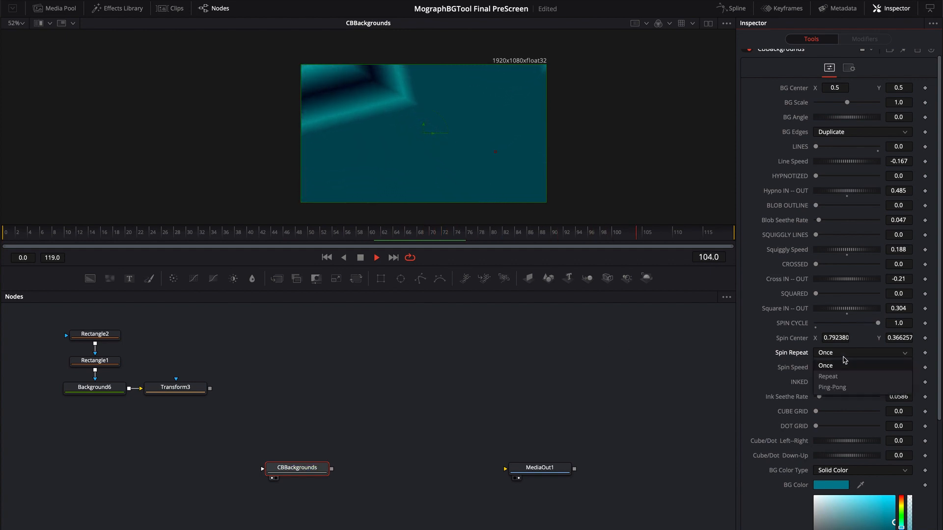
{"action": "left_click", "coordinate": [841, 387]}
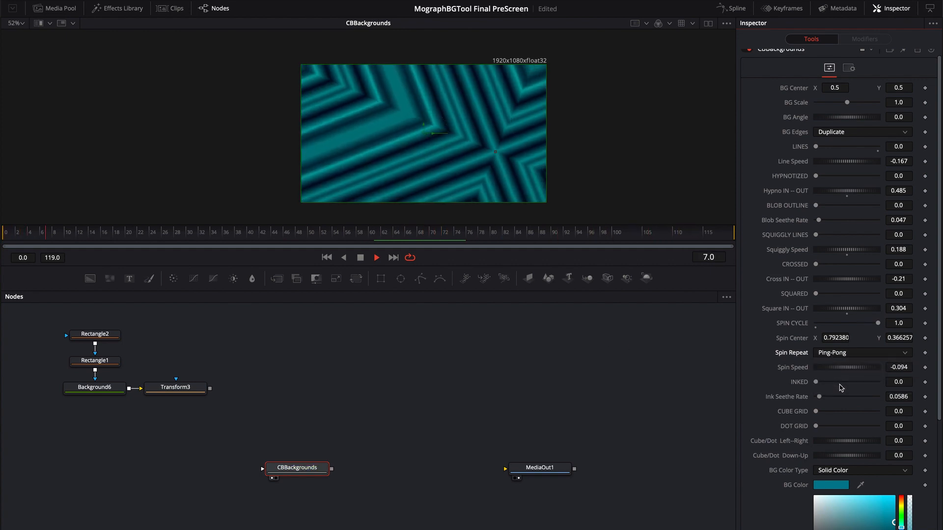
{"action": "left_click", "coordinate": [838, 353]}
{"action": "left_click", "coordinate": [837, 376]}
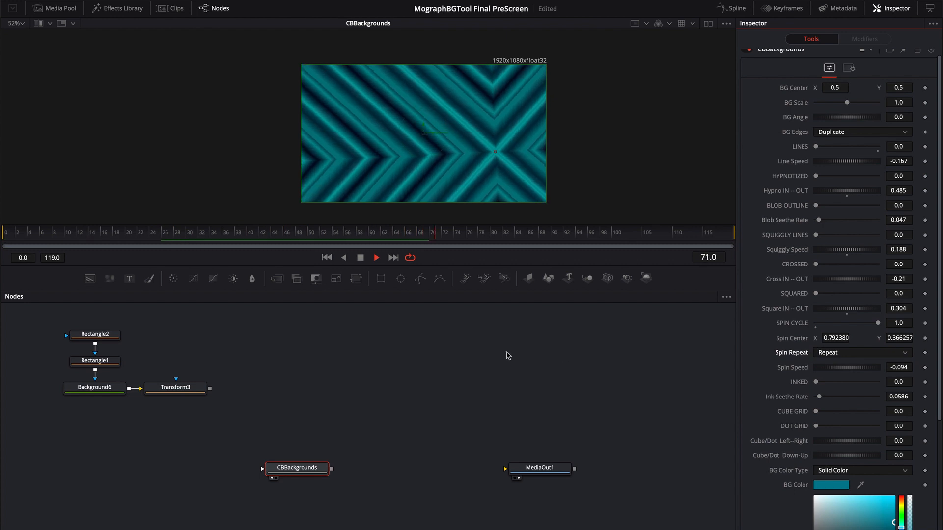
{"action": "left_click", "coordinate": [359, 257]}
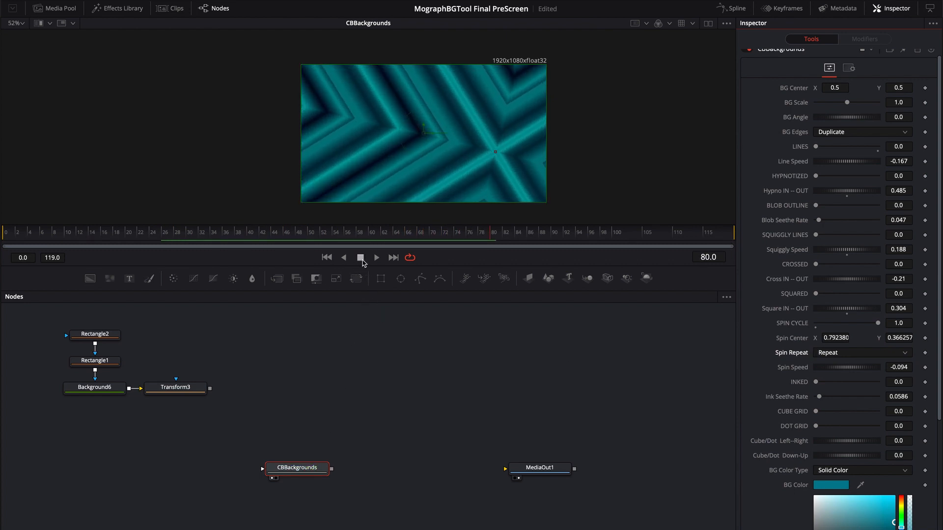
Save the project and reselect the CBBackgrounds node.
{"action": "key", "text": "ctrl+s"}
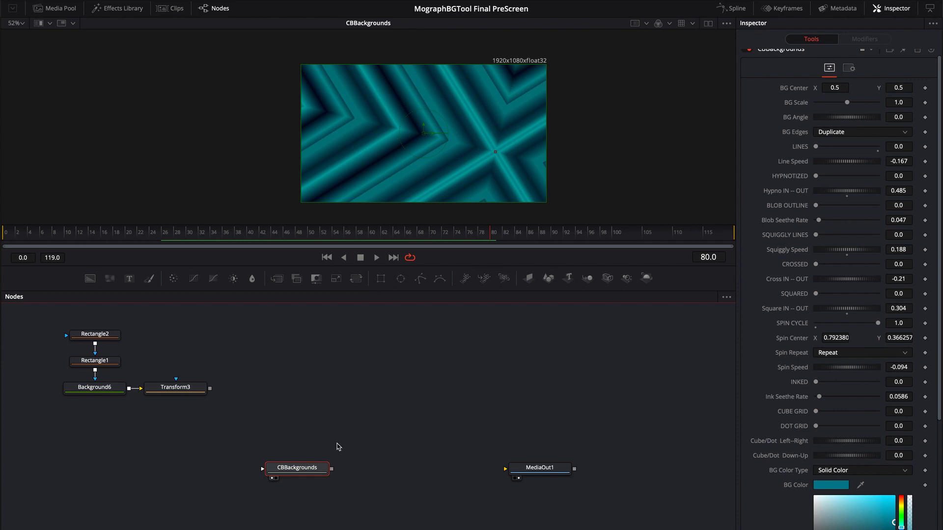
{"action": "left_click", "coordinate": [679, 392]}
{"action": "left_click", "coordinate": [314, 470]}
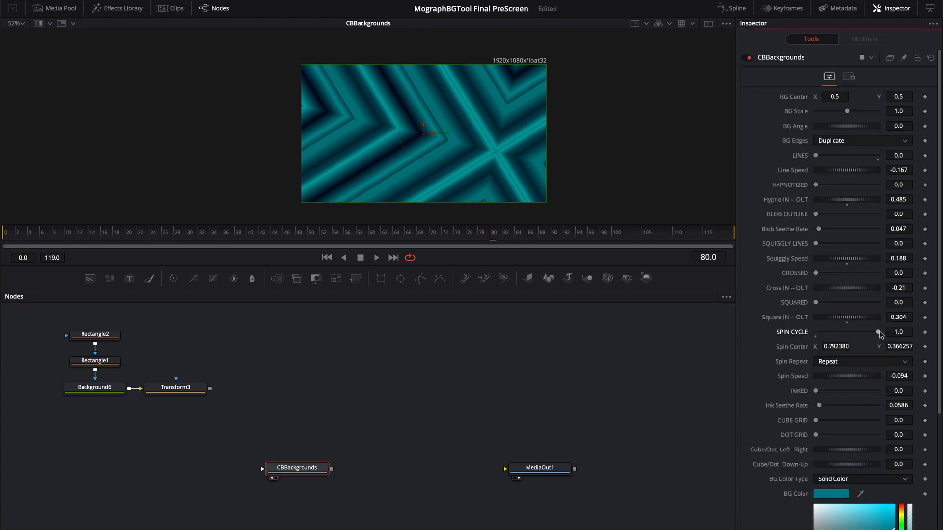
Switch to the ink pattern by setting SPIN CYCLE to 0.0 and INKED to 1.0, and play it.
{"action": "left_click_drag", "start_coordinate": [878, 332], "coordinate": [796, 332]}
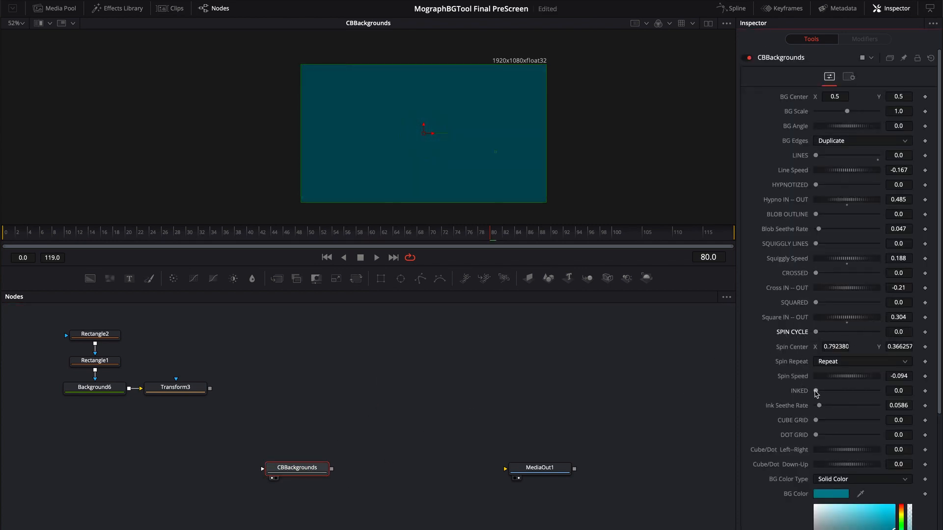
{"action": "left_click_drag", "start_coordinate": [815, 391], "coordinate": [877, 392]}
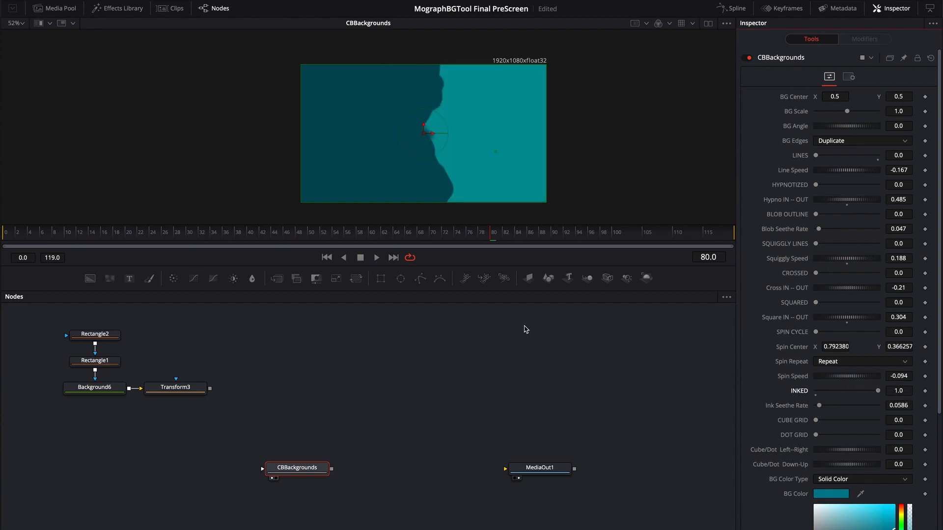
{"action": "key", "text": "space"}
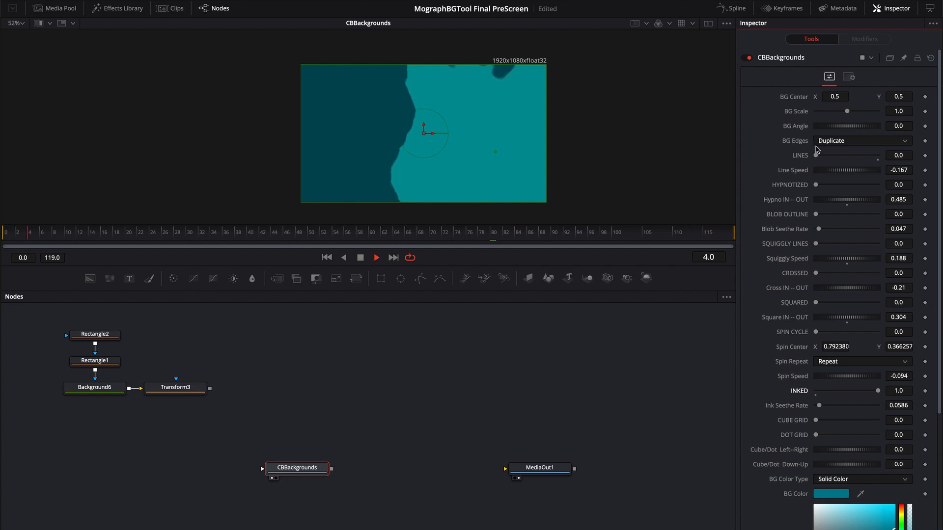
Transform the playing ink pattern with BG Scale 0.38, BG Center 0.609890, 0.418294 and BG Angle -80.9.
{"action": "left_click_drag", "start_coordinate": [847, 111], "coordinate": [833, 112]}
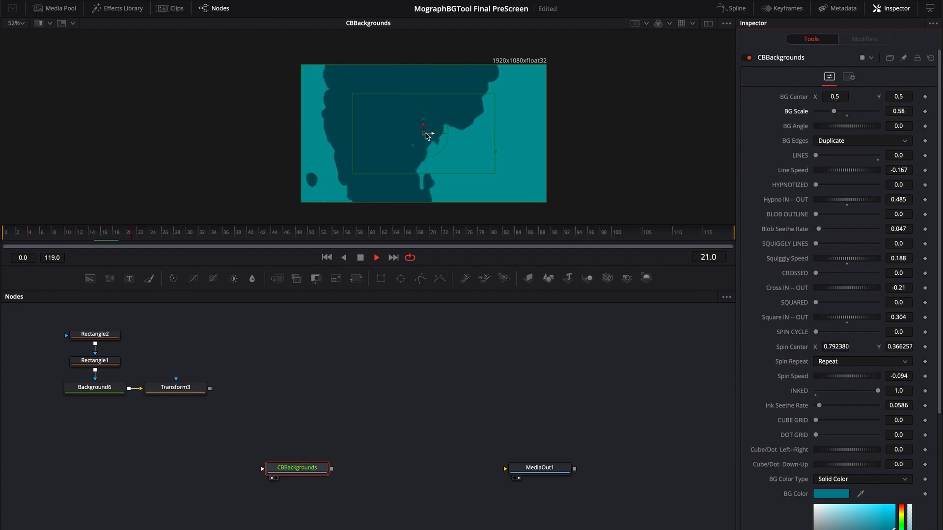
{"action": "left_click_drag", "start_coordinate": [432, 134], "coordinate": [450, 144]}
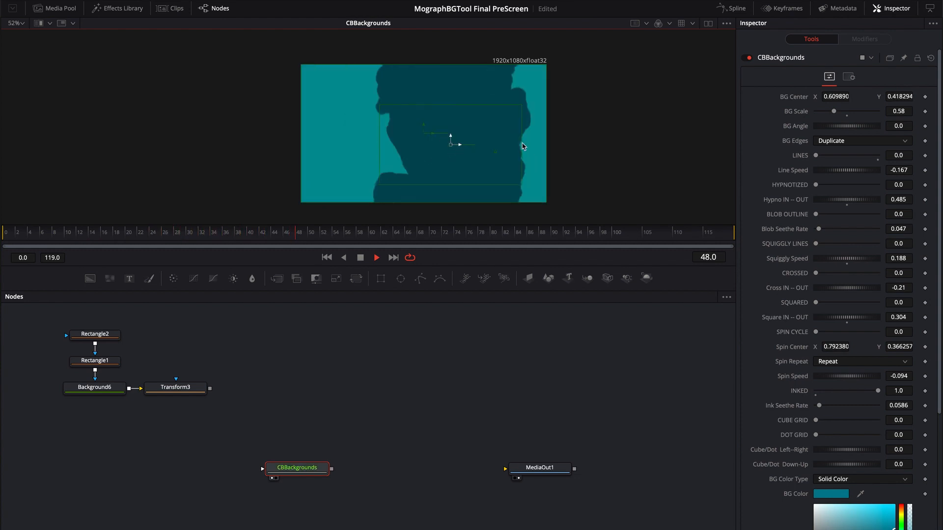
{"action": "left_click_drag", "start_coordinate": [843, 126], "coordinate": [828, 113]}
Set BG Edges to Mirror and readjust the ink pattern to BG Center 0.503996, 0.450266 and BG Angle -91.3.
{"action": "left_click", "coordinate": [844, 140]}
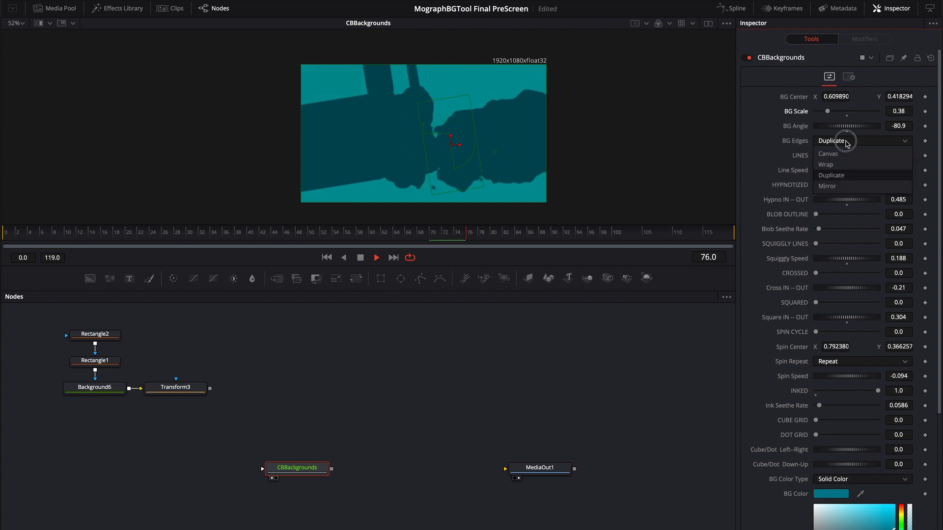
{"action": "left_click", "coordinate": [844, 187]}
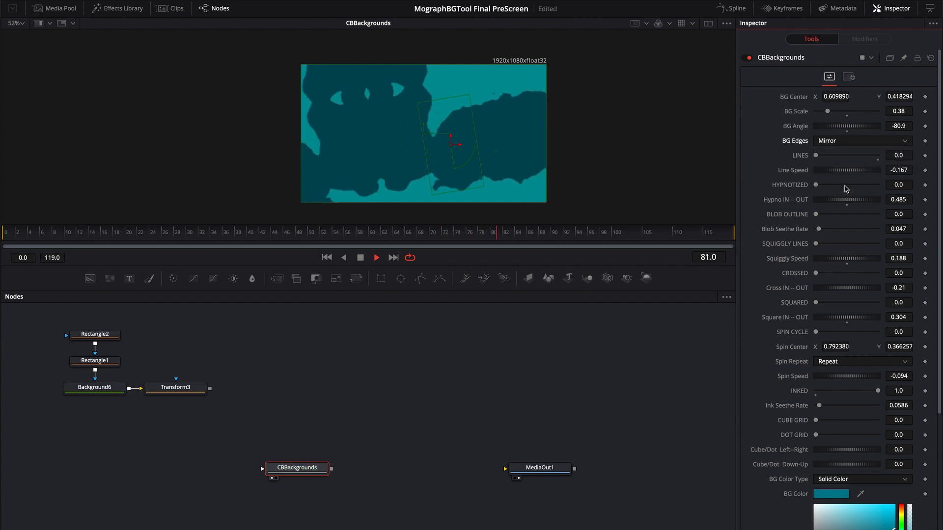
{"action": "left_click_drag", "start_coordinate": [451, 144], "coordinate": [428, 141]}
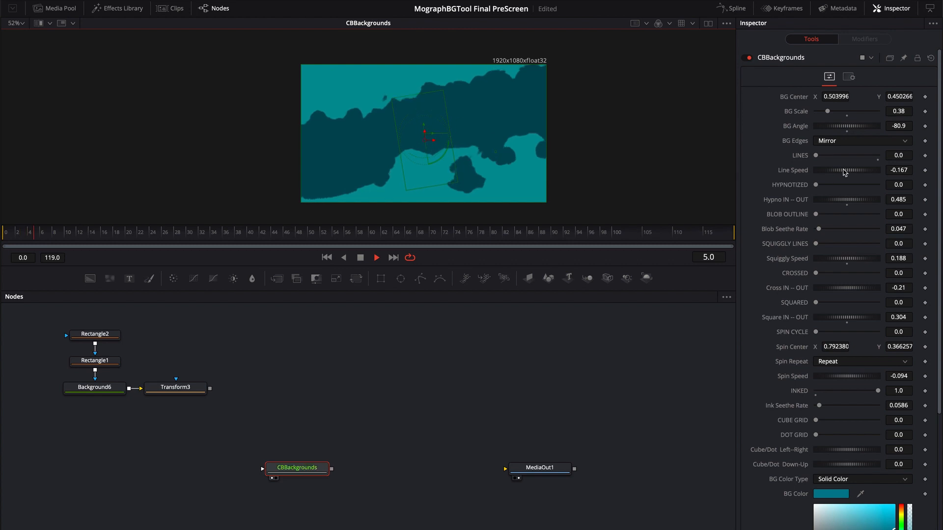
{"action": "left_click_drag", "start_coordinate": [842, 126], "coordinate": [842, 126]}
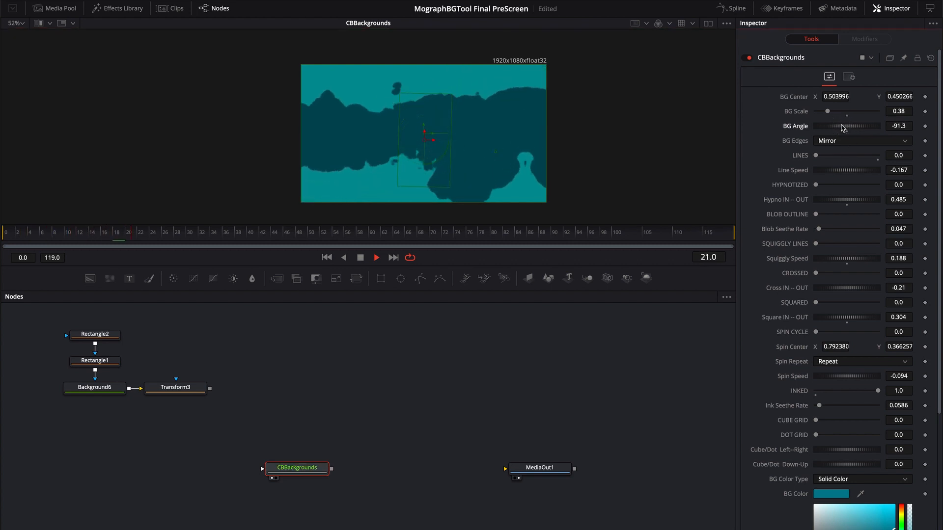
Try masking the ink pattern with a new ellipse connected to the CBBackgrounds node.
{"action": "left_click", "coordinate": [513, 425]}
{"action": "left_click", "coordinate": [384, 368]}
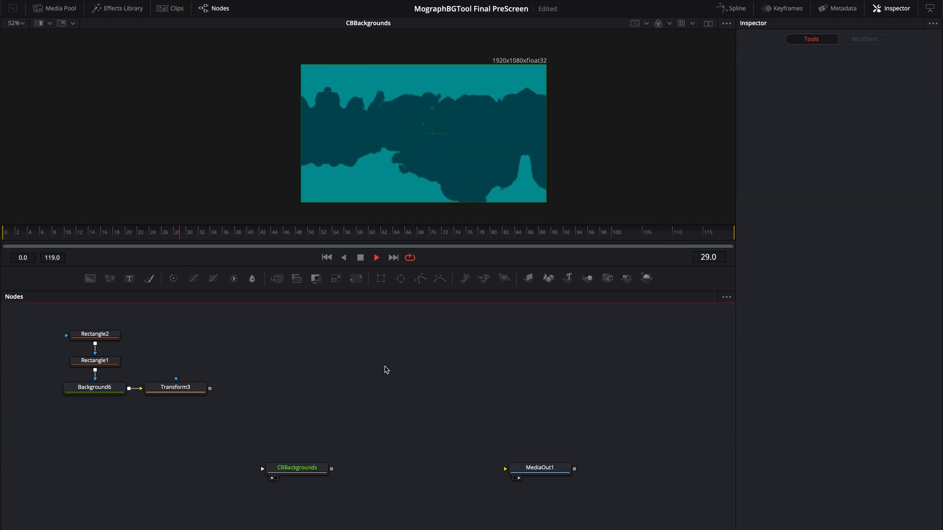
{"action": "left_click", "coordinate": [400, 279]}
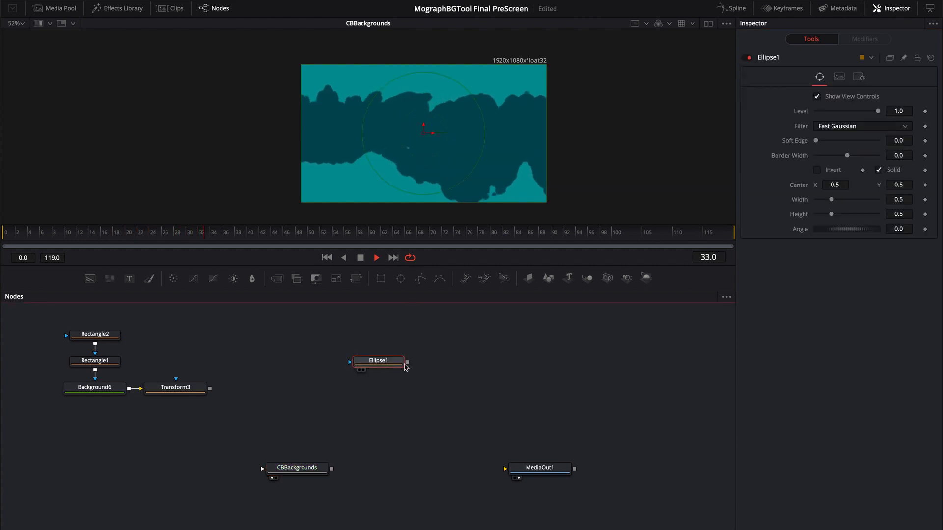
{"action": "left_click_drag", "start_coordinate": [407, 362], "coordinate": [305, 467]}
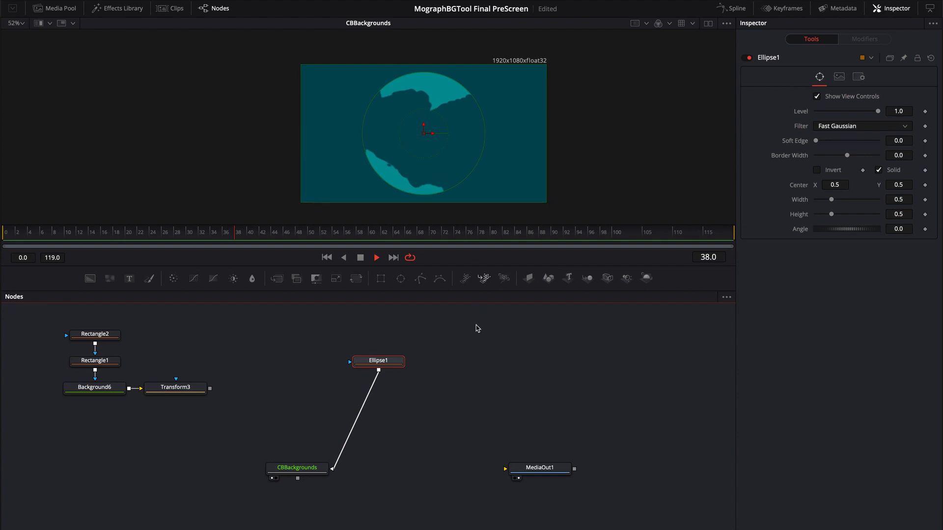
{"action": "left_click", "coordinate": [456, 393]}
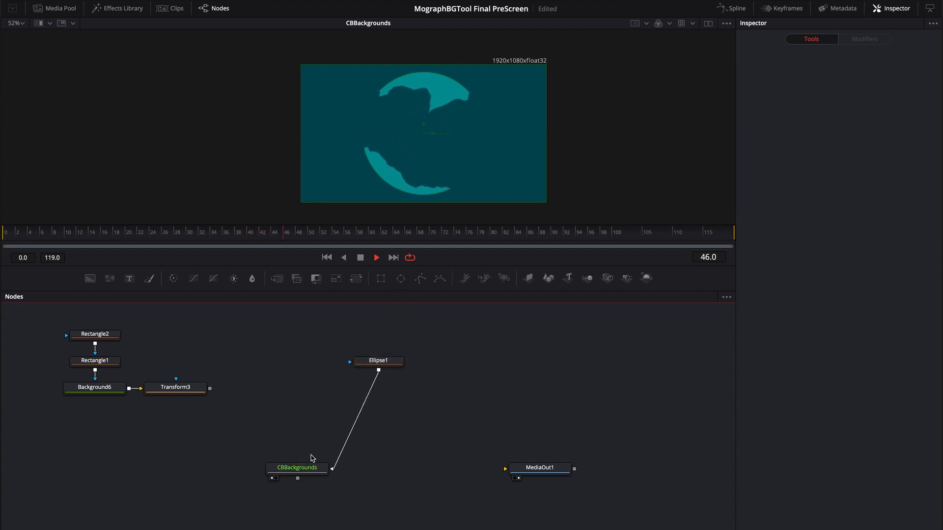
Replace the ink pattern with the cube grid, setting INKED to 0.0, CUBE GRID to 1.0 and BG Scale to 1.0.
{"action": "left_click", "coordinate": [304, 474]}
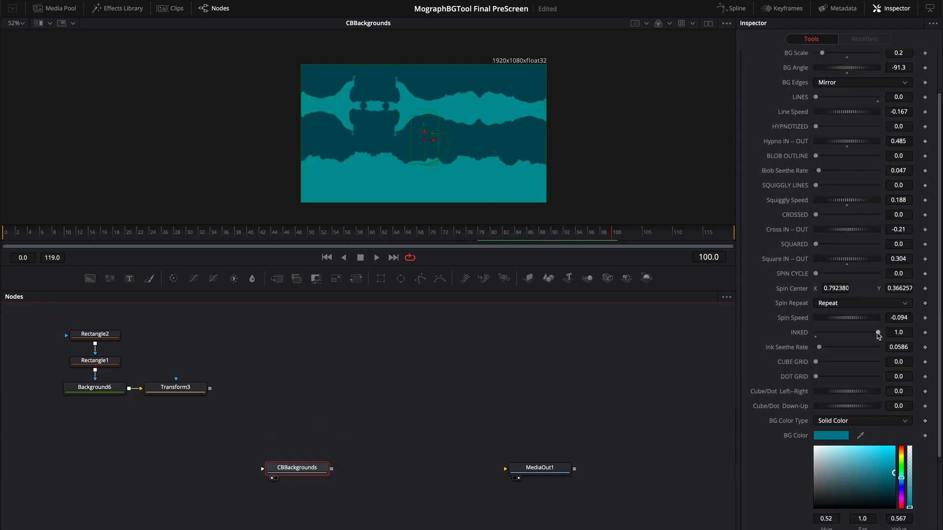
{"action": "left_click_drag", "start_coordinate": [878, 335], "coordinate": [815, 334]}
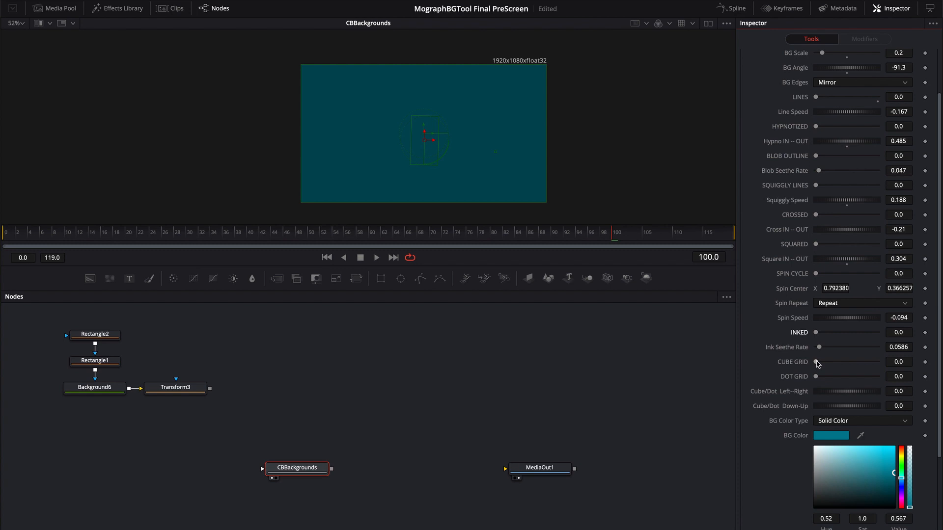
{"action": "left_click_drag", "start_coordinate": [816, 364], "coordinate": [879, 363]}
{"action": "scroll", "coordinate": [805, 268], "scroll_direction": "up", "scroll_amount": 3}
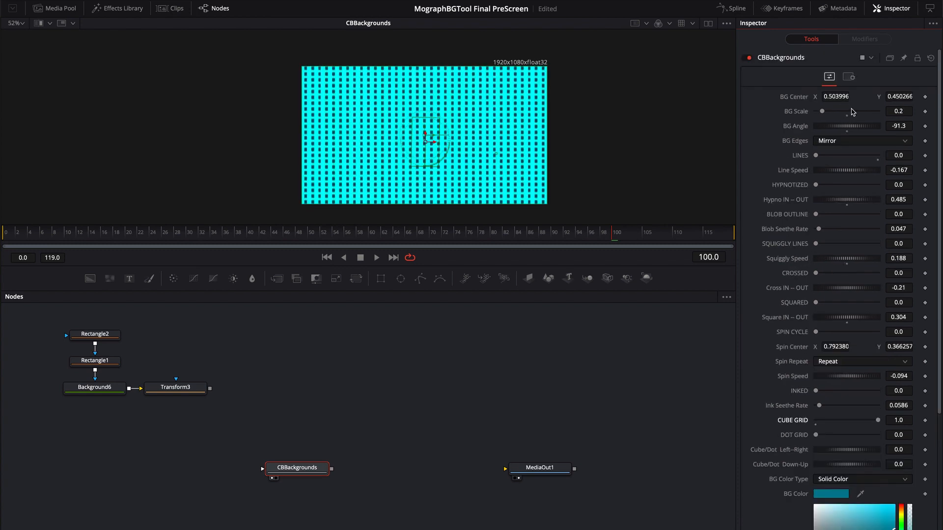
{"action": "left_click_drag", "start_coordinate": [851, 109], "coordinate": [847, 112]}
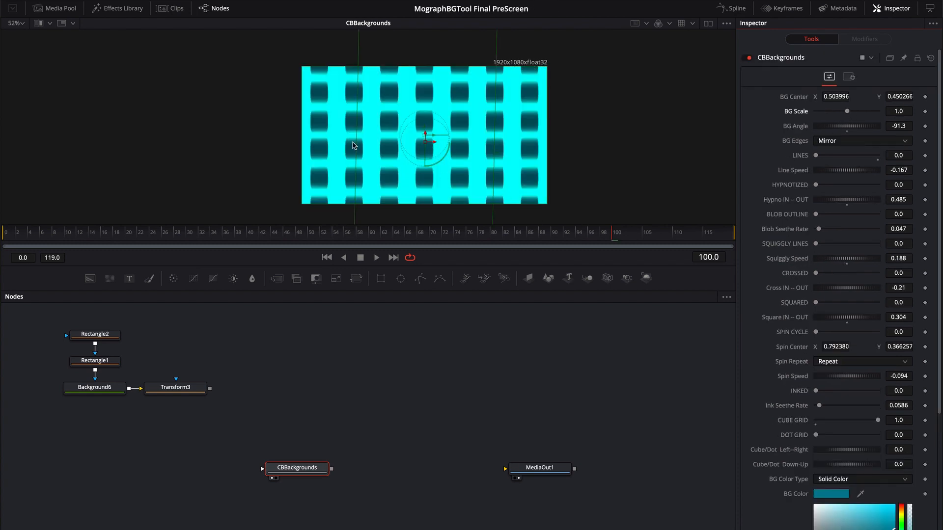
Replace the cube grid with the dot grid, setting CUBE GRID to 0.0, DOT GRID to 1.0 and BG Scale to 0.77.
{"action": "scroll", "coordinate": [764, 337], "scroll_direction": "down", "scroll_amount": 3}
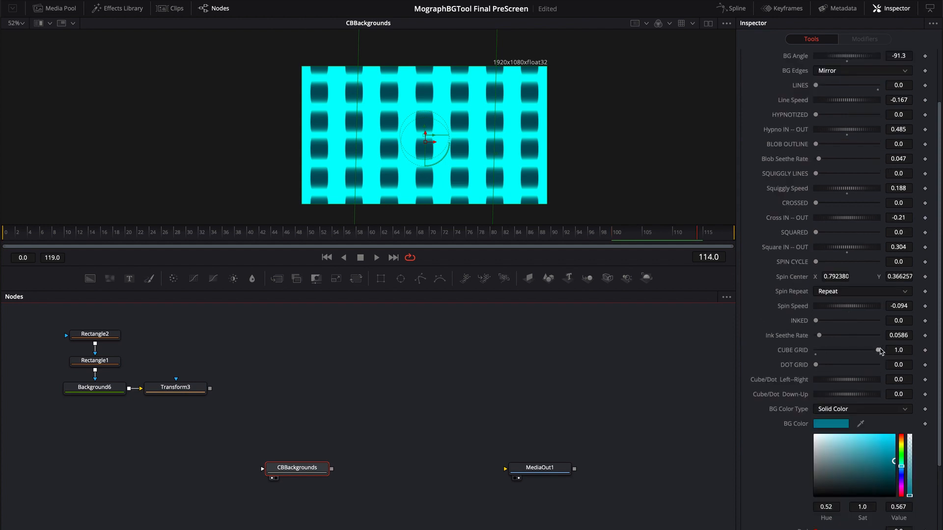
{"action": "mouse_move", "coordinate": [879, 351]}
{"action": "left_mouse_down"}
{"action": "mouse_move", "coordinate": [816, 350]}
{"action": "mouse_move", "coordinate": [882, 365]}
{"action": "left_mouse_up"}
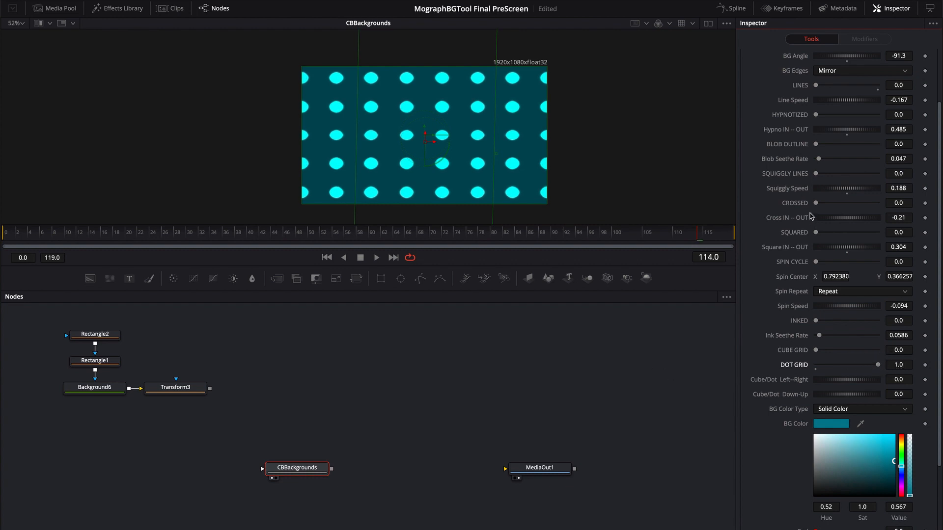
{"action": "scroll", "coordinate": [811, 217], "scroll_direction": "up", "scroll_amount": 3}
{"action": "mouse_move", "coordinate": [848, 114]}
{"action": "left_mouse_down"}
{"action": "mouse_move", "coordinate": [830, 113]}
{"action": "mouse_move", "coordinate": [864, 114]}
{"action": "mouse_move", "coordinate": [840, 115]}
{"action": "left_mouse_up"}
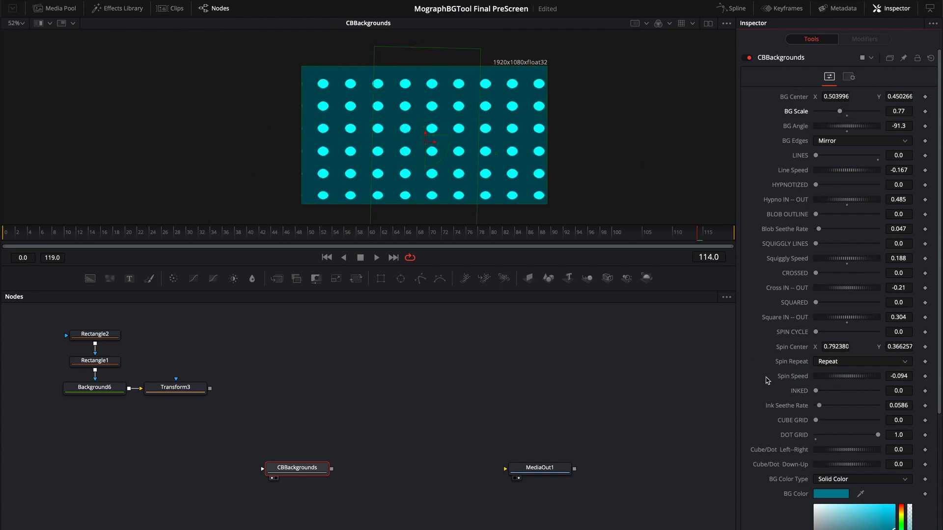
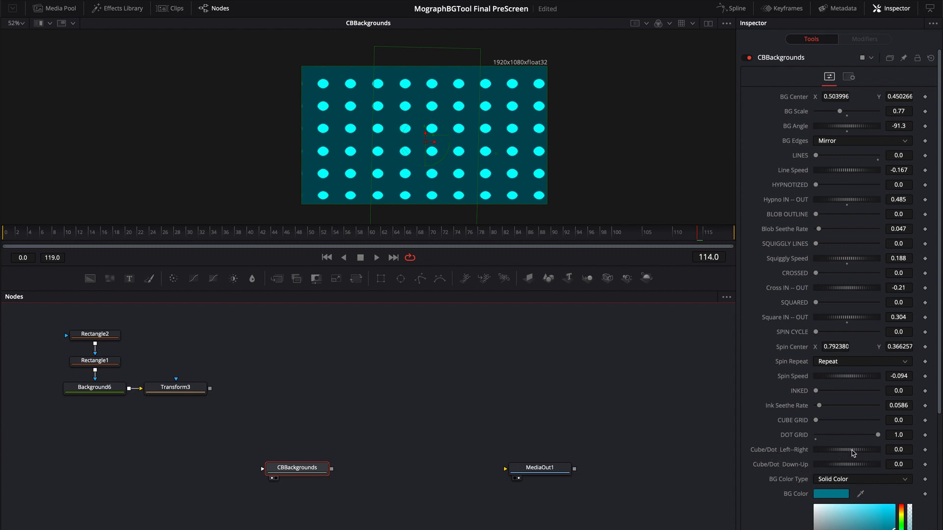
Set Cube/Dot Left-Right to -0.239 and Down-Up to -0.138, and preview the moving dots in playback.
{"action": "left_click_drag", "start_coordinate": [853, 452], "coordinate": [818, 469]}
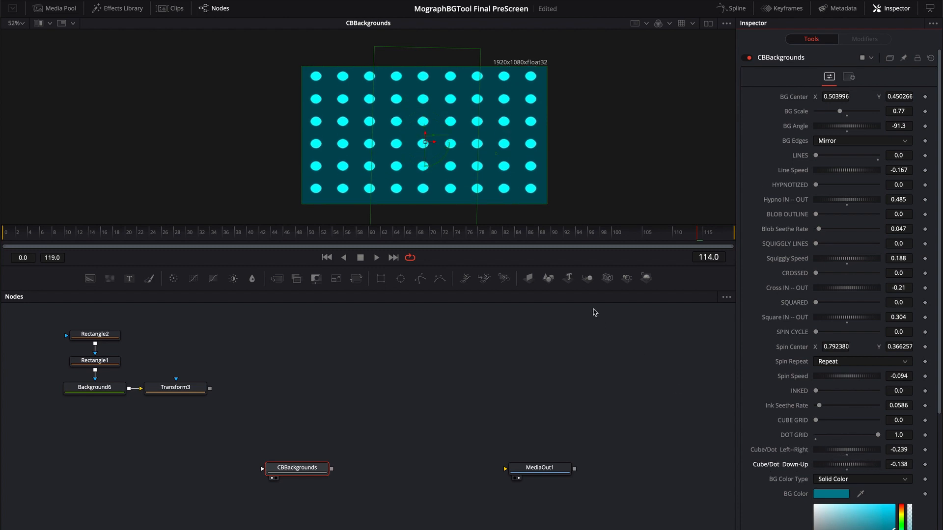
{"action": "key", "text": "space"}
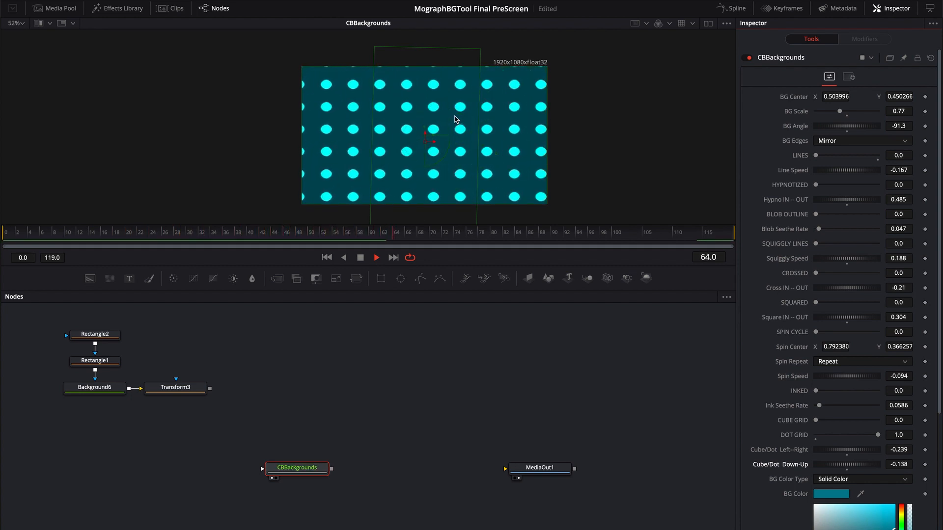
{"action": "key", "text": "space"}
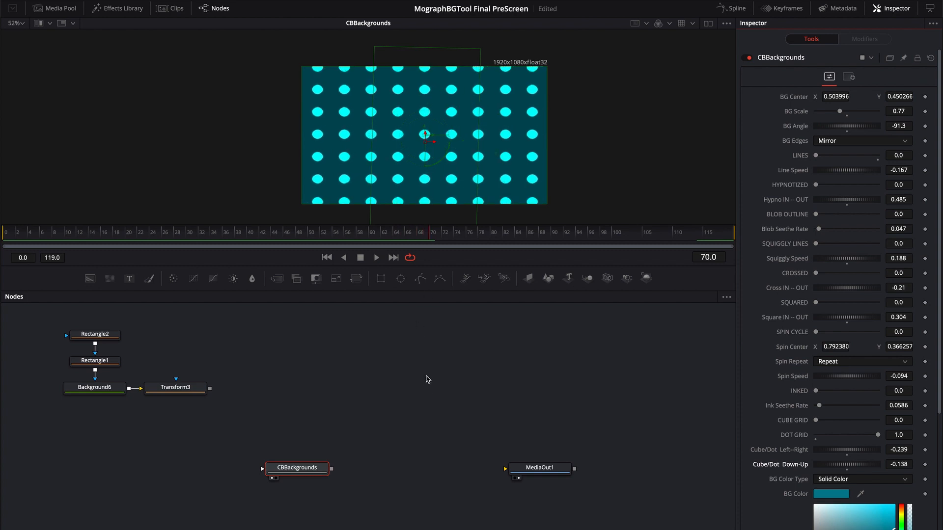
{"action": "left_click", "coordinate": [428, 379]}
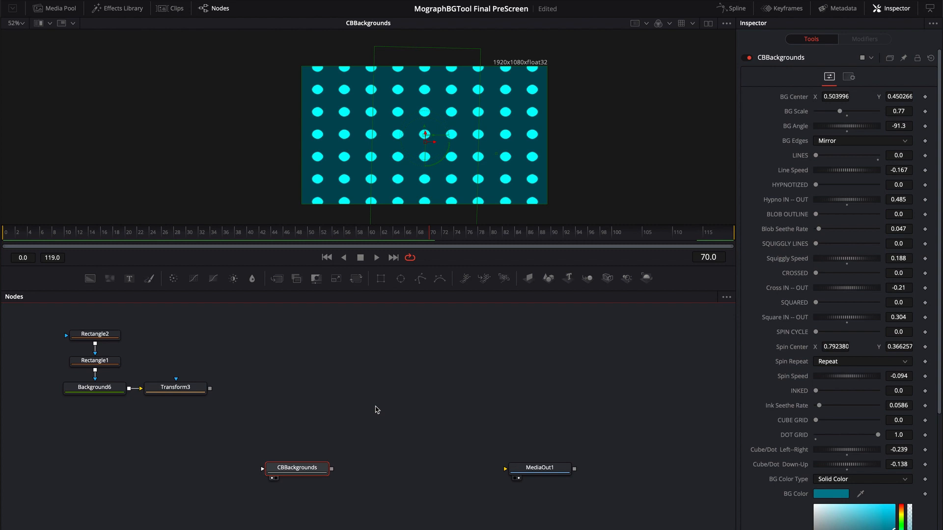
Set the BG Color Type to Gradient, try shifting the black gradient stop and return it to 0.0.
{"action": "scroll", "coordinate": [769, 405], "scroll_direction": "down", "scroll_amount": 5}
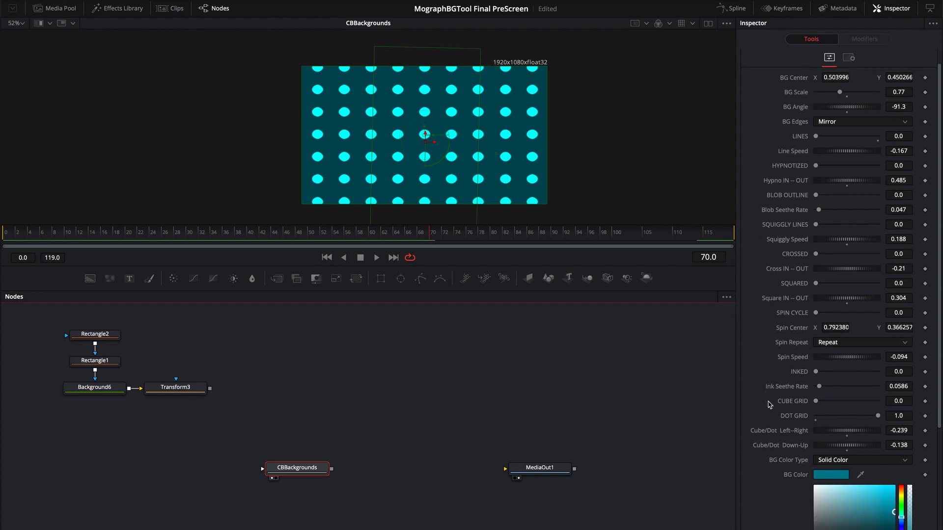
{"action": "left_click", "coordinate": [868, 313]}
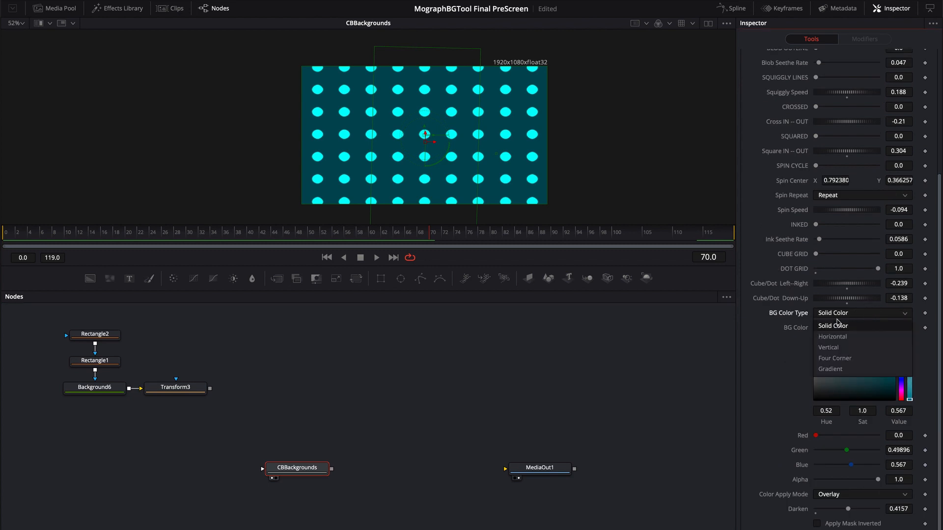
{"action": "left_click", "coordinate": [829, 369]}
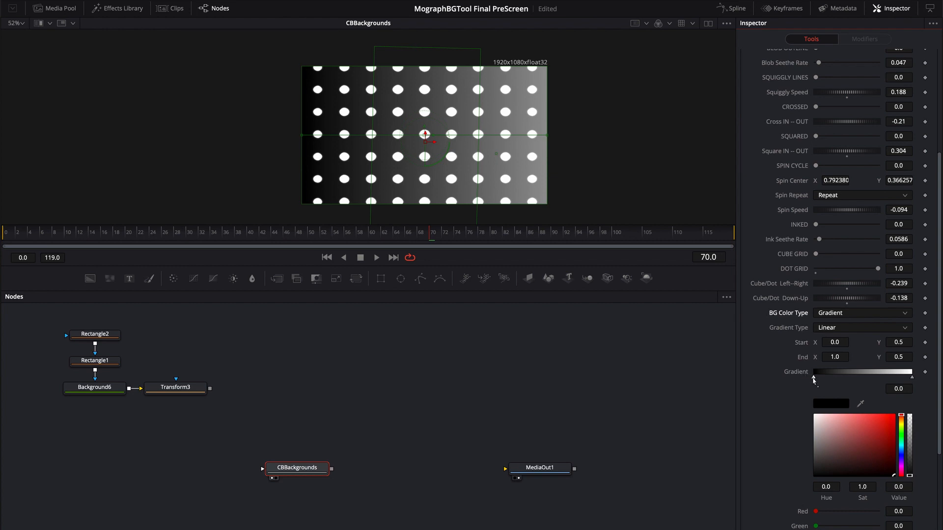
{"action": "left_click_drag", "start_coordinate": [813, 377], "coordinate": [890, 377]}
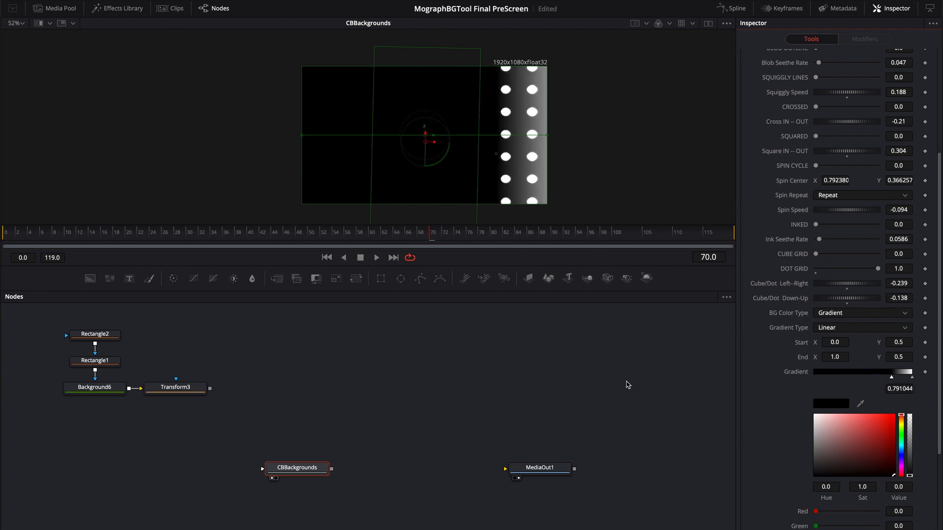
{"action": "left_click_drag", "start_coordinate": [892, 380], "coordinate": [805, 388]}
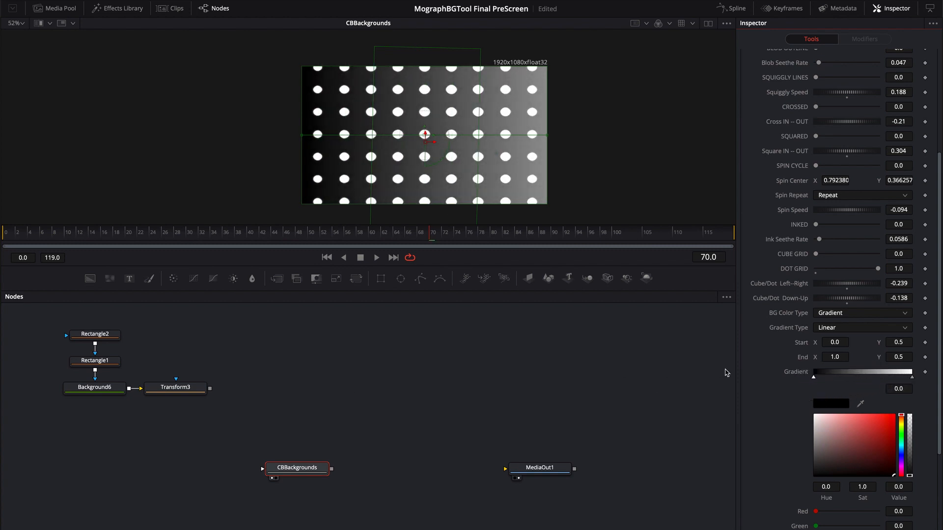
Set the Gradient Type to Radial and move its start point to the frame's center at 0.495504, 0.478685.
{"action": "left_click", "coordinate": [831, 331]}
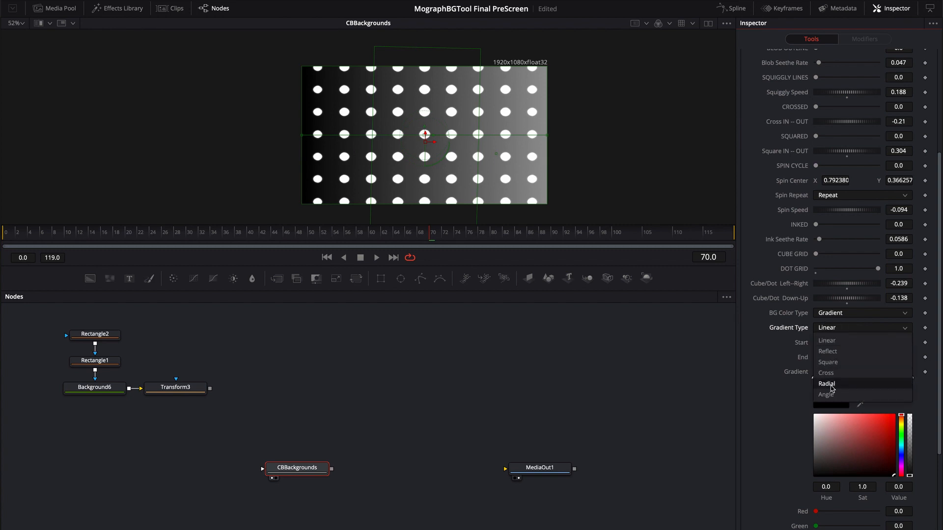
{"action": "left_click", "coordinate": [826, 384]}
{"action": "left_click_drag", "start_coordinate": [309, 137], "coordinate": [424, 140]}
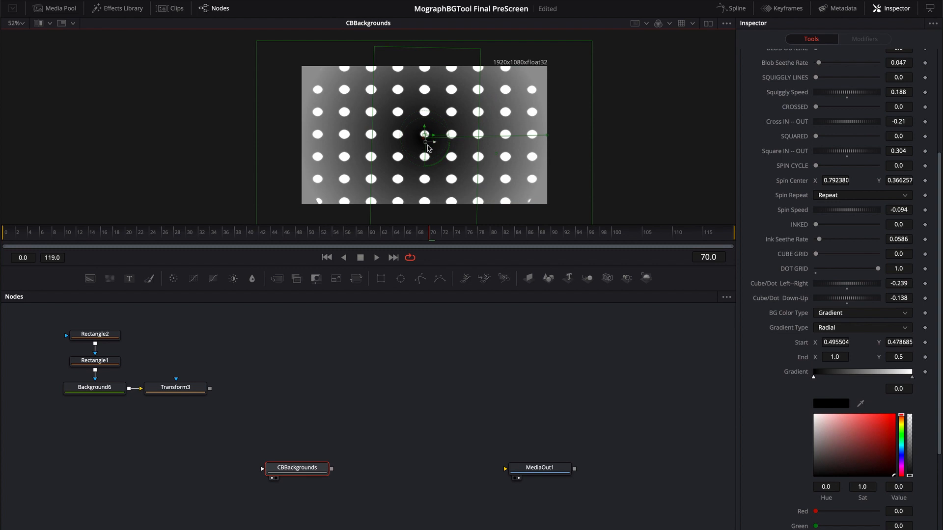
{"action": "key", "text": "ctrl+s"}
{"action": "scroll", "coordinate": [764, 385], "scroll_direction": "down", "scroll_amount": 1}
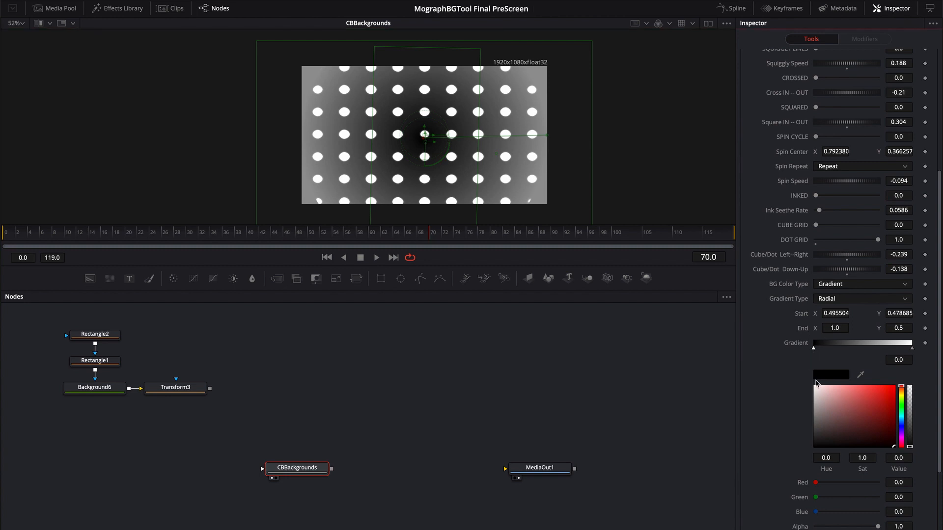
Color the radial gradient bright green at its start stop and dark green (hue 0.248, sat 1.0, value 0.268) at its end stop.
{"action": "left_click_drag", "start_coordinate": [901, 393], "coordinate": [895, 431]}
{"action": "left_click", "coordinate": [912, 348]}
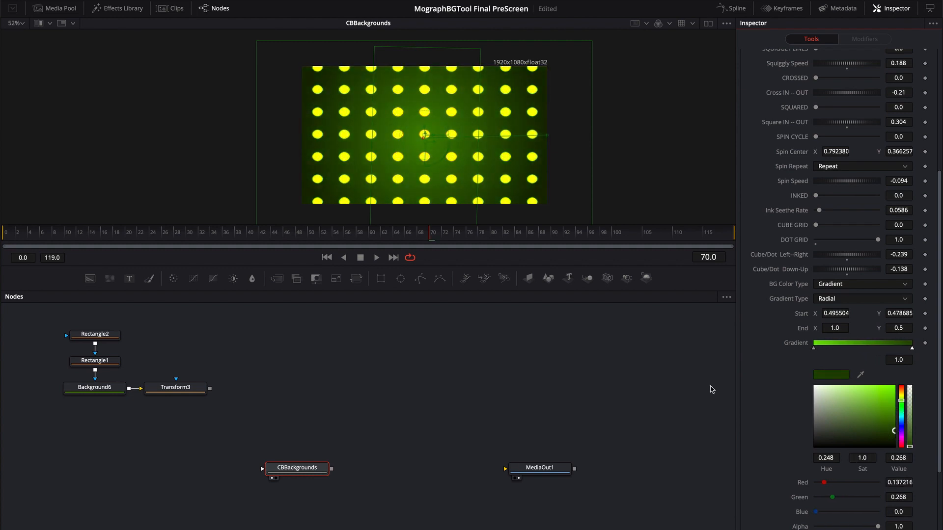
{"action": "left_click", "coordinate": [602, 409]}
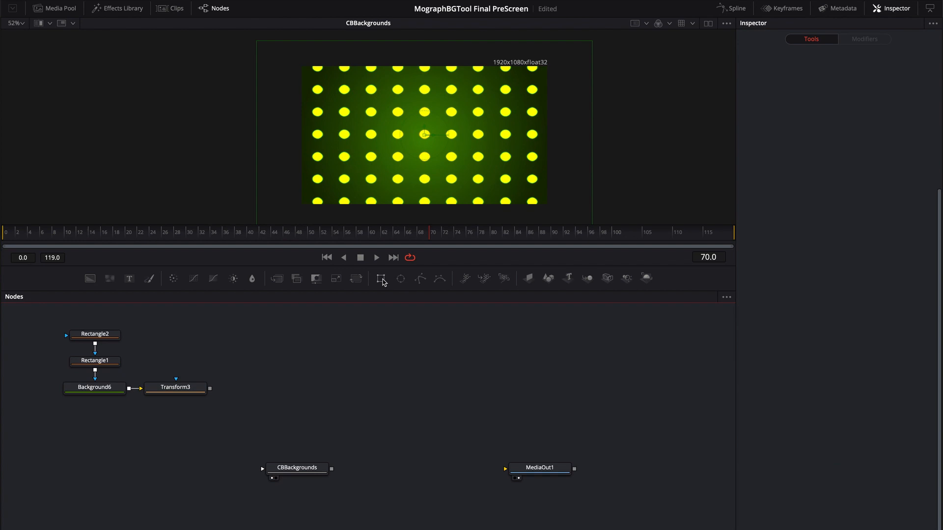
Mask CBBackgrounds with a new Rectangle about 1.087 wide and 0.337 high, and preview the dot band in playback.
{"action": "left_click", "coordinate": [380, 278]}
{"action": "left_click_drag", "start_coordinate": [452, 417], "coordinate": [297, 467]}
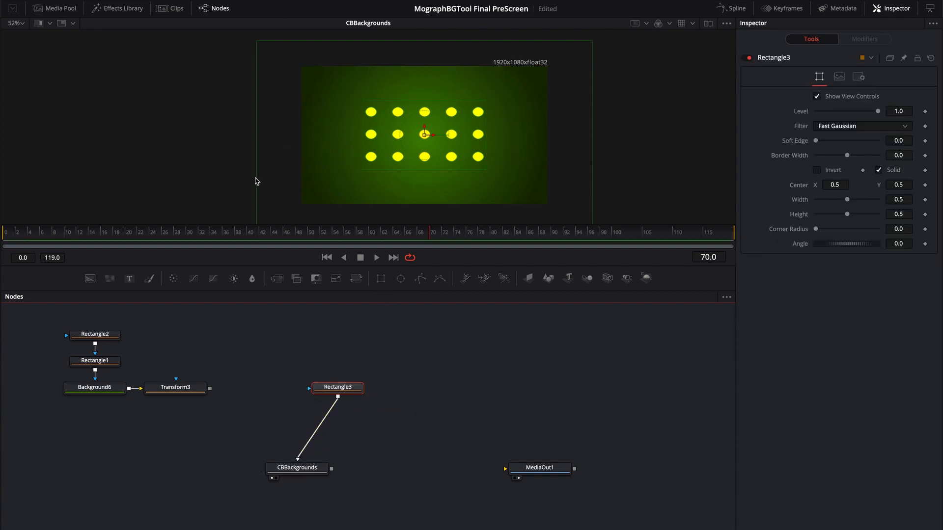
{"action": "left_click_drag", "start_coordinate": [363, 146], "coordinate": [291, 146]}
{"action": "left_click_drag", "start_coordinate": [364, 101], "coordinate": [365, 112]}
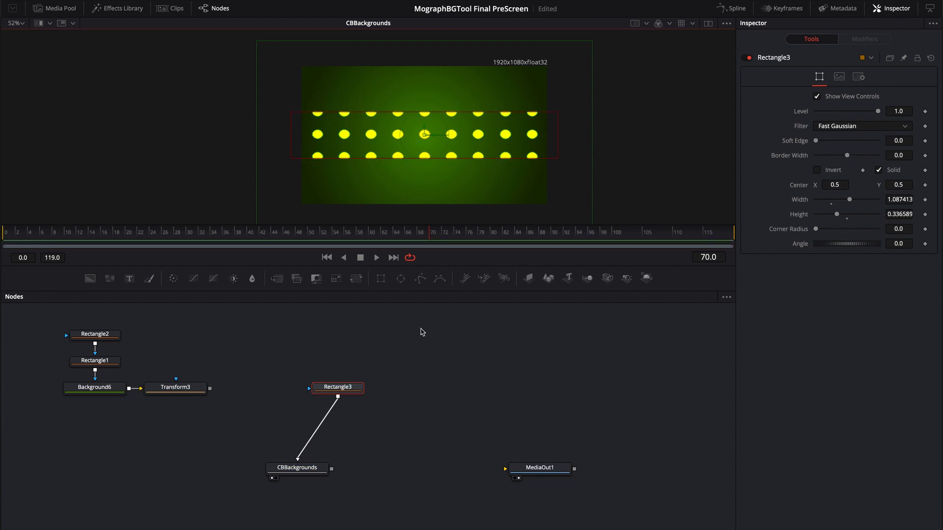
{"action": "key", "text": "space"}
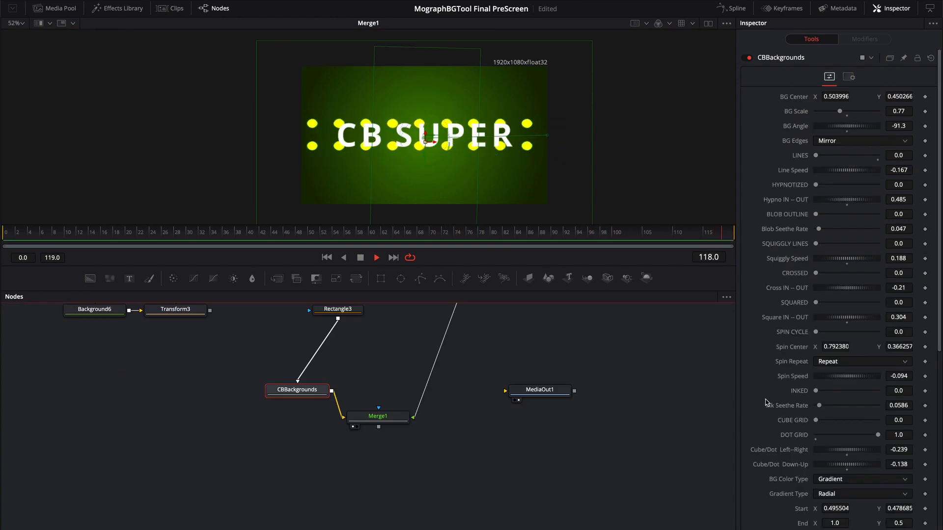
Raise the Darken amount of CBBackgrounds to deepen the green background behind the CB SUPER title.
{"action": "scroll", "coordinate": [776, 432], "scroll_direction": "down", "scroll_amount": 5}
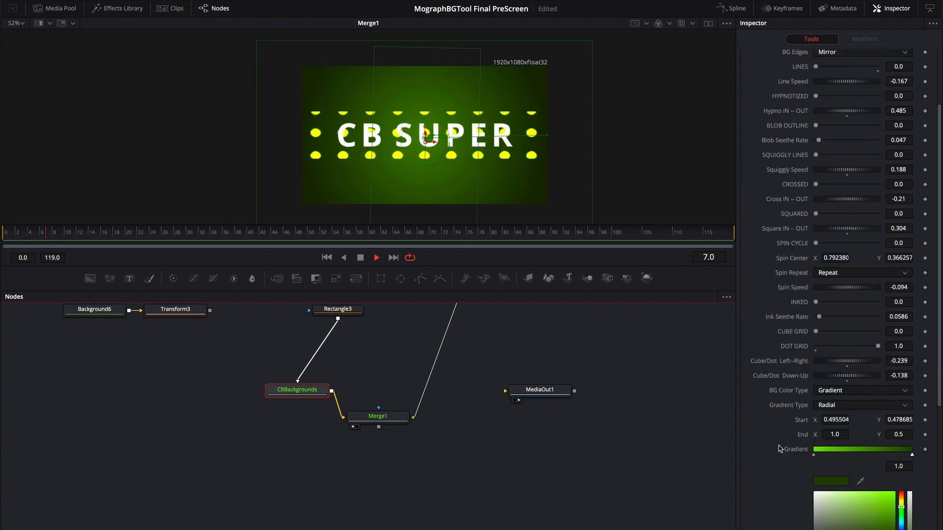
{"action": "scroll", "coordinate": [779, 448], "scroll_direction": "down", "scroll_amount": 8}
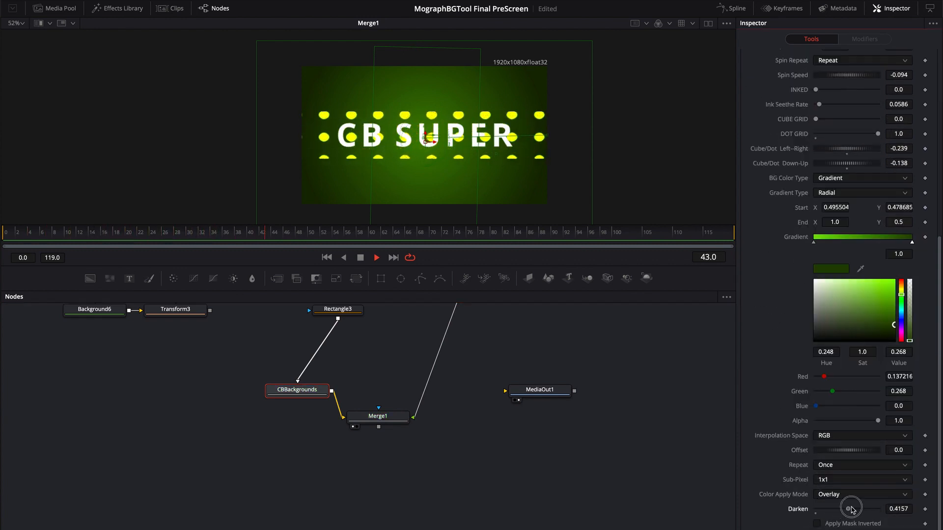
{"action": "left_click_drag", "start_coordinate": [848, 509], "coordinate": [868, 511]}
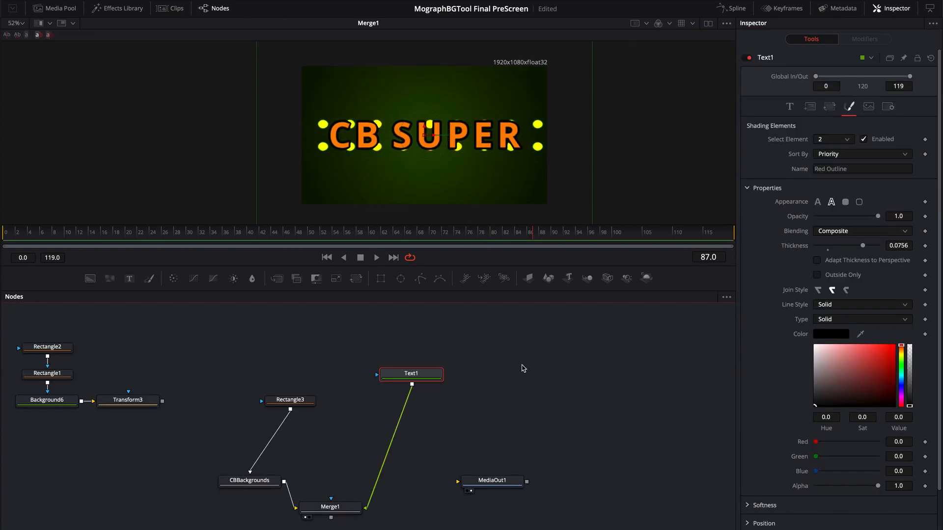
{"action": "left_click", "coordinate": [546, 382]}
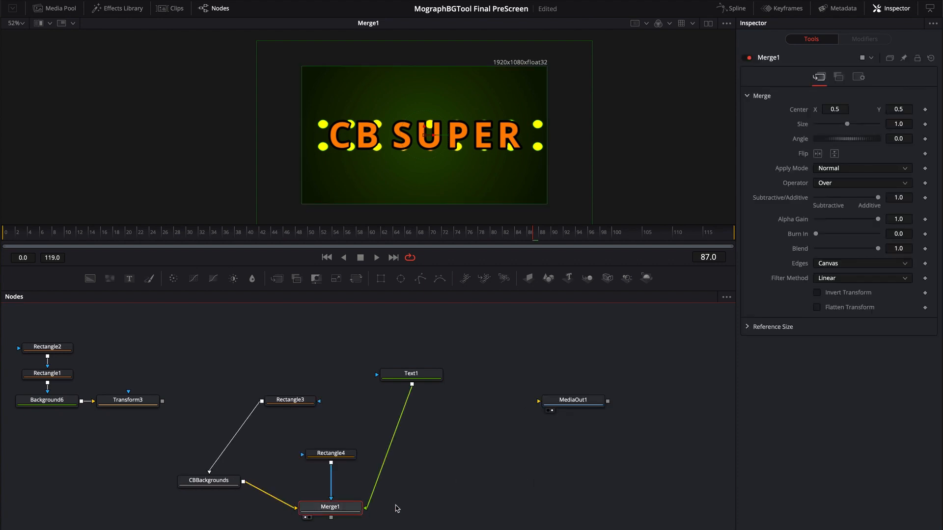
Clear the composition by deleting CBBackgrounds, the title, merge and mask nodes, and the Background6 and Transform3 group, keeping only MediaOut1.
{"action": "left_click", "coordinate": [456, 491]}
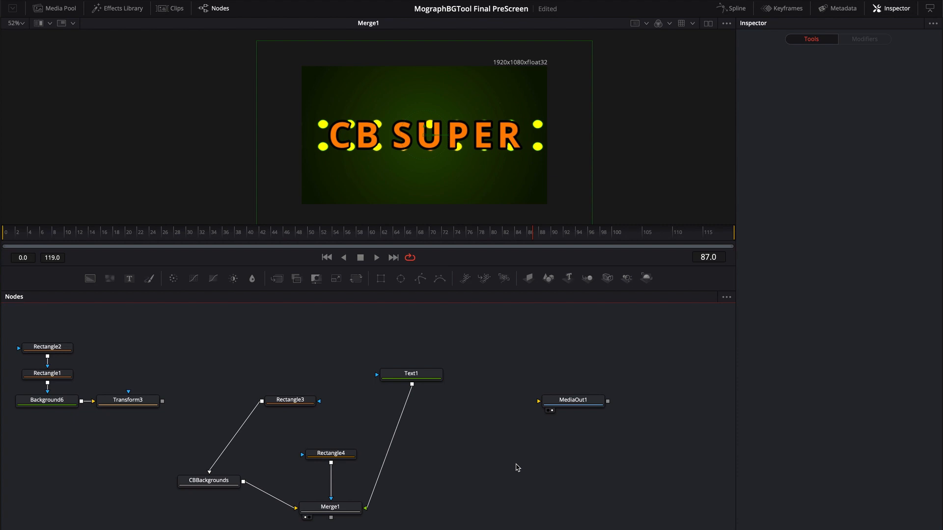
{"action": "key", "text": "Delete"}
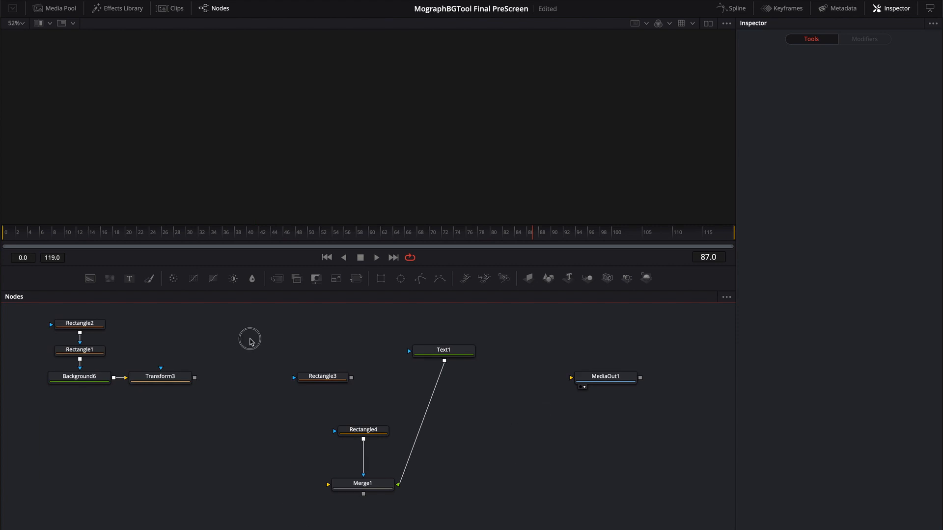
{"action": "left_click_drag", "start_coordinate": [247, 338], "coordinate": [490, 516]}
{"action": "key", "text": "Delete"}
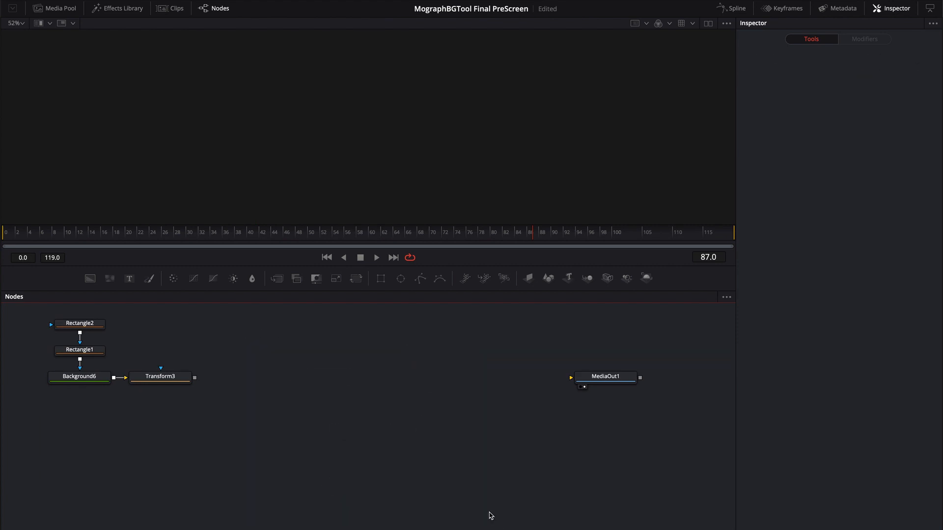
{"action": "left_click_drag", "start_coordinate": [26, 313], "coordinate": [239, 430]}
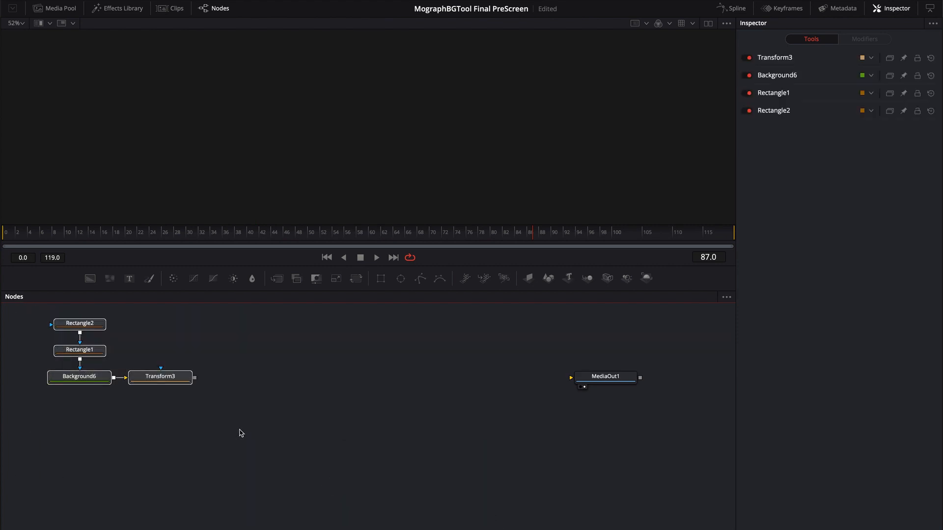
{"action": "key", "text": "Delete"}
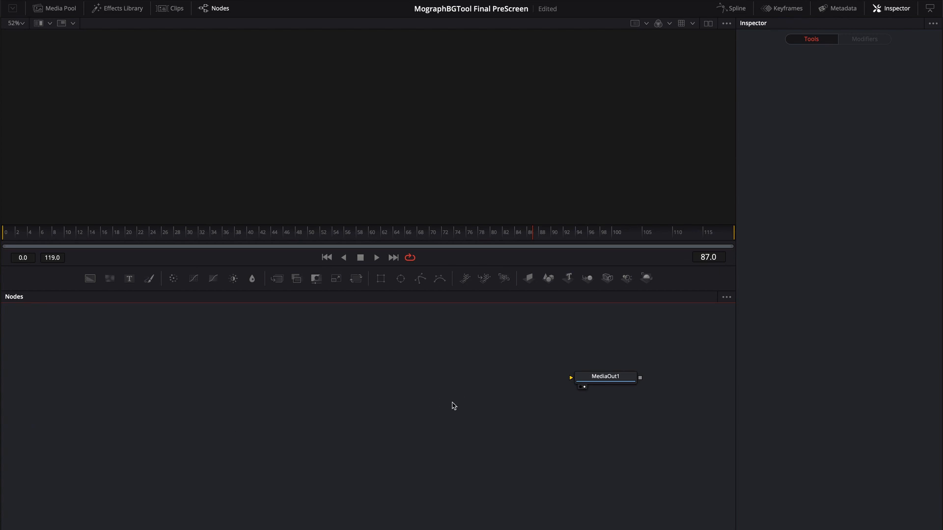
{"action": "left_click_drag", "start_coordinate": [447, 407], "coordinate": [439, 475]}
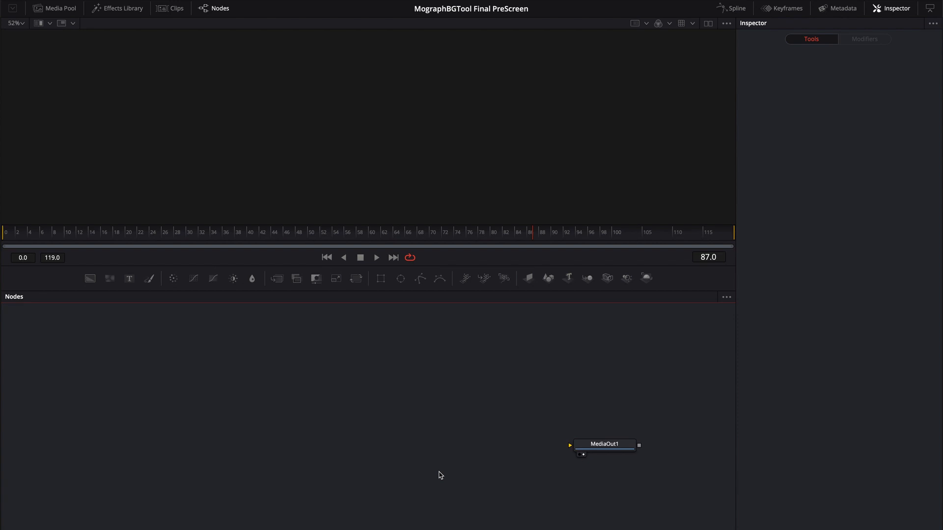
Go to the Edit page, move the playhead to 00:00:02:16 over the first Fusion composition, and open it in Fusion.
{"action": "key", "text": "shift+4"}
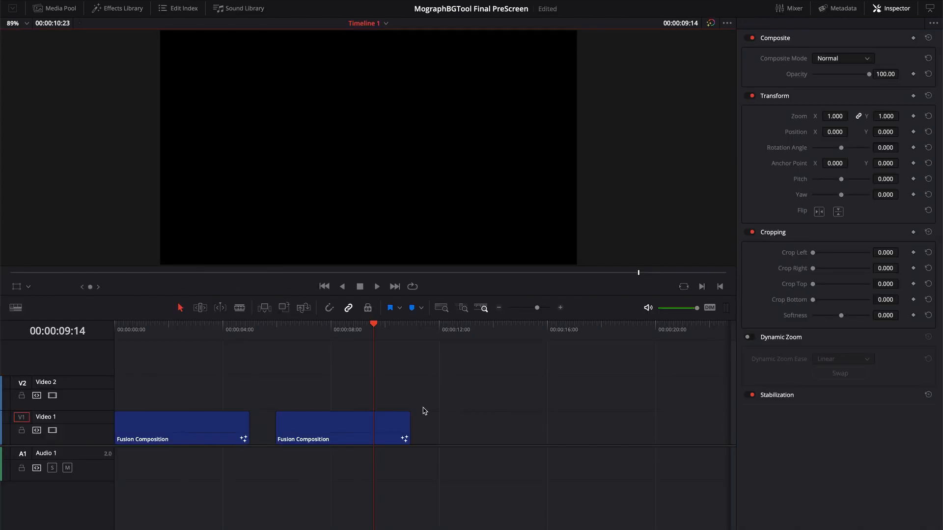
{"action": "left_click_drag", "start_coordinate": [373, 322], "coordinate": [187, 327]}
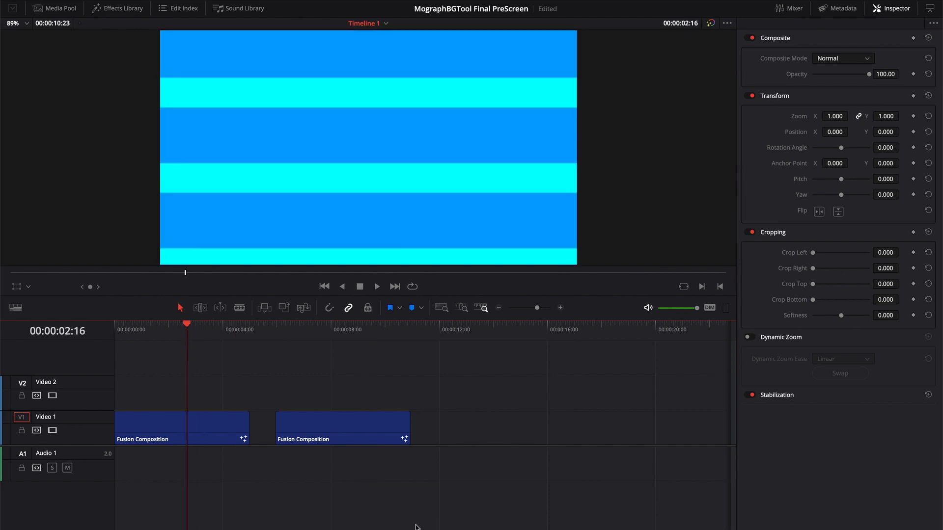
{"action": "key", "text": "shift+5"}
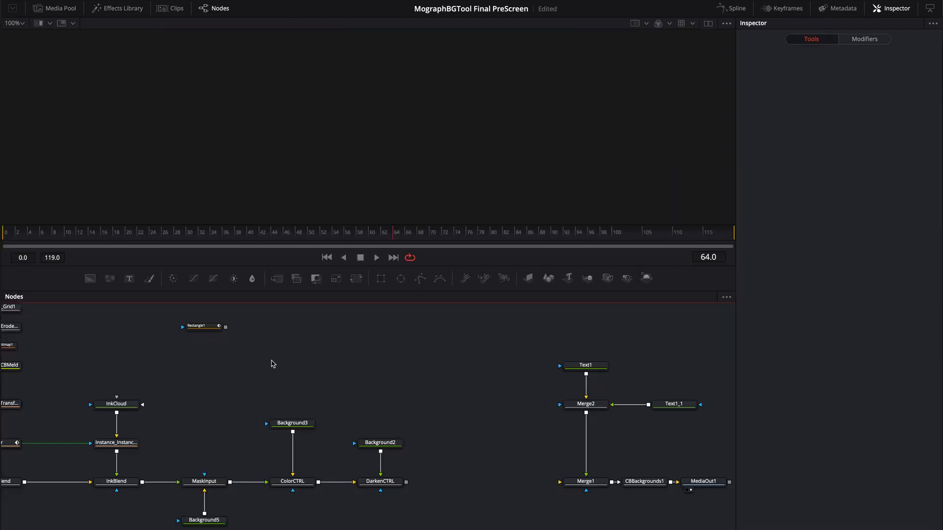
Find the cube grid's node chain and view the output of Background4, followed by Grid1.
{"action": "left_click_drag", "start_coordinate": [269, 362], "coordinate": [467, 383]}
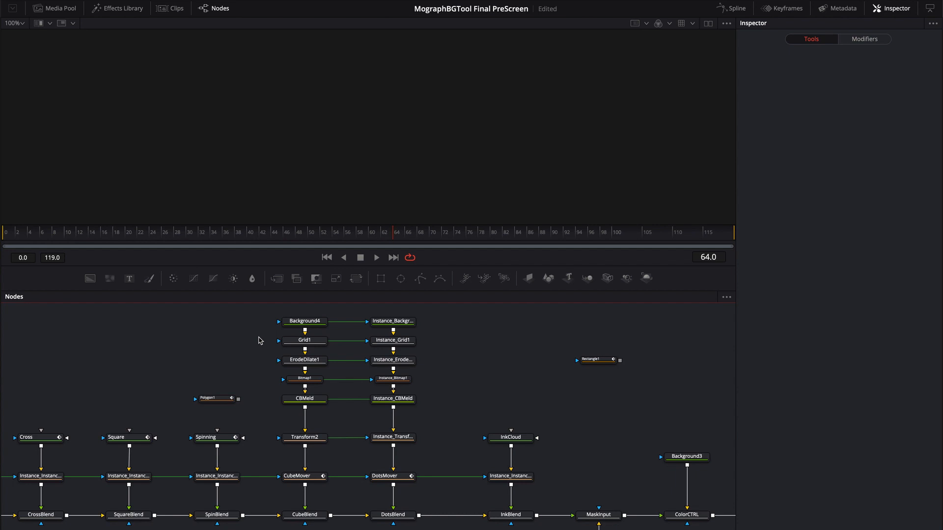
{"action": "left_click", "coordinate": [438, 353]}
{"action": "left_click_drag", "start_coordinate": [304, 323], "coordinate": [342, 173]}
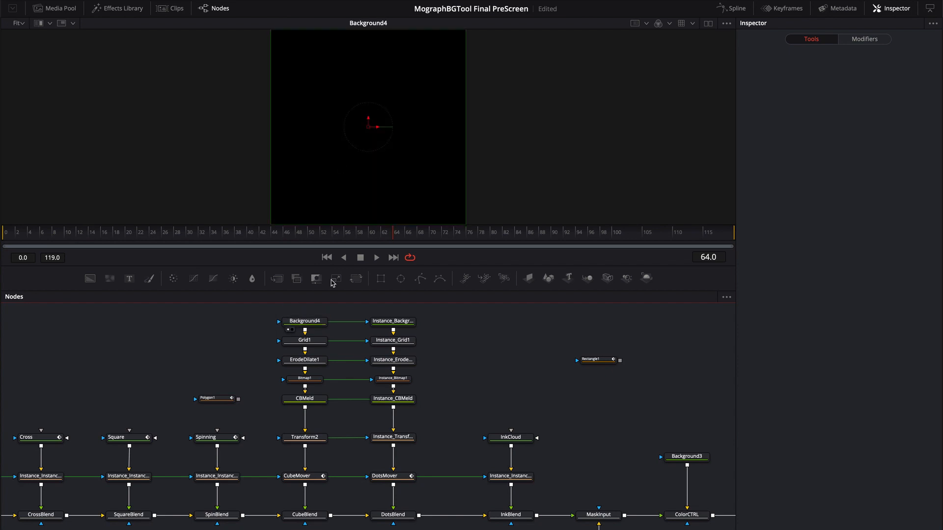
{"action": "left_click_drag", "start_coordinate": [319, 343], "coordinate": [331, 153]}
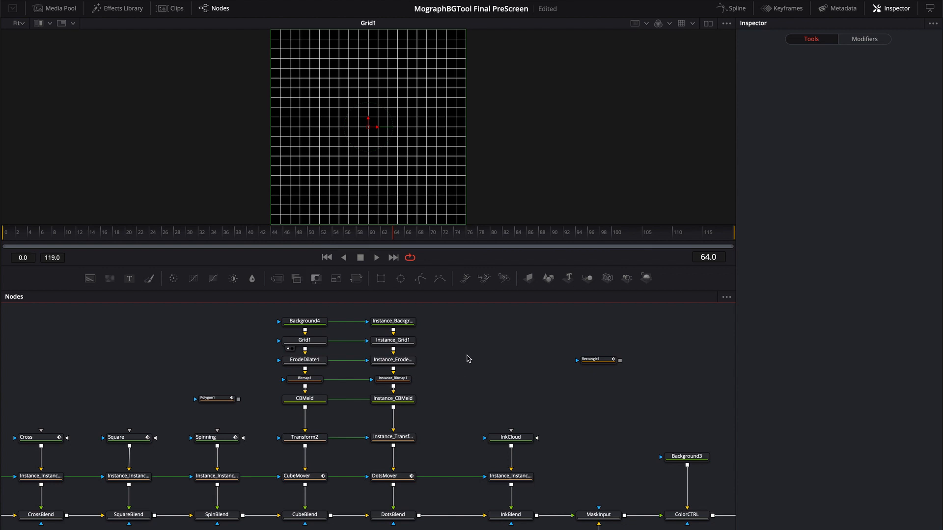
Search the Select Tool list for "grid" and close it without adding a tool.
{"action": "key", "text": "shift+space"}
{"action": "type", "text": "xf"}
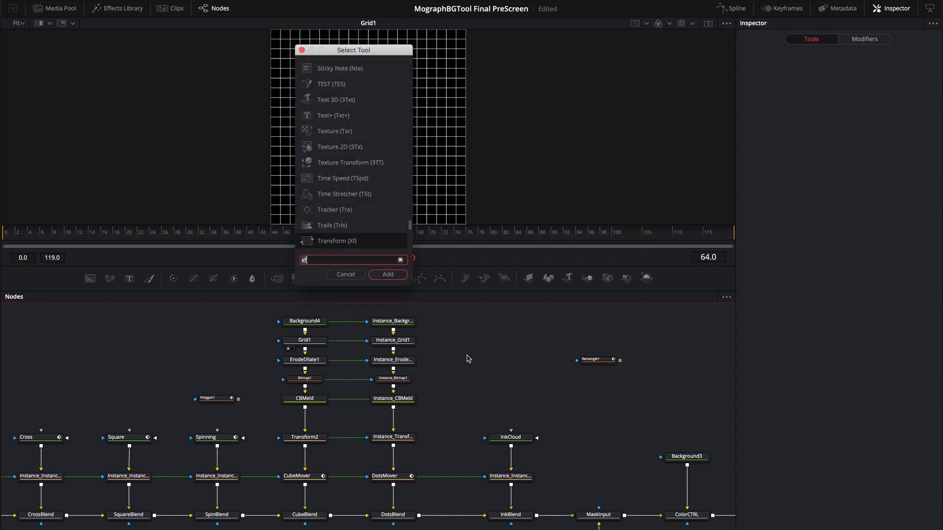
{"action": "key", "text": "BackSpace"}
{"action": "key", "text": "BackSpace"}
{"action": "type", "text": "grid"}
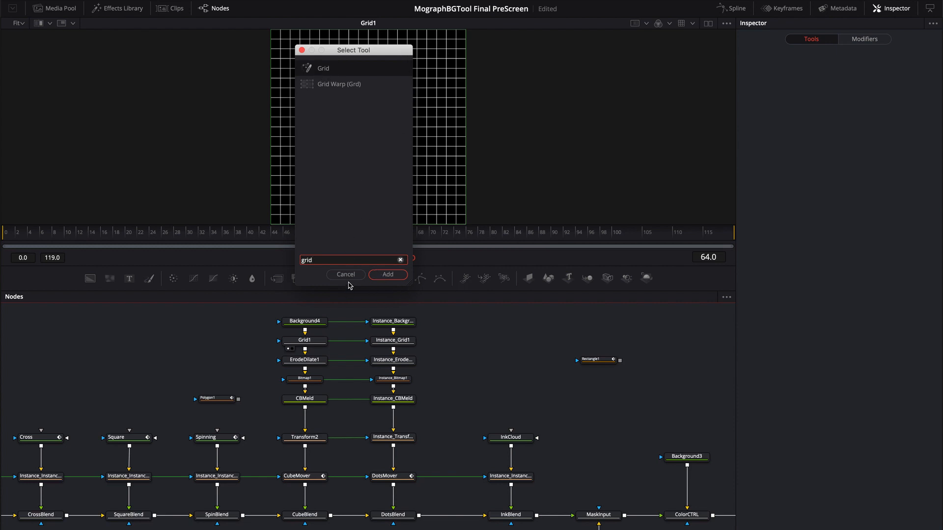
{"action": "left_click", "coordinate": [346, 275]}
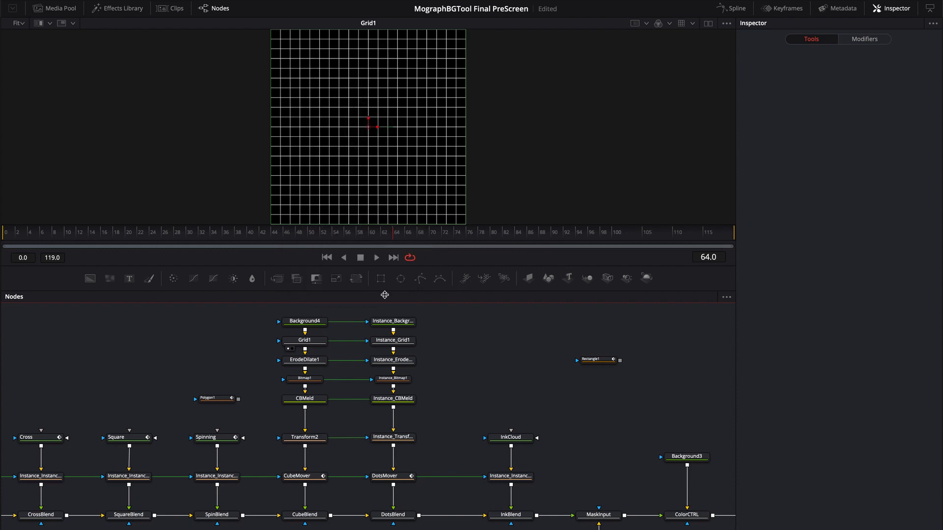
View the ErodeDilate1 output and examine its thickened grid lines up close.
{"action": "left_click", "coordinate": [506, 375]}
{"action": "left_click_drag", "start_coordinate": [304, 365], "coordinate": [349, 182]}
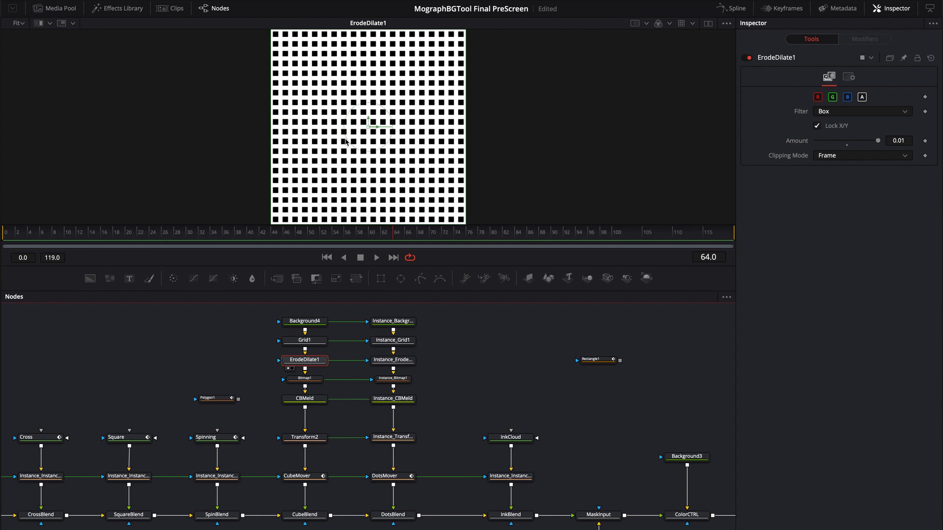
{"action": "left_click", "coordinate": [510, 367]}
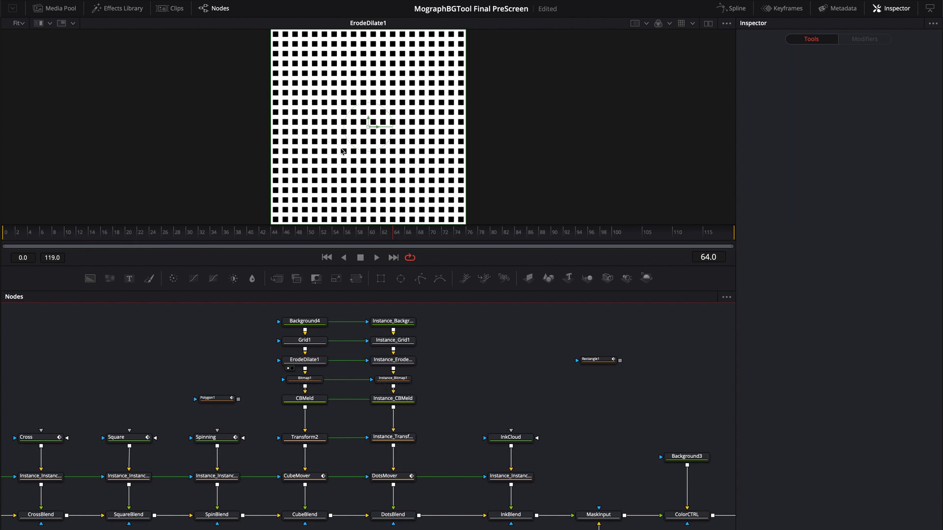
{"action": "scroll", "coordinate": [348, 163], "scroll_direction": "up", "scroll_amount": 5}
{"action": "scroll", "coordinate": [343, 133], "scroll_direction": "down", "scroll_amount": 5}
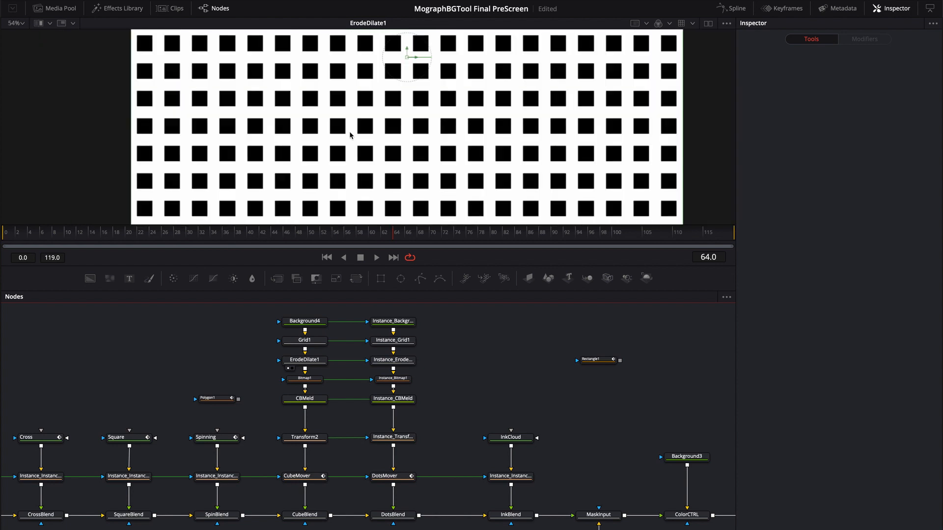
{"action": "scroll", "coordinate": [351, 143], "scroll_direction": "down", "scroll_amount": 1}
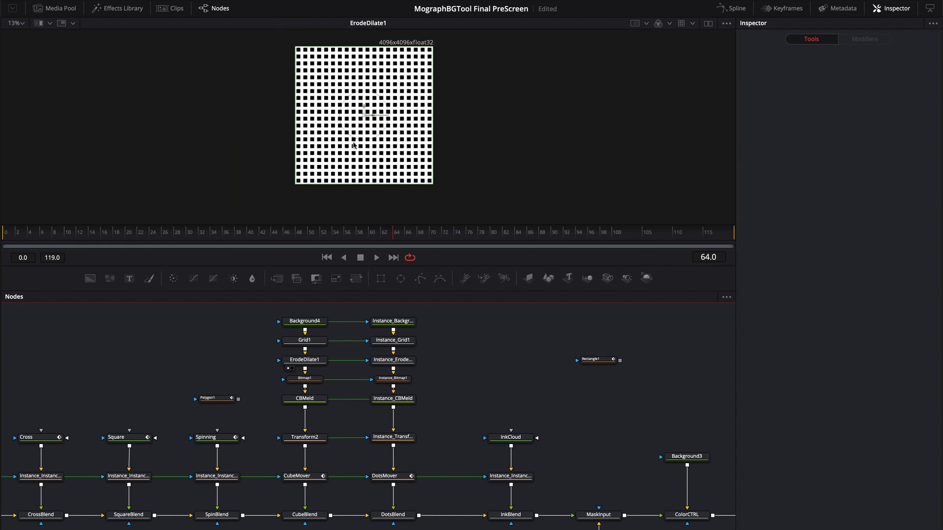
Select the Bitmap1 node below ErodeDilate1 and view its mask output.
{"action": "mouse_move", "coordinate": [305, 399]}
{"action": "left_click", "coordinate": [305, 400]}
{"action": "left_click_drag", "start_coordinate": [308, 381], "coordinate": [309, 380]}
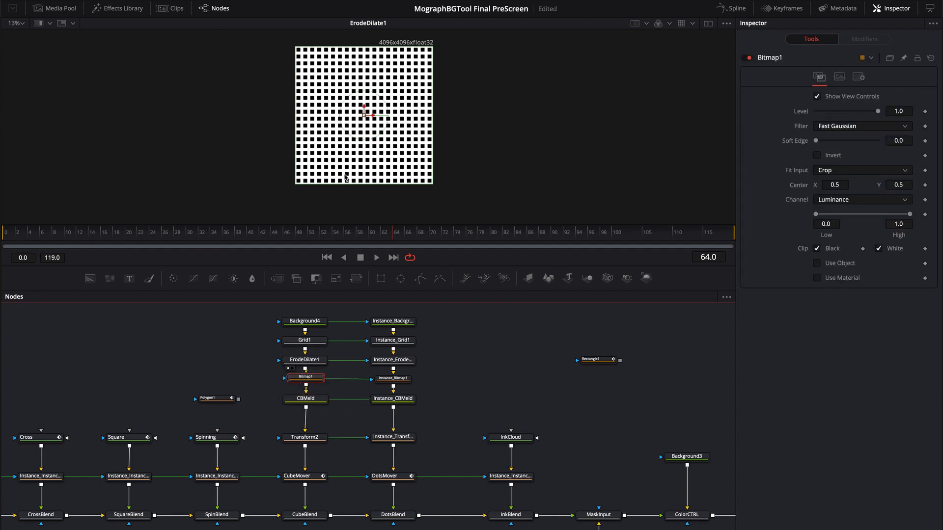
{"action": "mouse_move", "coordinate": [313, 379]}
{"action": "left_click_drag", "start_coordinate": [311, 376], "coordinate": [345, 165]}
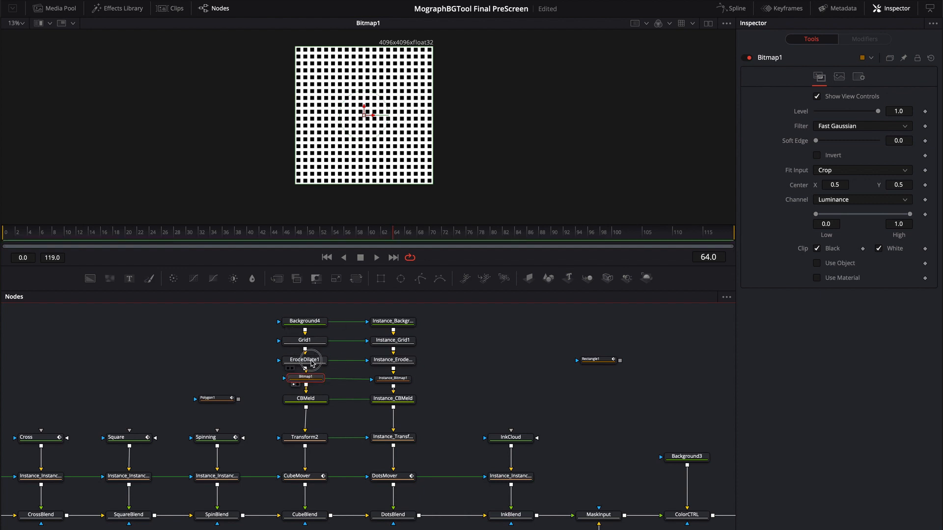
View ErodeDilate1 again, check its alpha channel, and return the viewer to full color.
{"action": "left_click_drag", "start_coordinate": [312, 361], "coordinate": [365, 157]}
{"action": "left_click", "coordinate": [658, 24]}
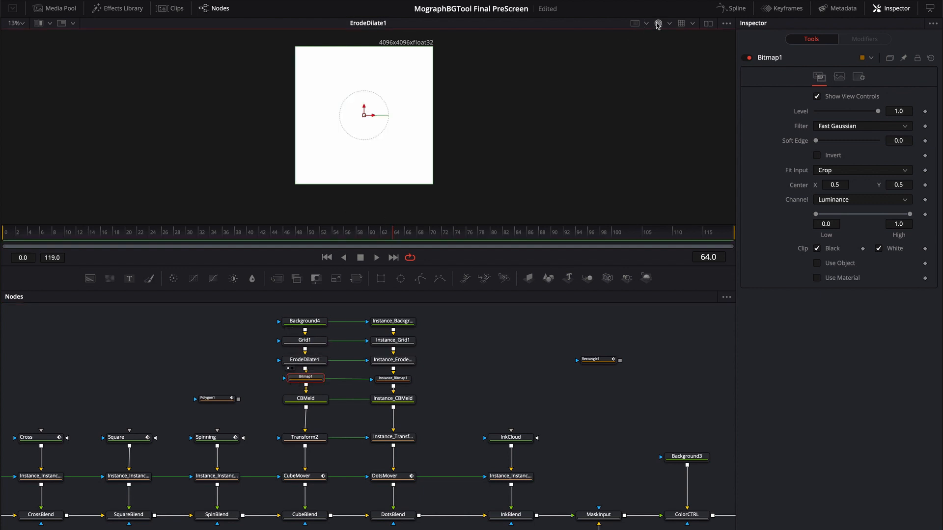
{"action": "left_click", "coordinate": [657, 24]}
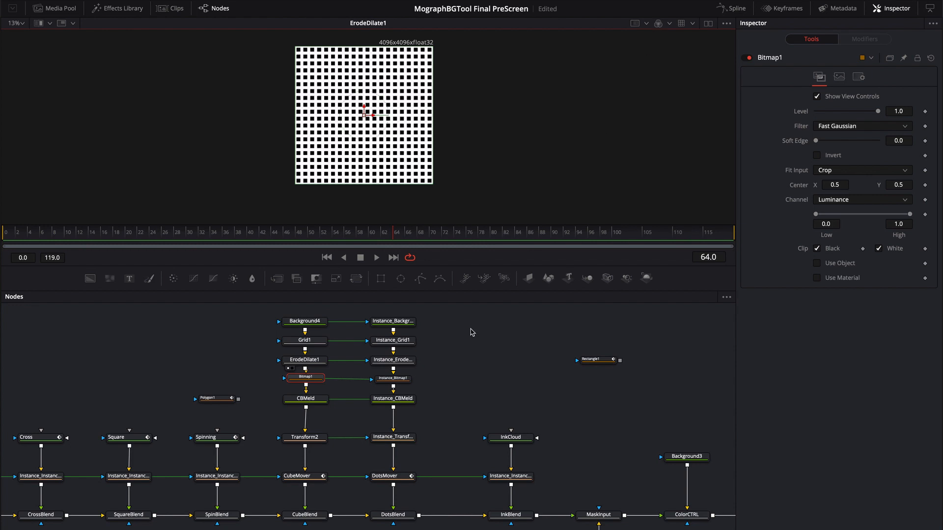
View the Bitmap1 mask once more, followed by the CBMeld node it feeds.
{"action": "left_click_drag", "start_coordinate": [312, 378], "coordinate": [347, 181]}
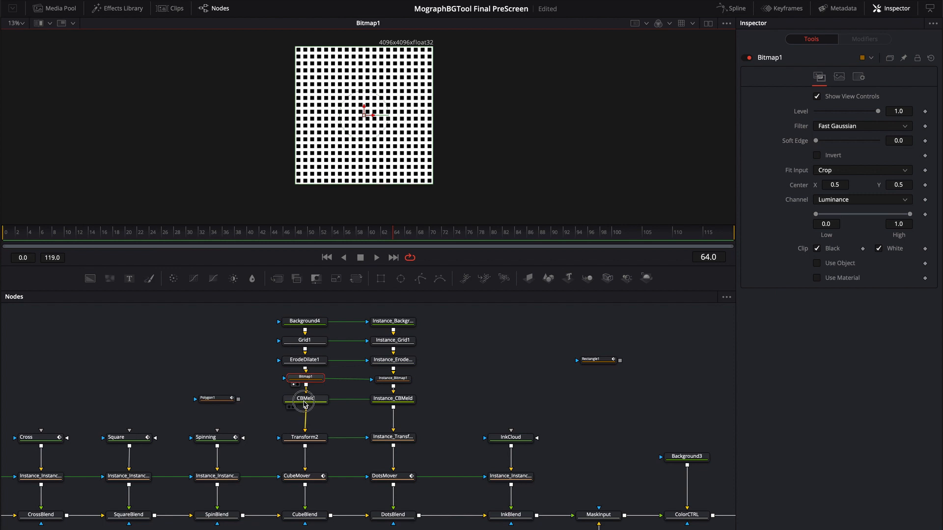
{"action": "left_click", "coordinate": [289, 407]}
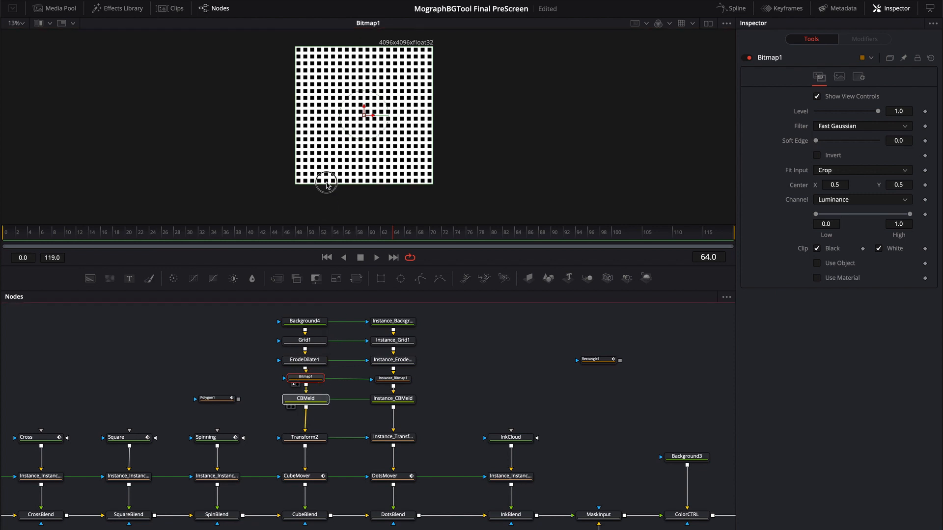
{"action": "left_click", "coordinate": [457, 381]}
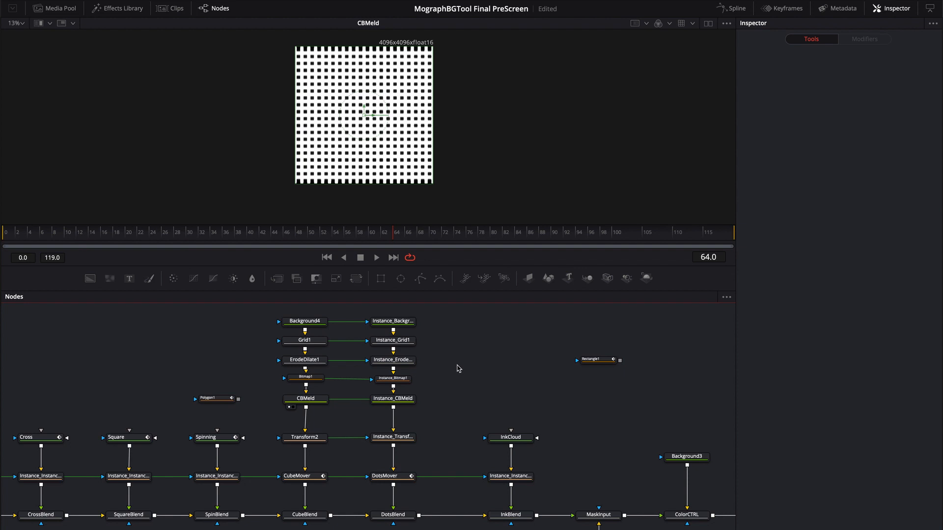
Save the project, view the Instance_CBMeld node, and examine its dot grid up close.
{"action": "key", "text": "ctrl+s"}
{"action": "left_click_drag", "start_coordinate": [383, 402], "coordinate": [400, 188]}
{"action": "key", "text": "1"}
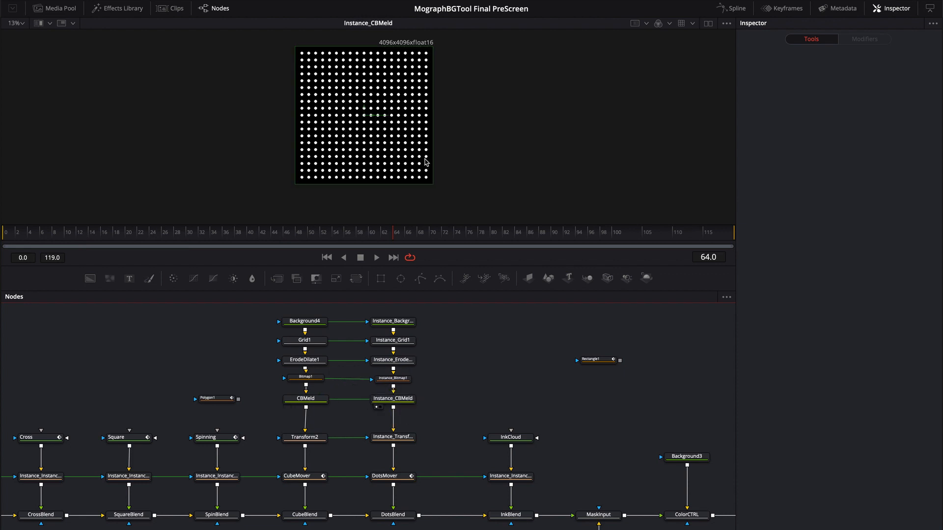
{"action": "scroll", "coordinate": [397, 150], "scroll_direction": "up", "scroll_amount": 5}
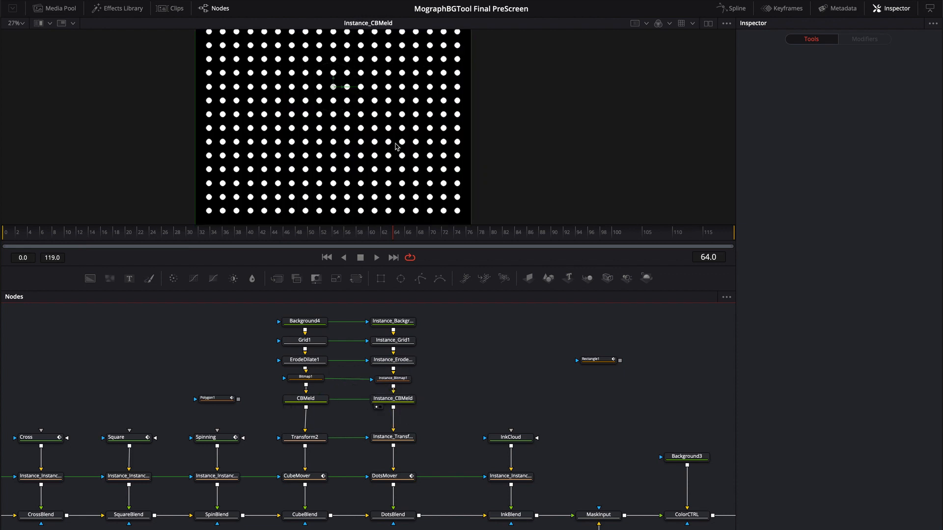
{"action": "scroll", "coordinate": [370, 150], "scroll_direction": "down", "scroll_amount": 4}
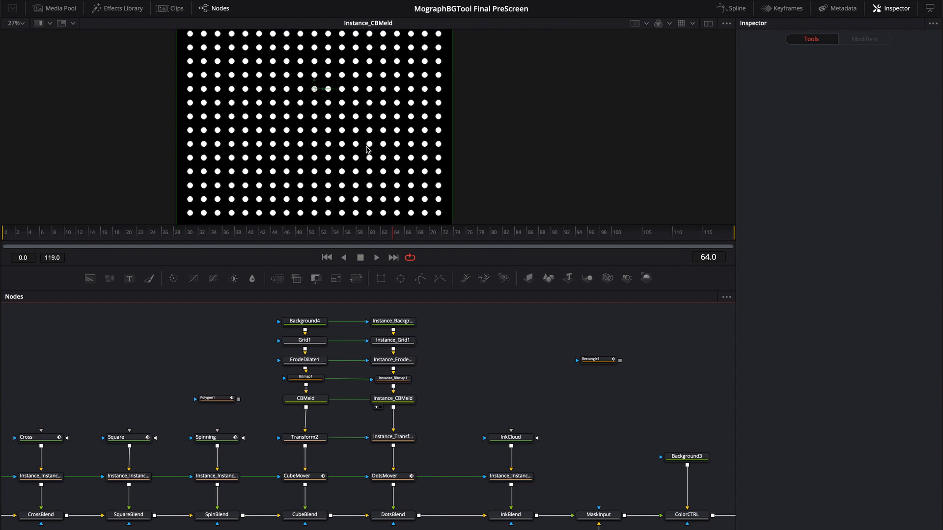
{"action": "left_click_drag", "start_coordinate": [469, 163], "coordinate": [467, 179]}
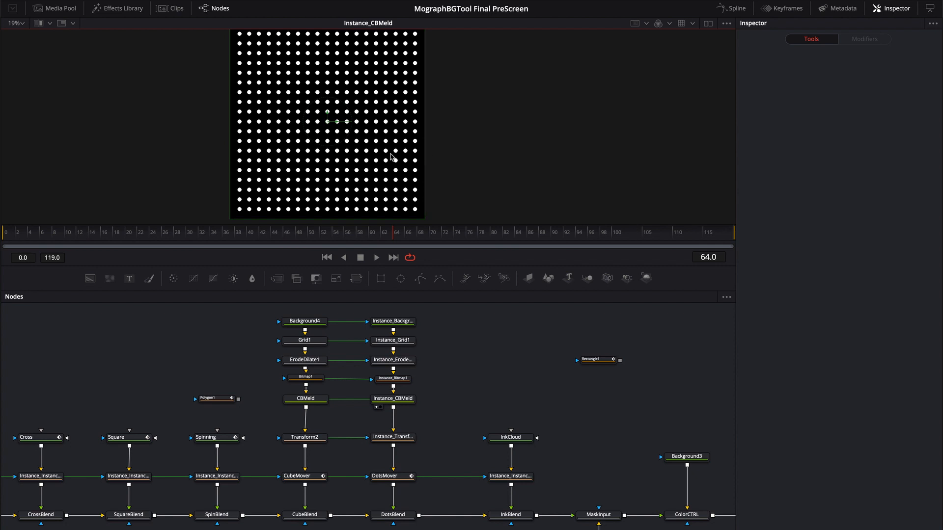
{"action": "scroll", "coordinate": [390, 154], "scroll_direction": "down", "scroll_amount": 2}
{"action": "scroll", "coordinate": [391, 154], "scroll_direction": "up", "scroll_amount": 2}
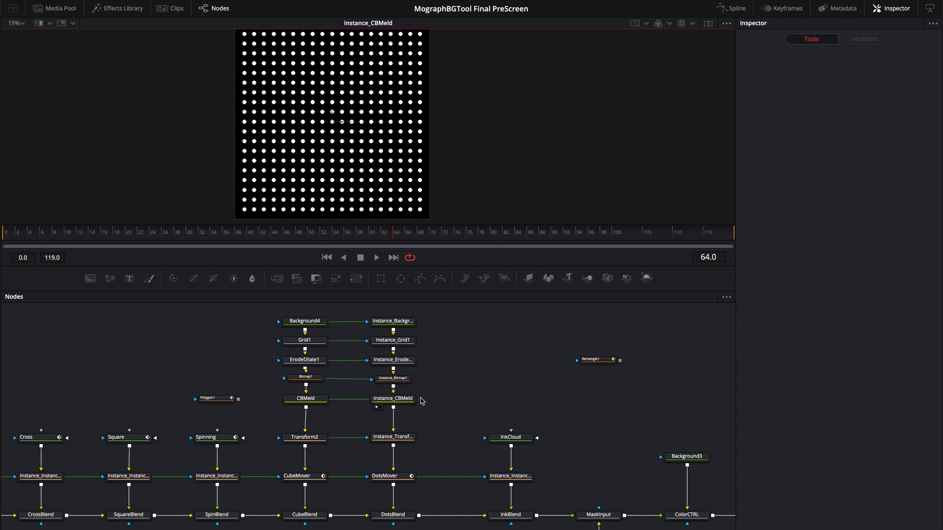
View the CBMeld node and examine the edges of its individual cubes up close.
{"action": "left_click_drag", "start_coordinate": [305, 398], "coordinate": [340, 203]}
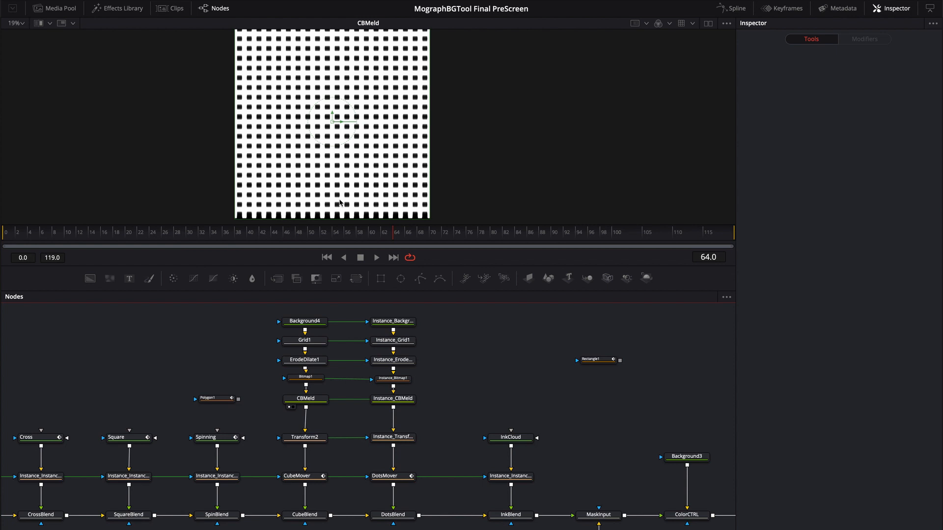
{"action": "scroll", "coordinate": [314, 156], "scroll_direction": "up", "scroll_amount": 10}
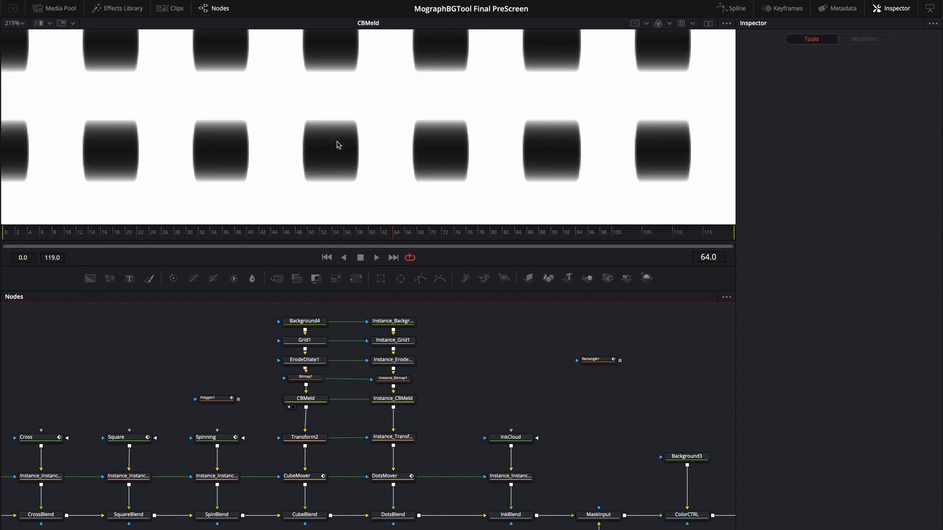
{"action": "scroll", "coordinate": [338, 147], "scroll_direction": "down", "scroll_amount": 10}
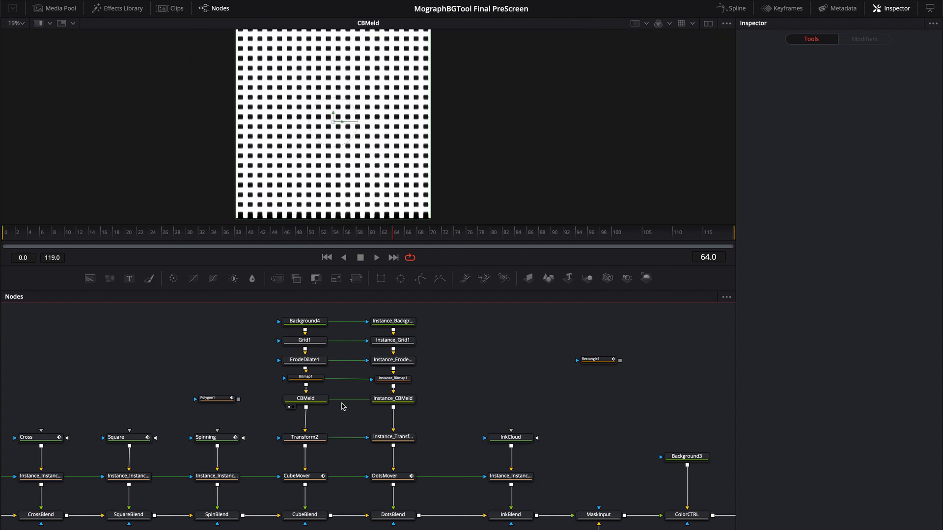
View the Transform2 output, followed by the CubeMover node below it.
{"action": "left_click_drag", "start_coordinate": [315, 441], "coordinate": [328, 222]}
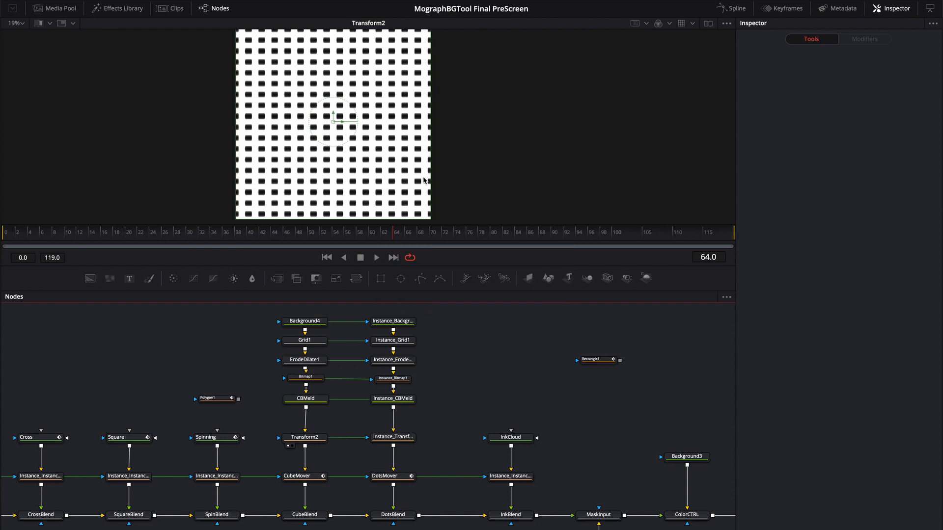
{"action": "left_click_drag", "start_coordinate": [495, 157], "coordinate": [465, 186]}
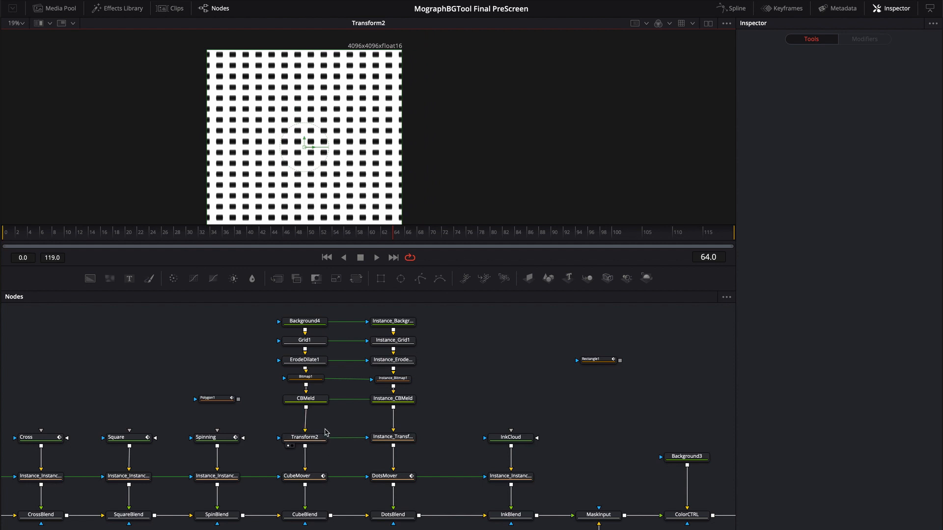
{"action": "left_click", "coordinate": [299, 476]}
{"action": "key", "text": "1"}
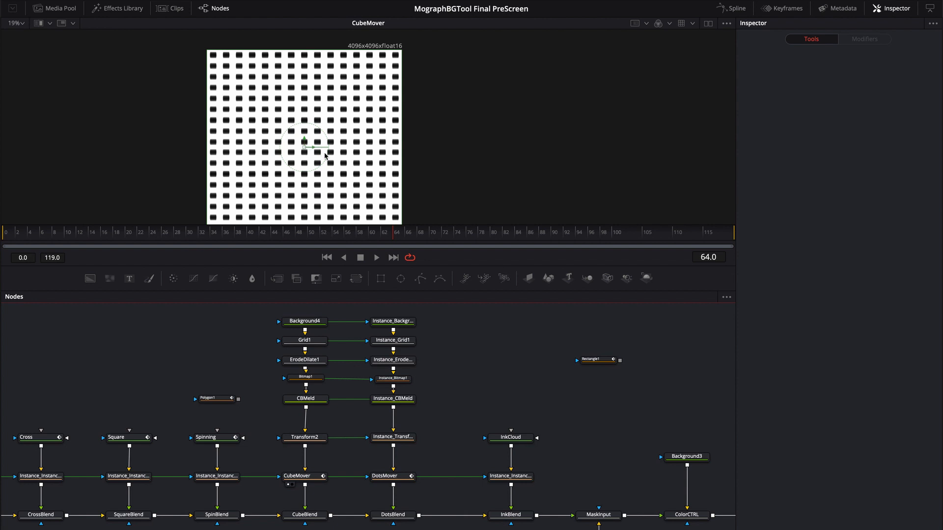
Select CubeMover and inspect the X and Y point expressions of the modifier driving its Center.
{"action": "left_click", "coordinate": [304, 514]}
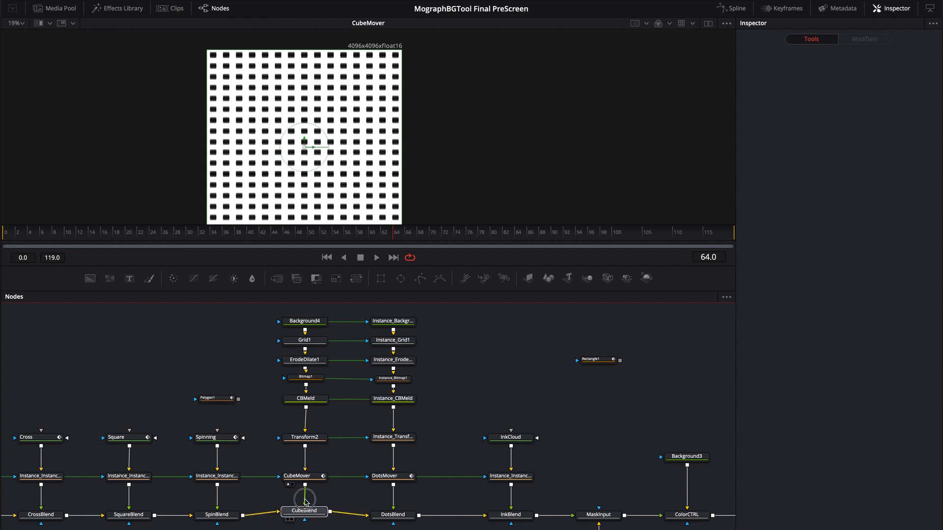
{"action": "mouse_move", "coordinate": [304, 518]}
{"action": "left_mouse_down"}
{"action": "mouse_move", "coordinate": [337, 445]}
{"action": "mouse_move", "coordinate": [303, 513]}
{"action": "left_mouse_up"}
{"action": "left_click", "coordinate": [299, 476]}
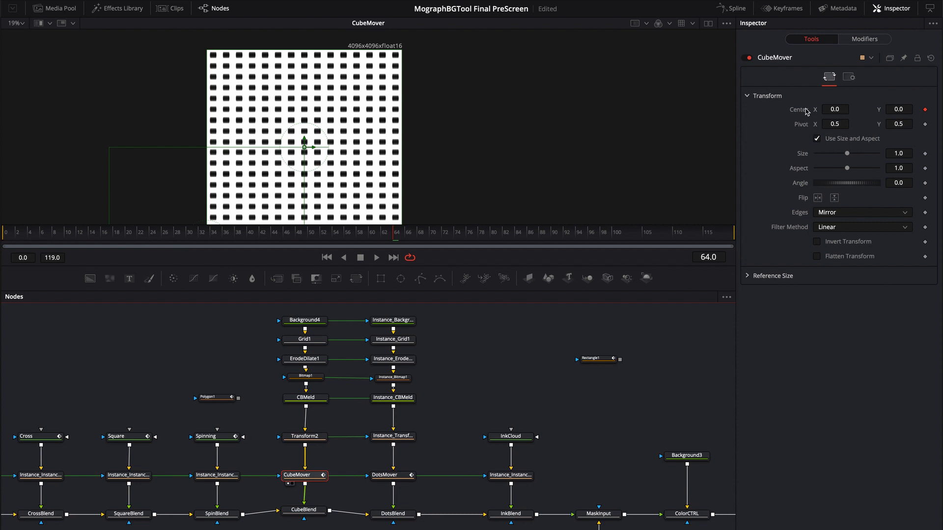
{"action": "left_click", "coordinate": [868, 41]}
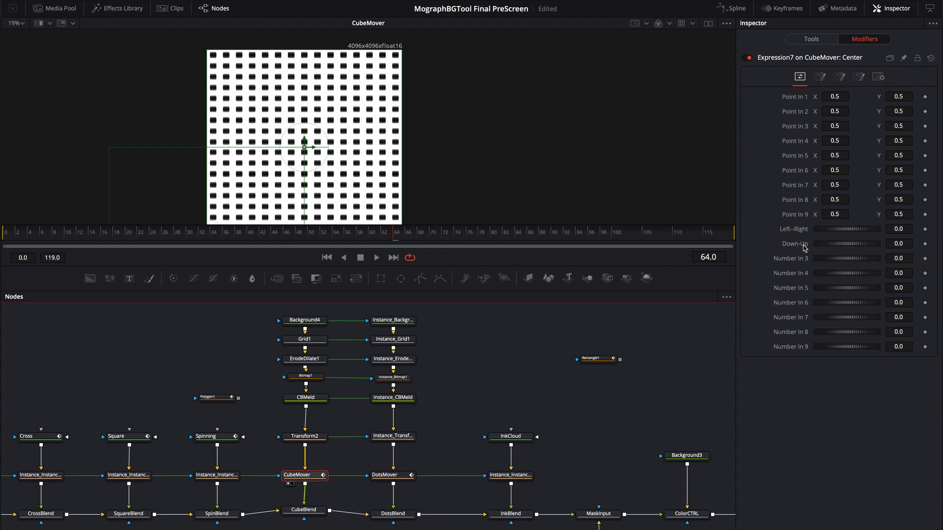
{"action": "left_click", "coordinate": [839, 77]}
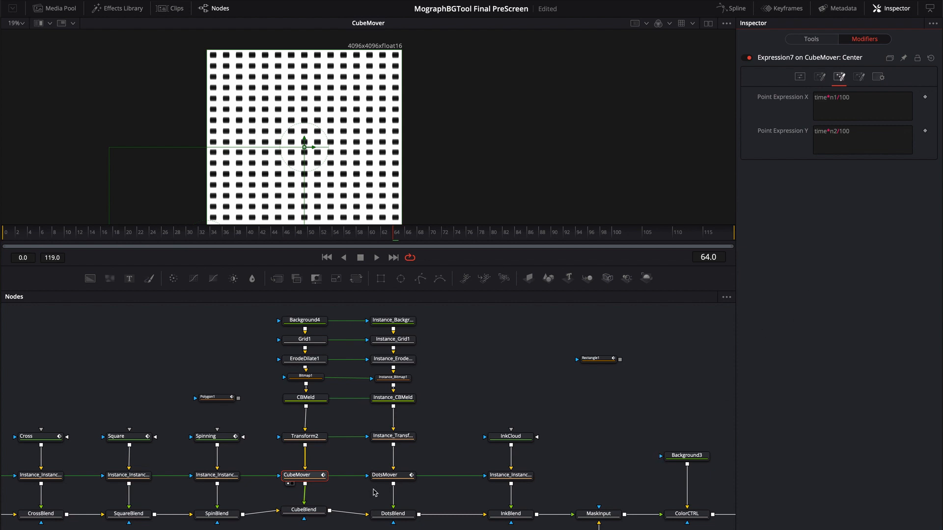
Nudge the CubeBlend node back towards its row, and compare the DotsMover output with CubeMover in the viewer.
{"action": "left_click_drag", "start_coordinate": [303, 512], "coordinate": [305, 515]}
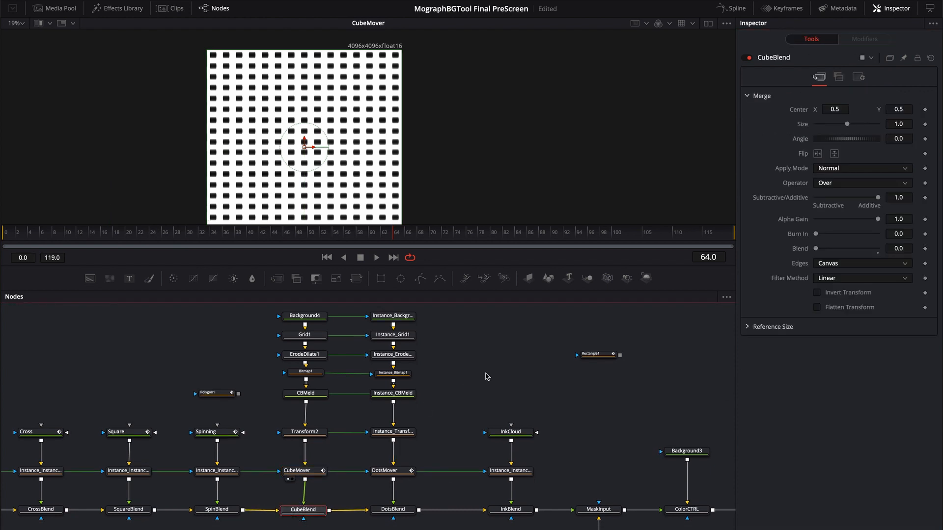
{"action": "left_click", "coordinate": [486, 374]}
{"action": "left_click_drag", "start_coordinate": [485, 376], "coordinate": [434, 374]}
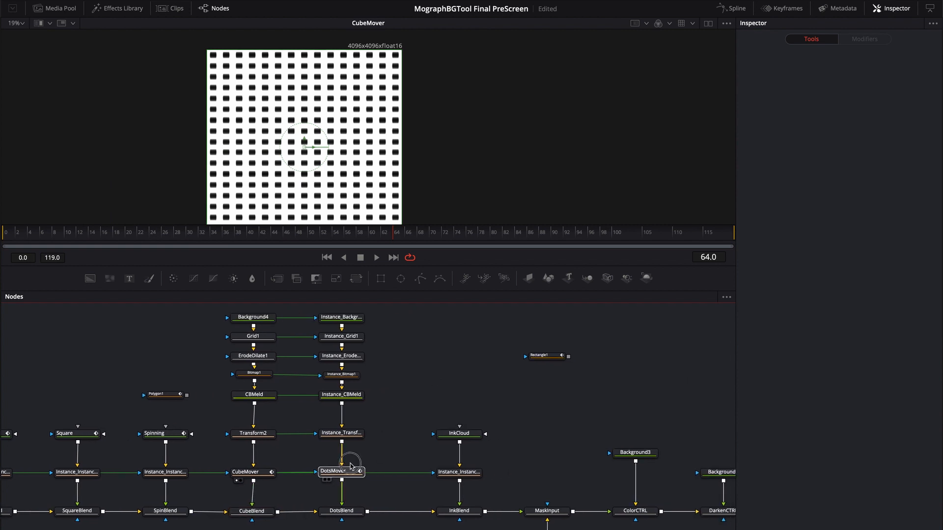
{"action": "left_click", "coordinate": [325, 481]}
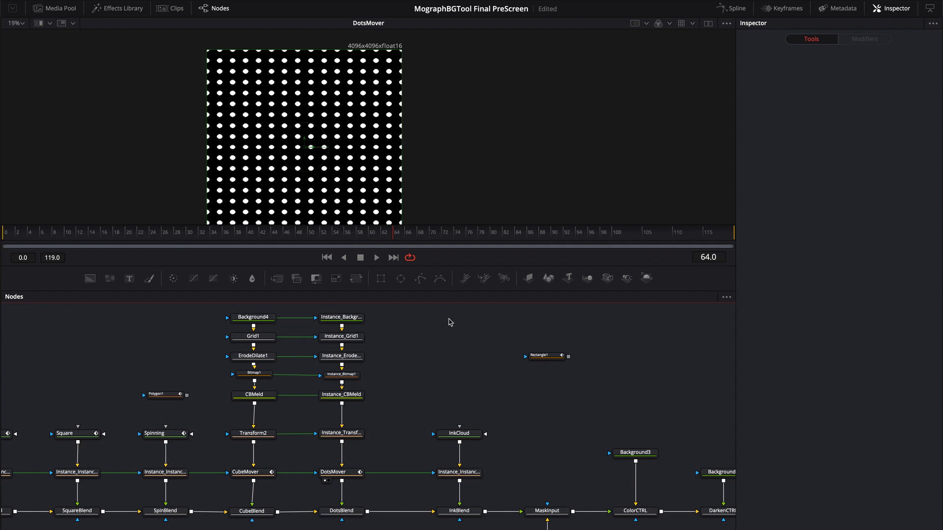
{"action": "left_click", "coordinate": [238, 481]}
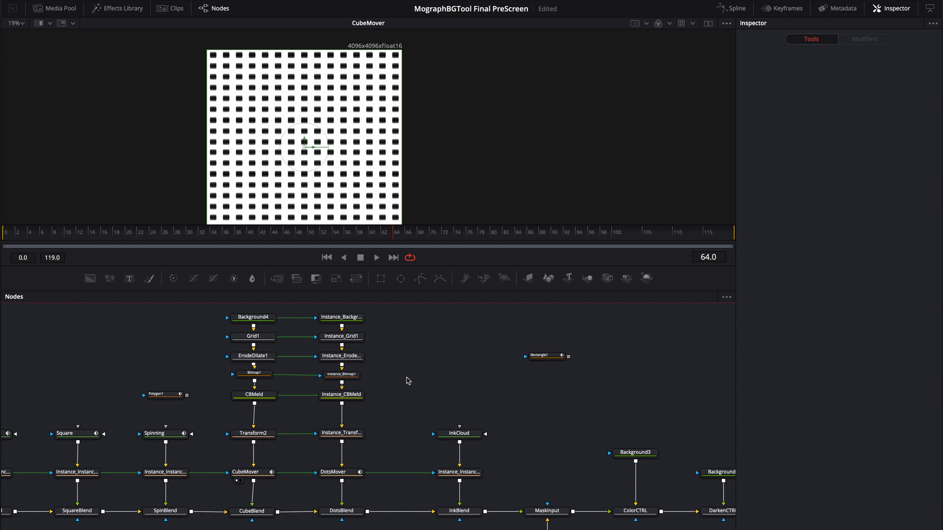
View the output of the Spinning node in the viewer.
{"action": "left_click_drag", "start_coordinate": [415, 385], "coordinate": [522, 391]}
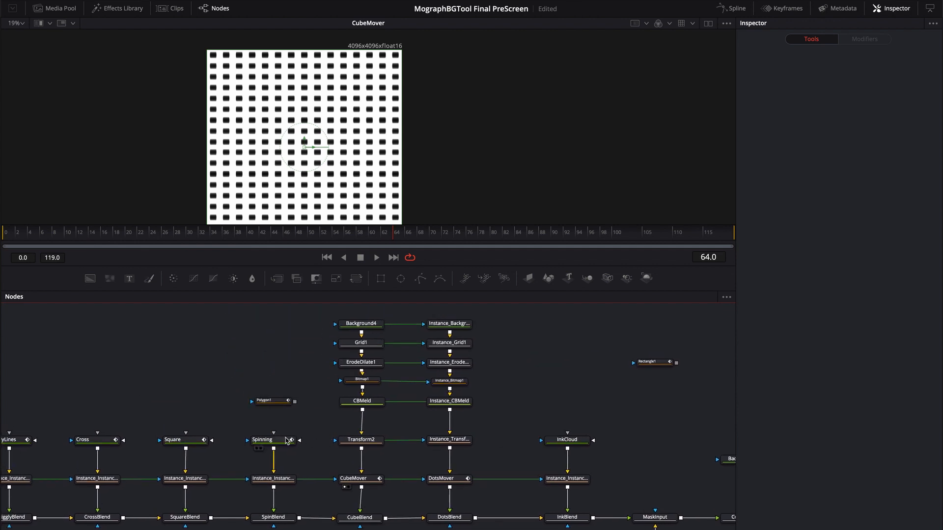
{"action": "left_click_drag", "start_coordinate": [275, 442], "coordinate": [308, 168]}
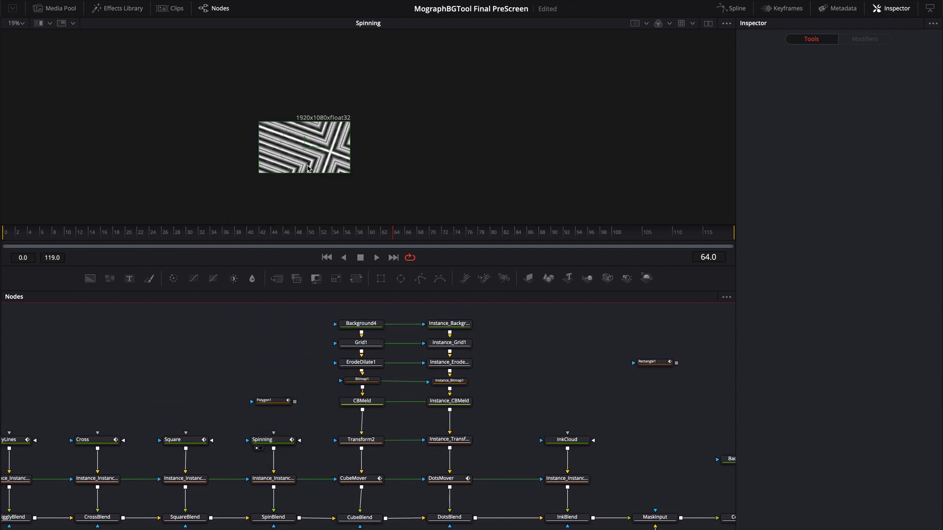
{"action": "scroll", "coordinate": [315, 144], "scroll_direction": "up", "scroll_amount": 4}
{"action": "scroll", "coordinate": [316, 143], "scroll_direction": "down", "scroll_amount": 3}
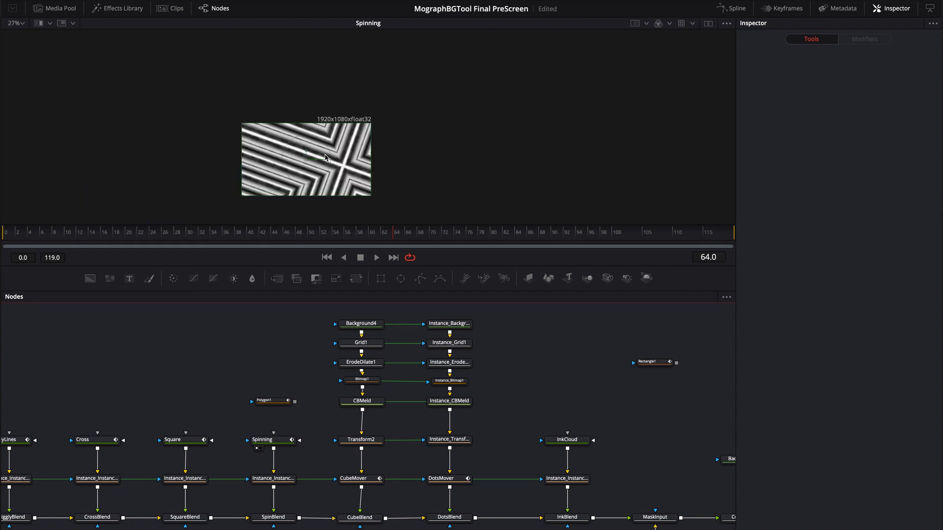
Select the Spinning node and examine its Cross gradient settings against the enlarged pattern.
{"action": "left_click", "coordinate": [286, 441]}
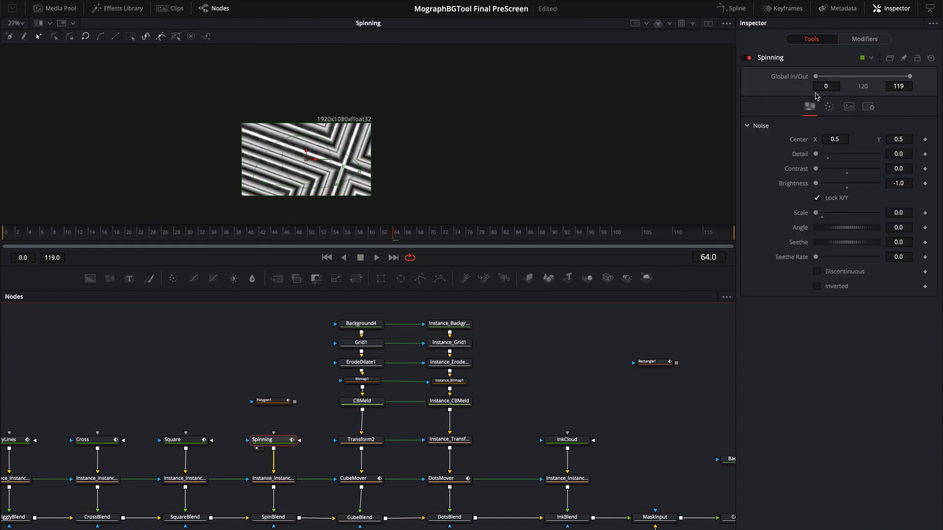
{"action": "left_click", "coordinate": [829, 107]}
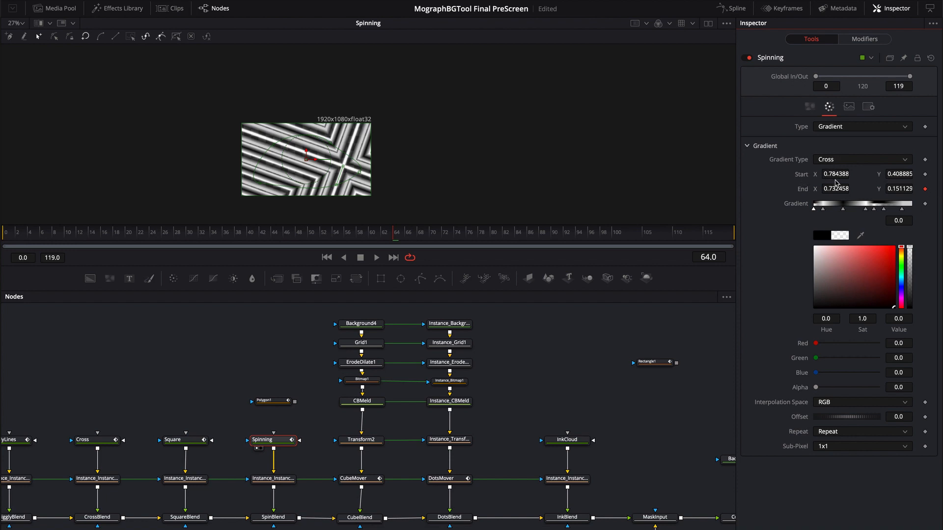
{"action": "scroll", "coordinate": [333, 171], "scroll_direction": "up", "scroll_amount": 2}
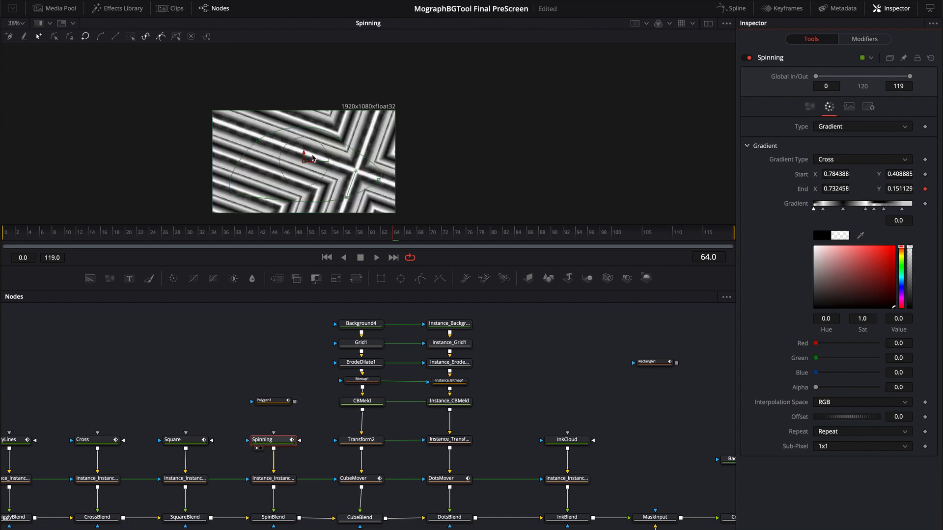
{"action": "left_click_drag", "start_coordinate": [502, 176], "coordinate": [510, 158]}
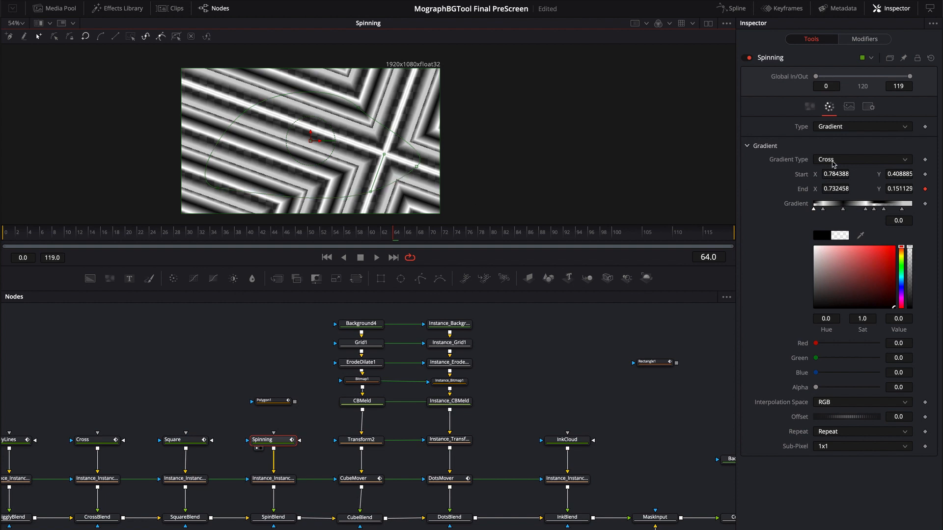
Inspect the Spinning node's modifiers: the Path1 displacement expression with its SpinSpeed, the Polygon1 polyline, and the Path1 settings.
{"action": "left_click", "coordinate": [863, 39]}
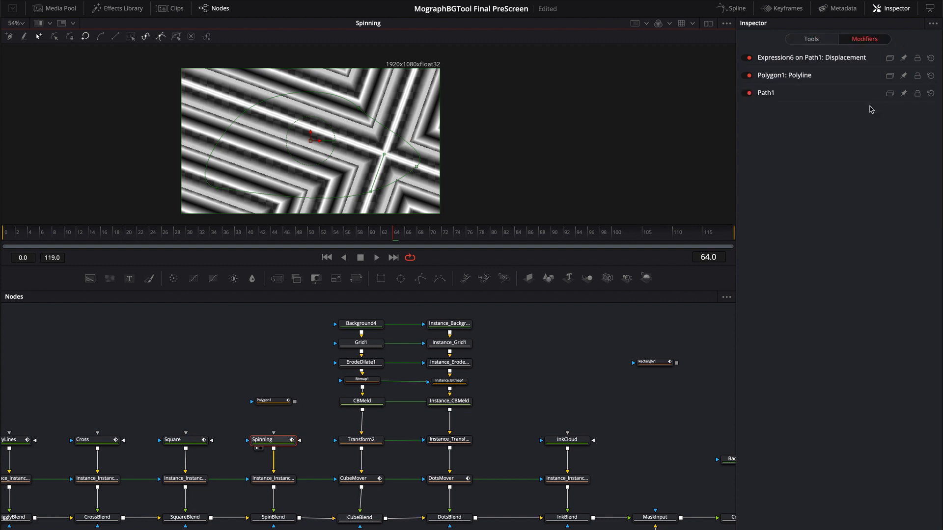
{"action": "left_click", "coordinate": [776, 59]}
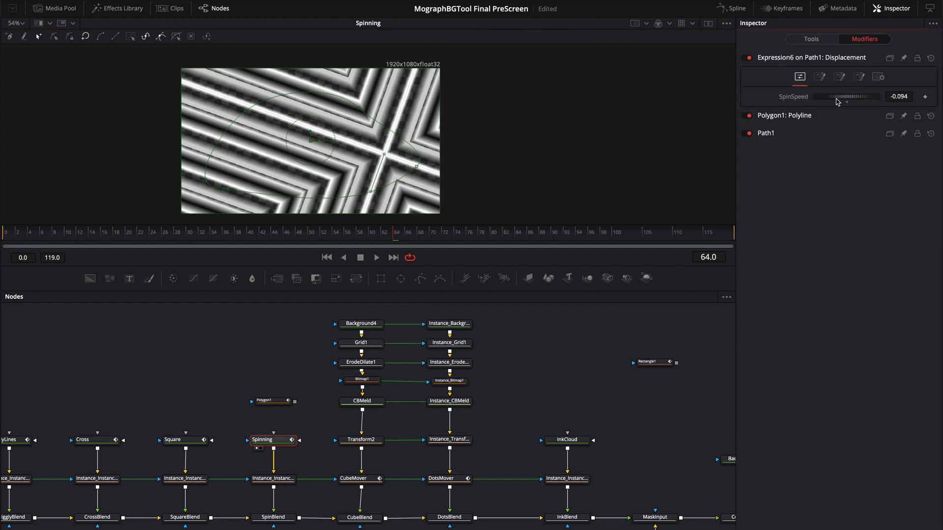
{"action": "left_click", "coordinate": [780, 116]}
{"action": "left_click", "coordinate": [768, 135]}
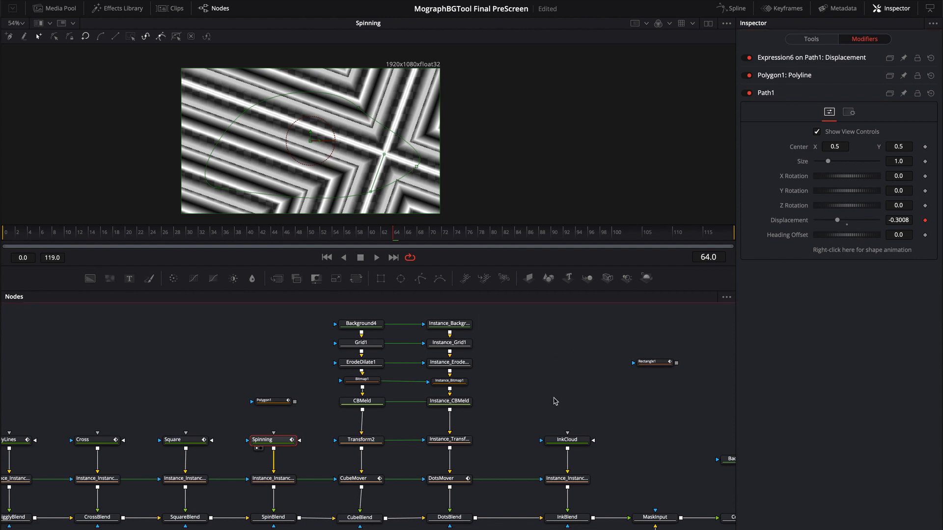
View the Square node, select it, and examine its Square gradient settings along with the black and white gradient stops.
{"action": "left_click_drag", "start_coordinate": [212, 405], "coordinate": [364, 400]}
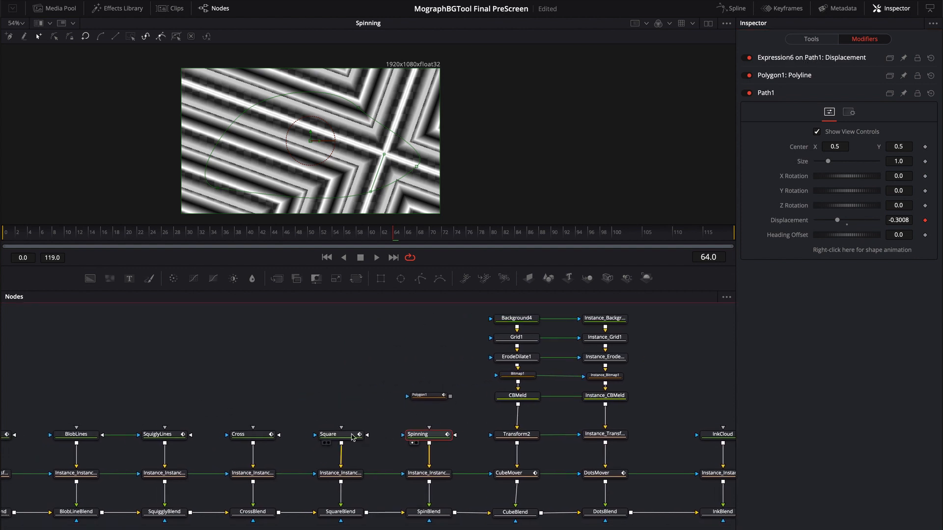
{"action": "left_click_drag", "start_coordinate": [353, 436], "coordinate": [337, 179]}
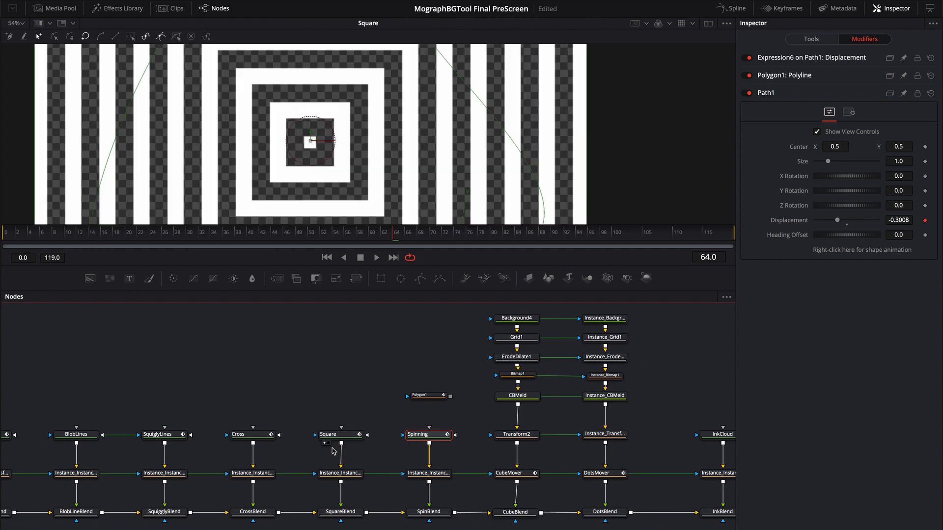
{"action": "left_click", "coordinate": [347, 435]}
{"action": "left_click", "coordinate": [805, 41]}
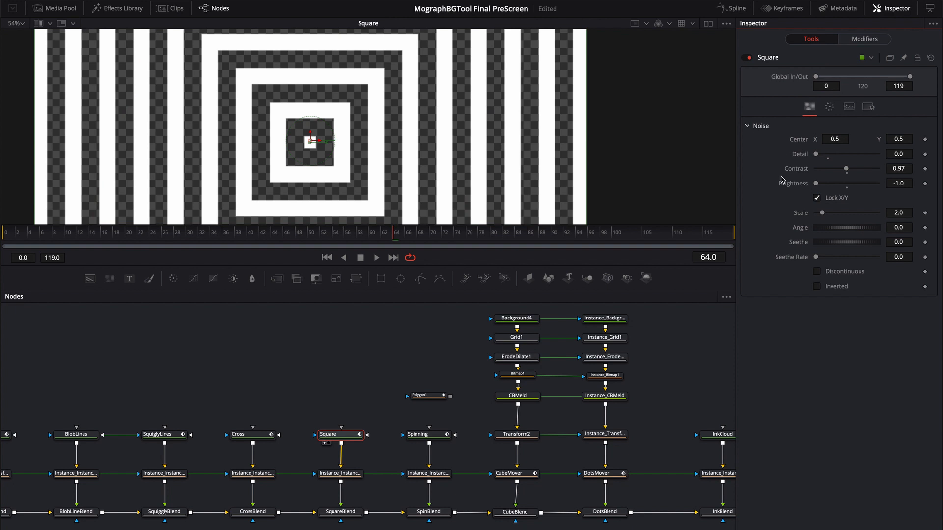
{"action": "left_click", "coordinate": [829, 107]}
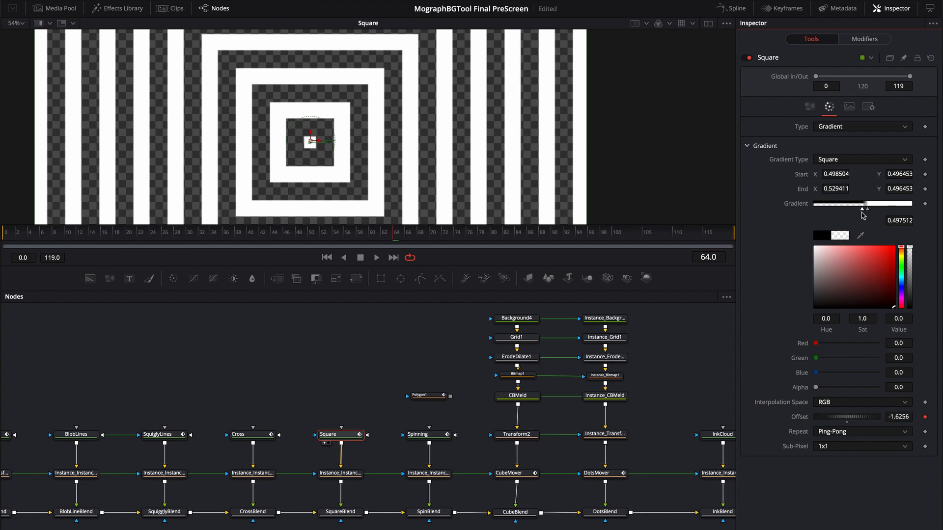
{"action": "left_click_drag", "start_coordinate": [862, 211], "coordinate": [863, 211]}
{"action": "left_click", "coordinate": [866, 210]}
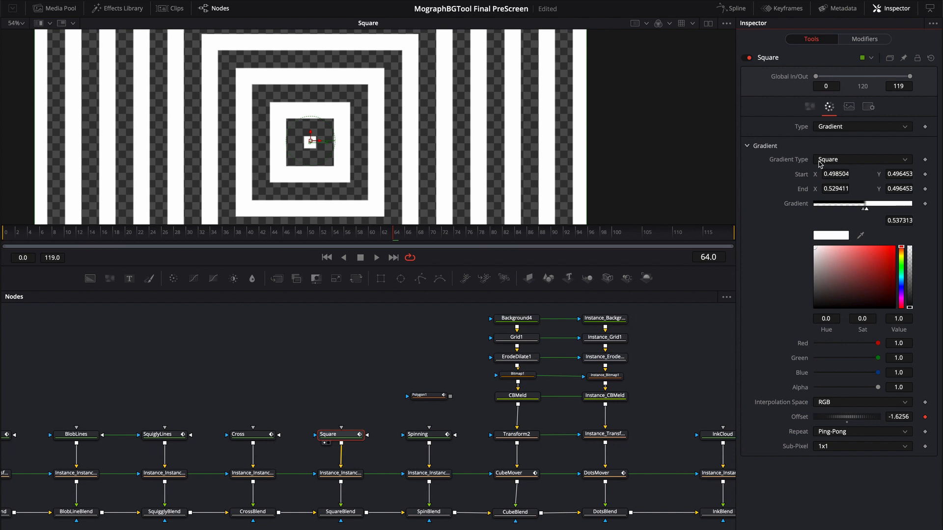
Try the Once and Repeat modes on the Square node's gradient and restore its Repeat setting to Ping-Pong.
{"action": "key", "text": "ctrl+s"}
{"action": "left_click", "coordinate": [851, 435]}
{"action": "left_click", "coordinate": [829, 444]}
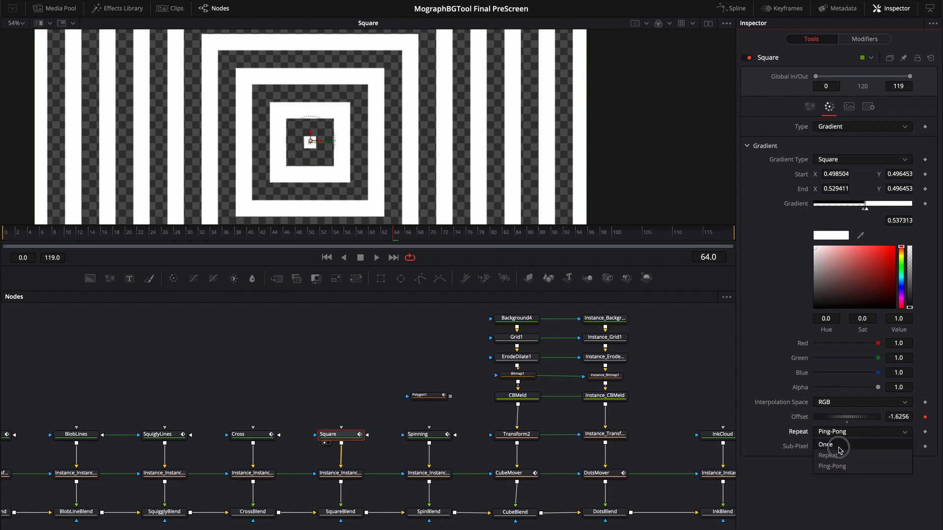
{"action": "scroll", "coordinate": [495, 173], "scroll_direction": "down", "scroll_amount": 4}
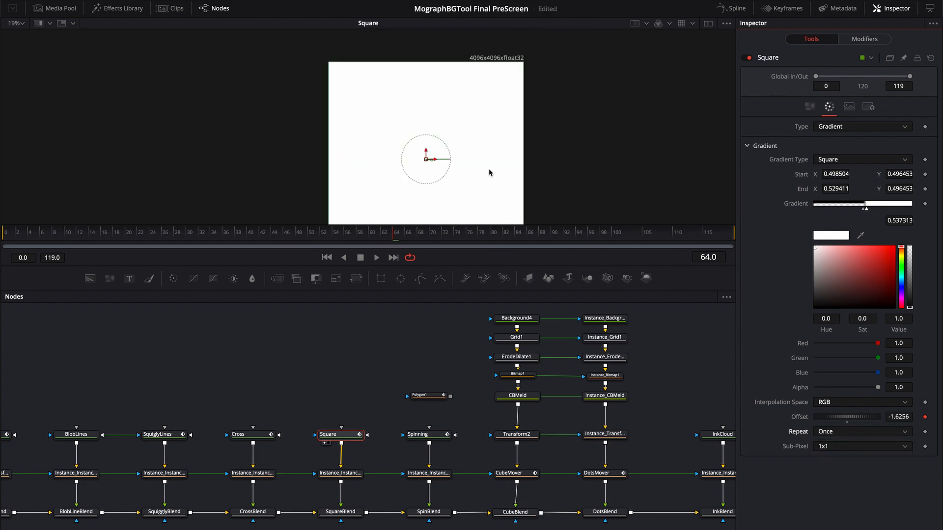
{"action": "scroll", "coordinate": [488, 173], "scroll_direction": "up", "scroll_amount": 2}
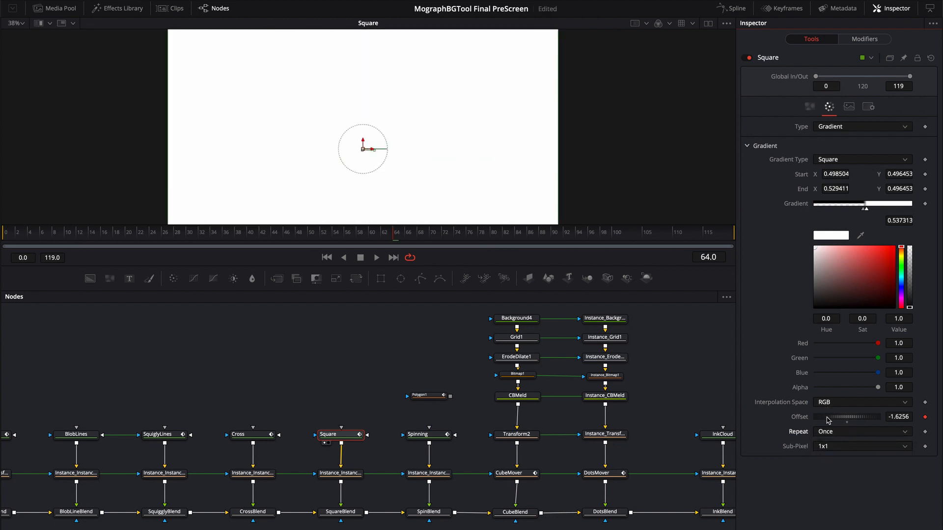
{"action": "left_click", "coordinate": [827, 433]}
{"action": "left_click", "coordinate": [828, 455]}
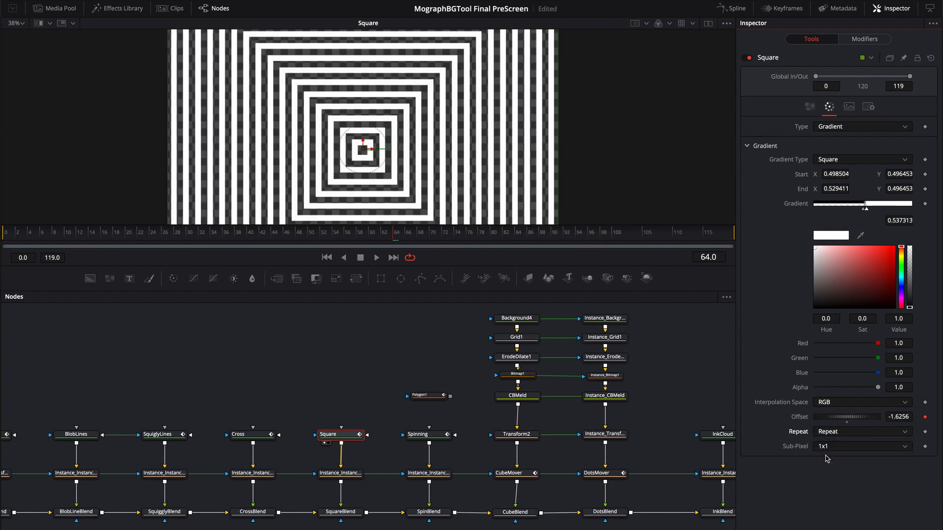
{"action": "left_click", "coordinate": [827, 433]}
{"action": "left_click", "coordinate": [827, 466]}
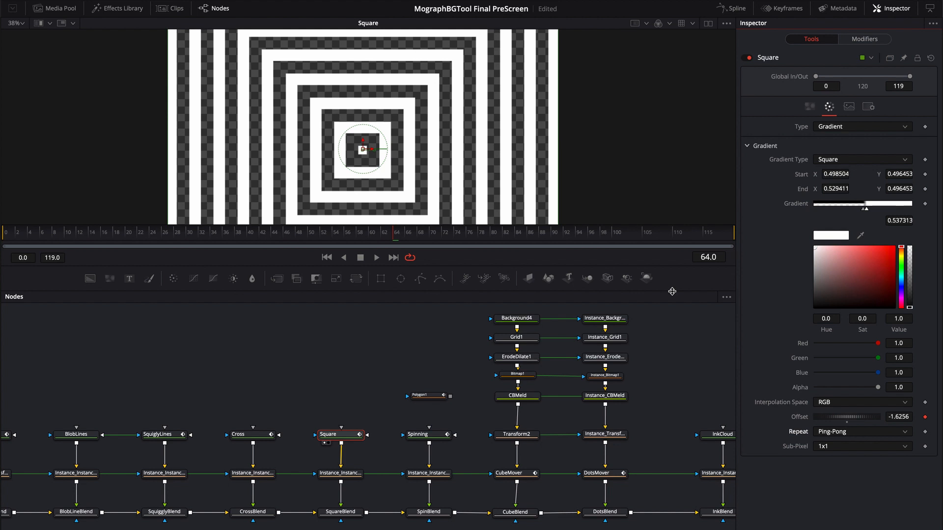
View the outputs of the Cross and SquiglyLines nodes and examine the Square node's noise and gradient settings.
{"action": "left_click_drag", "start_coordinate": [261, 434], "coordinate": [314, 193]}
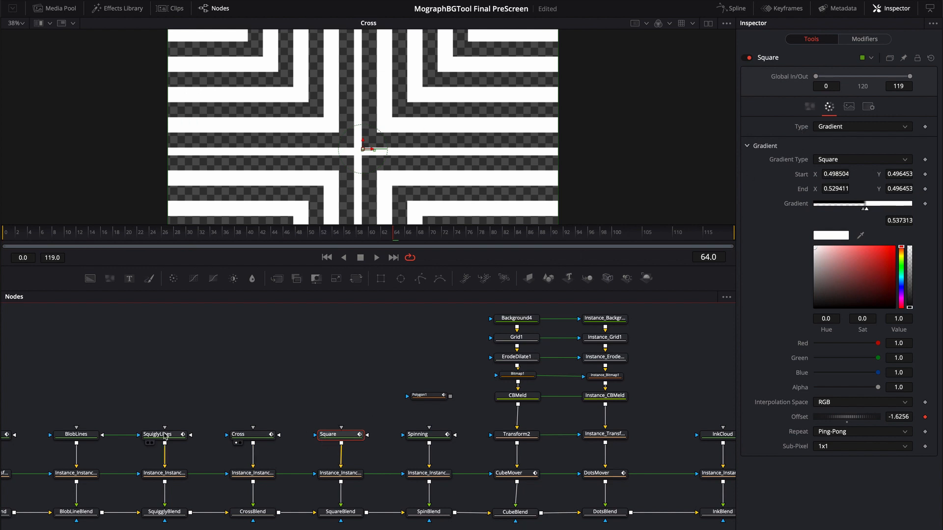
{"action": "left_click_drag", "start_coordinate": [165, 435], "coordinate": [252, 187]}
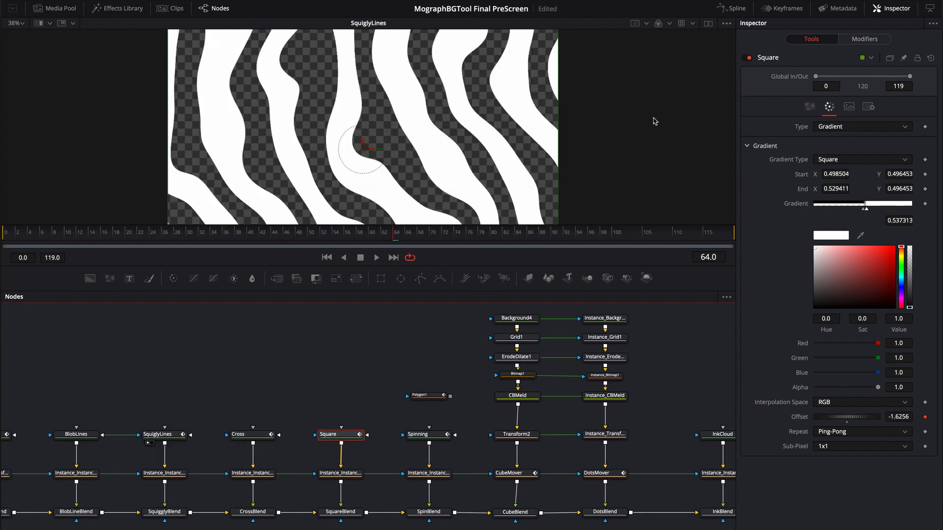
{"action": "left_click", "coordinate": [809, 107]}
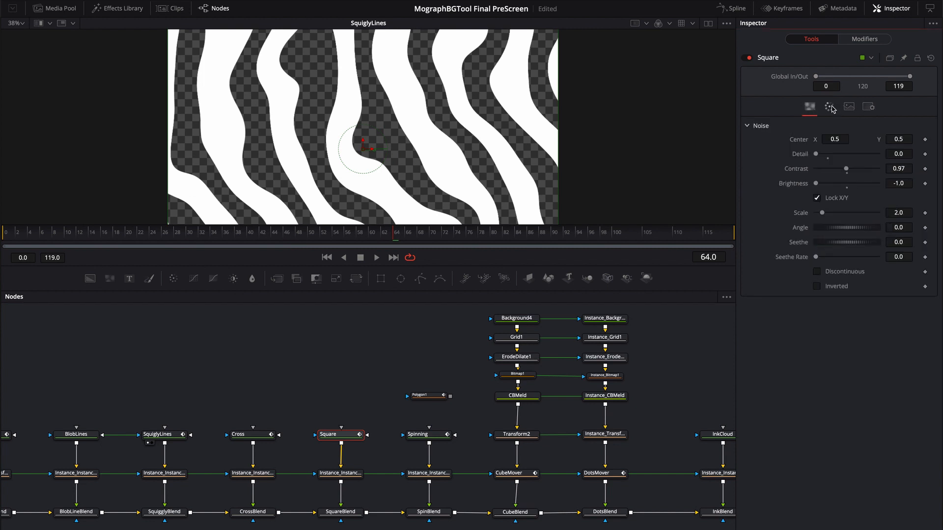
{"action": "left_click", "coordinate": [829, 107]}
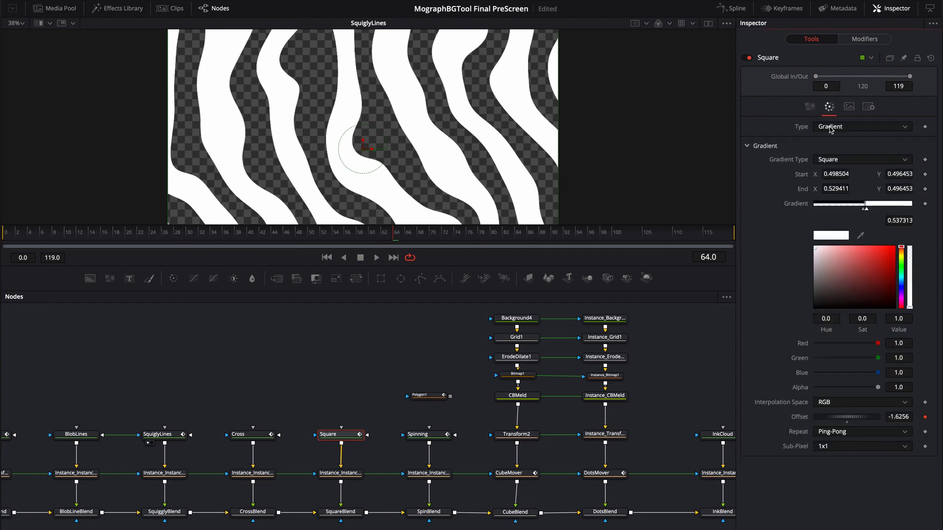
Test a higher noise Contrast on the Square node and reset it to 1.0.
{"action": "left_click", "coordinate": [809, 107]}
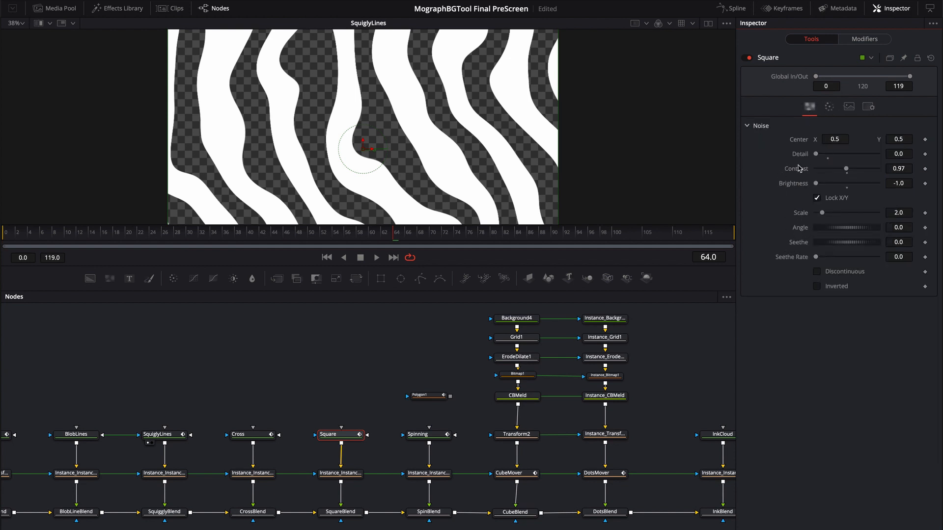
{"action": "left_click_drag", "start_coordinate": [846, 170], "coordinate": [887, 170]}
{"action": "left_click", "coordinate": [847, 173]}
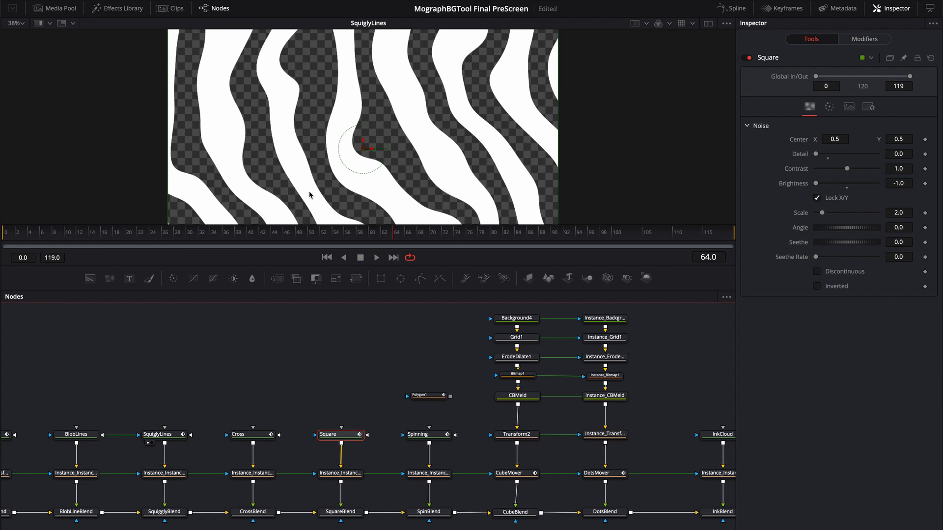
Switch the Square gradient's repeat mode to Repeat, compare the Square and SquiglyLines outputs, and restore Ping-Pong.
{"action": "left_click", "coordinate": [830, 107]}
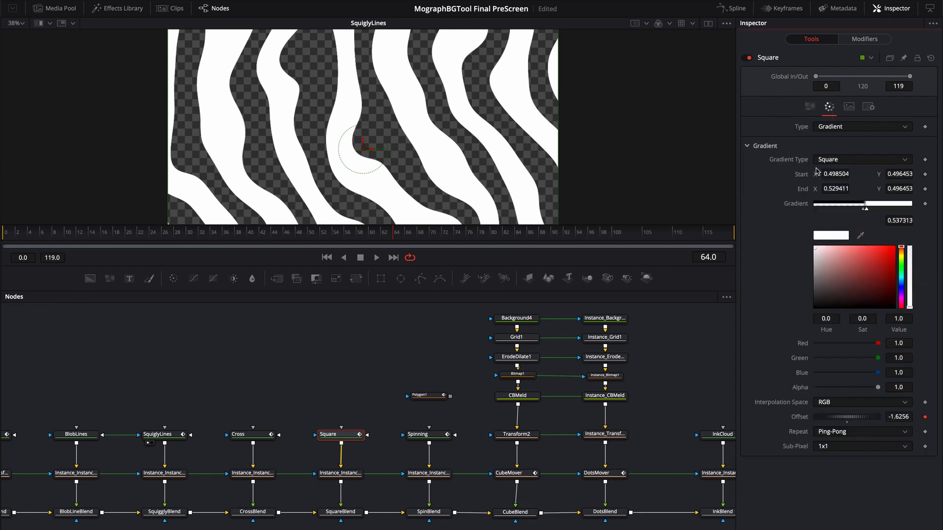
{"action": "left_click", "coordinate": [837, 433]}
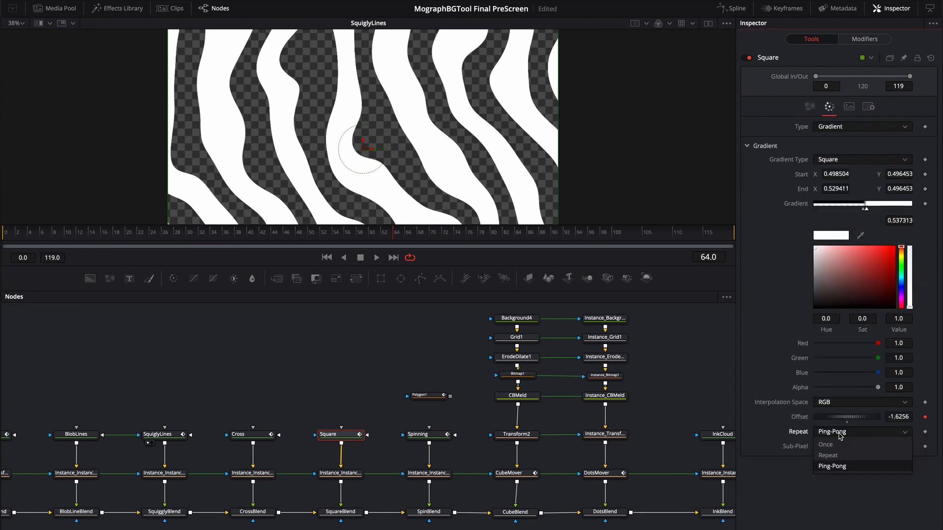
{"action": "left_click", "coordinate": [835, 456]}
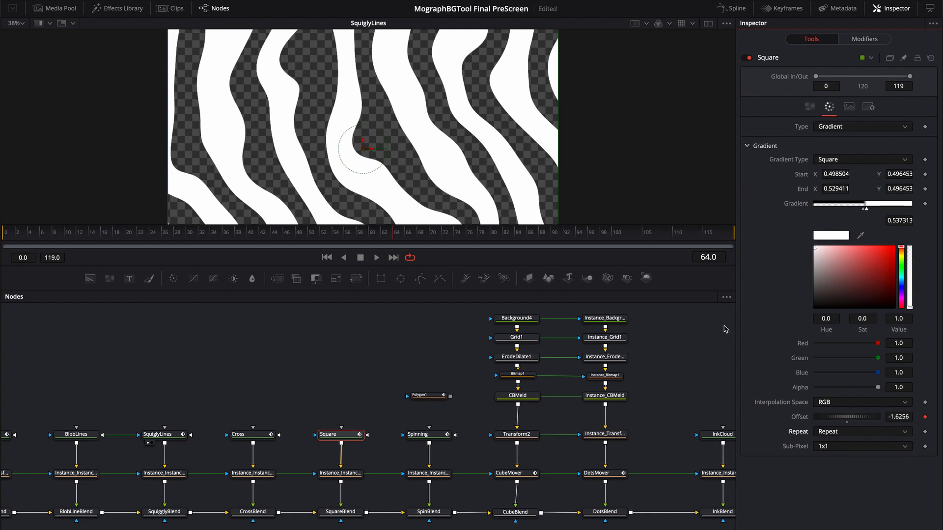
{"action": "left_click_drag", "start_coordinate": [338, 434], "coordinate": [354, 197]}
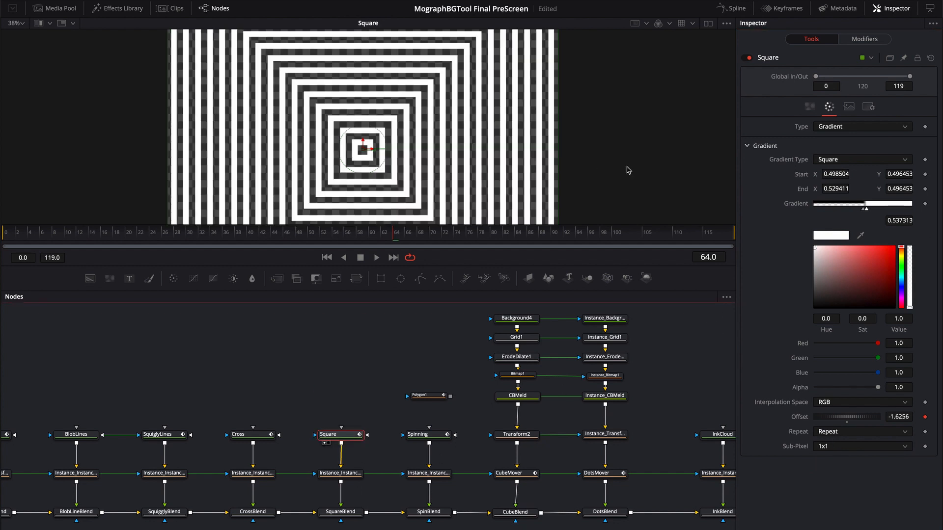
{"action": "left_click_drag", "start_coordinate": [166, 435], "coordinate": [268, 170]}
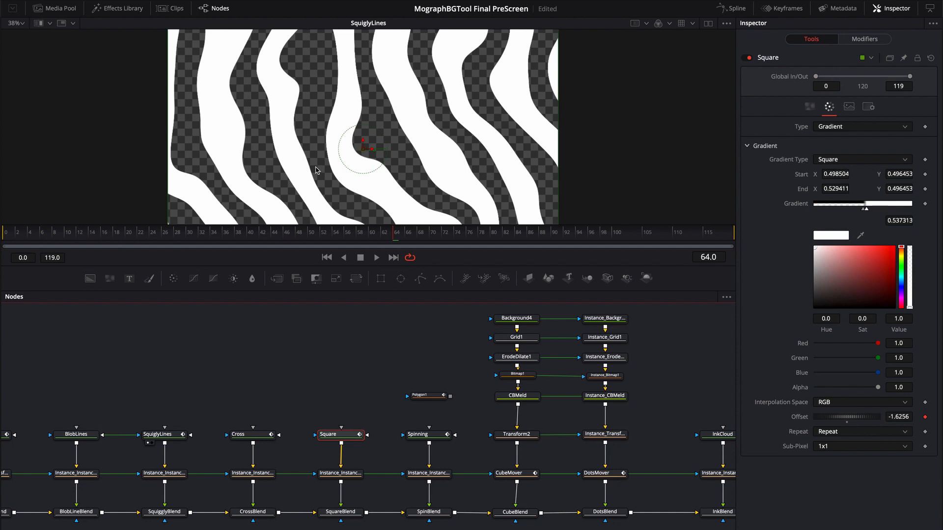
{"action": "left_click", "coordinate": [832, 432]}
{"action": "left_click", "coordinate": [830, 467]}
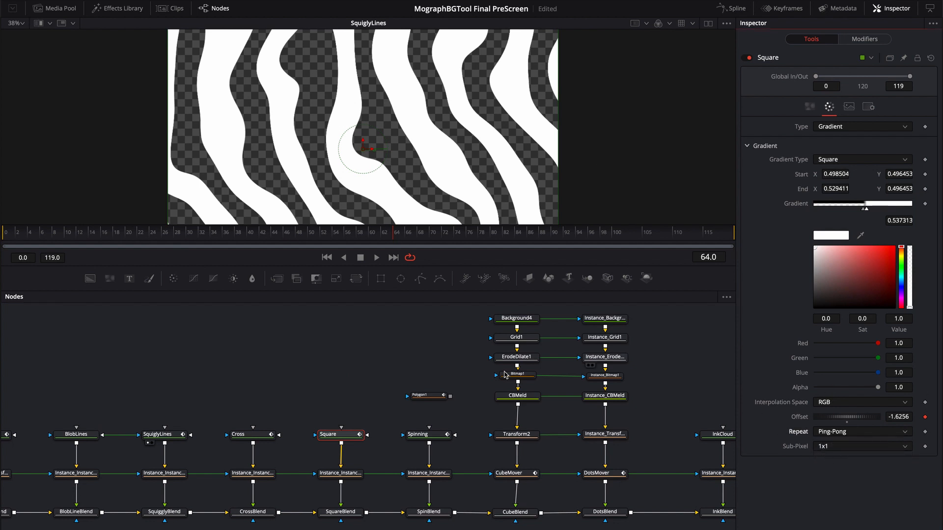
View the BlobLines node's output and select the node to examine its noise settings.
{"action": "left_click_drag", "start_coordinate": [316, 367], "coordinate": [576, 369]}
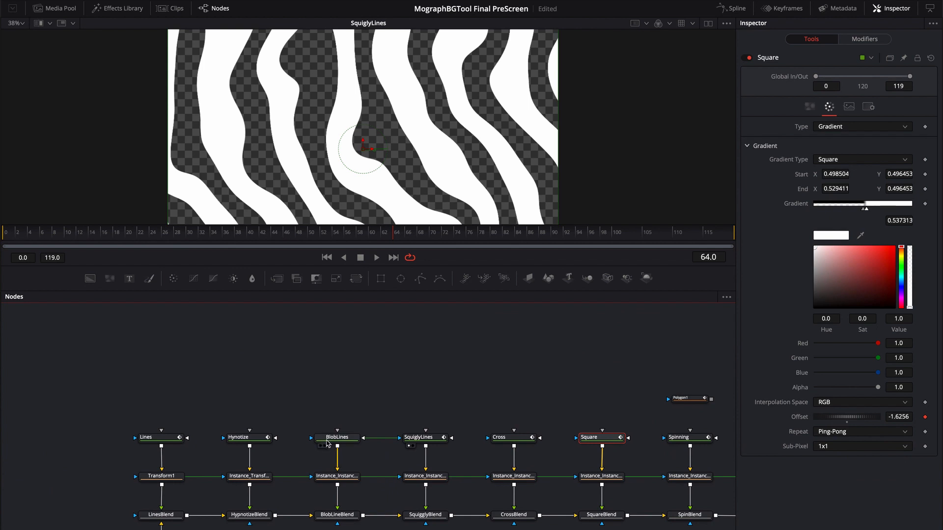
{"action": "left_click_drag", "start_coordinate": [337, 437], "coordinate": [346, 183]}
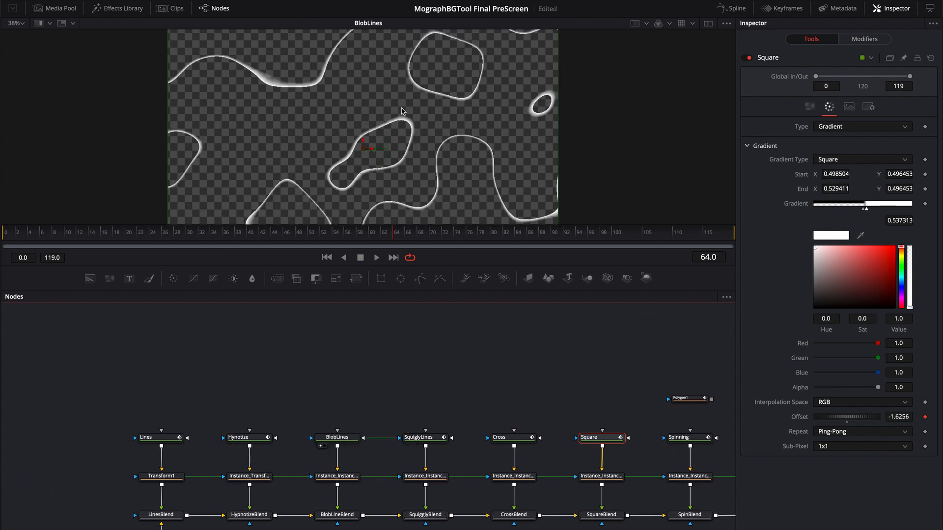
{"action": "left_click", "coordinate": [337, 437]}
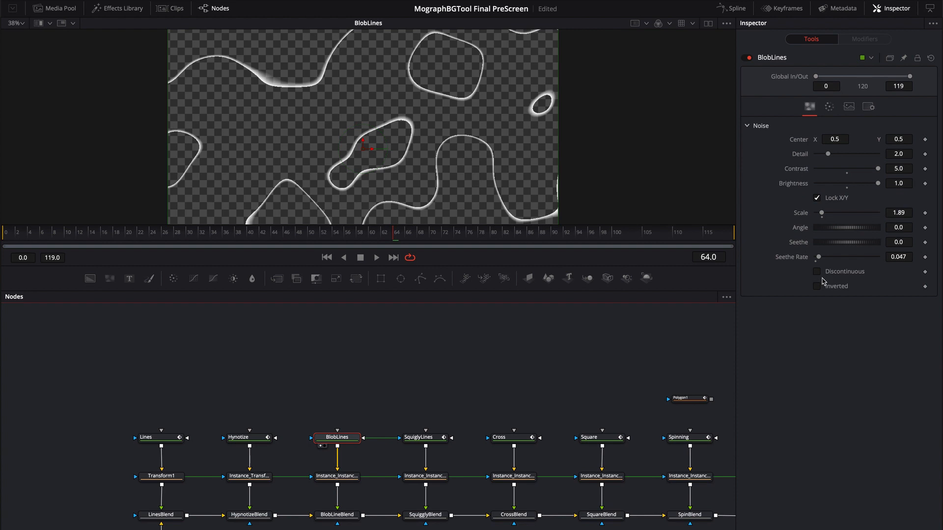
Adjust the black stop near the end of the BlobLines node's Uni gradient to 0.945273.
{"action": "left_click", "coordinate": [829, 106]}
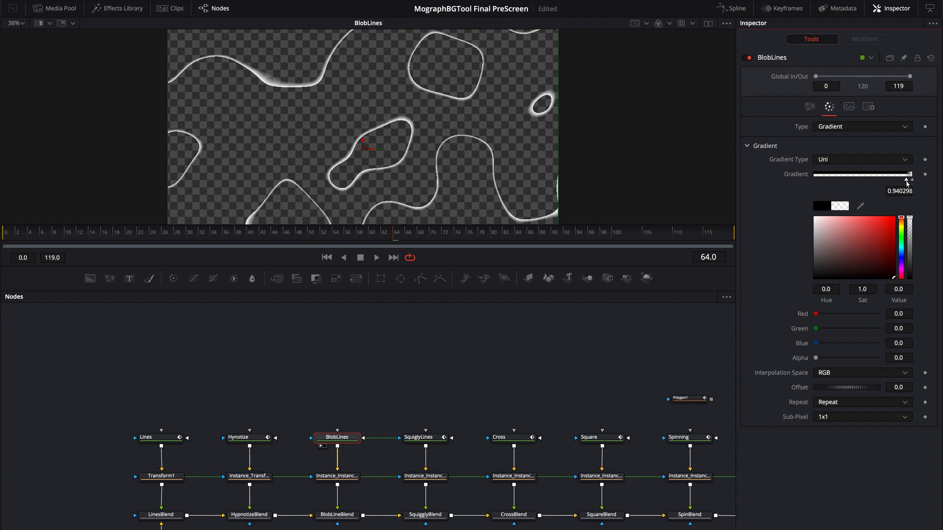
{"action": "left_click_drag", "start_coordinate": [906, 183], "coordinate": [865, 183]}
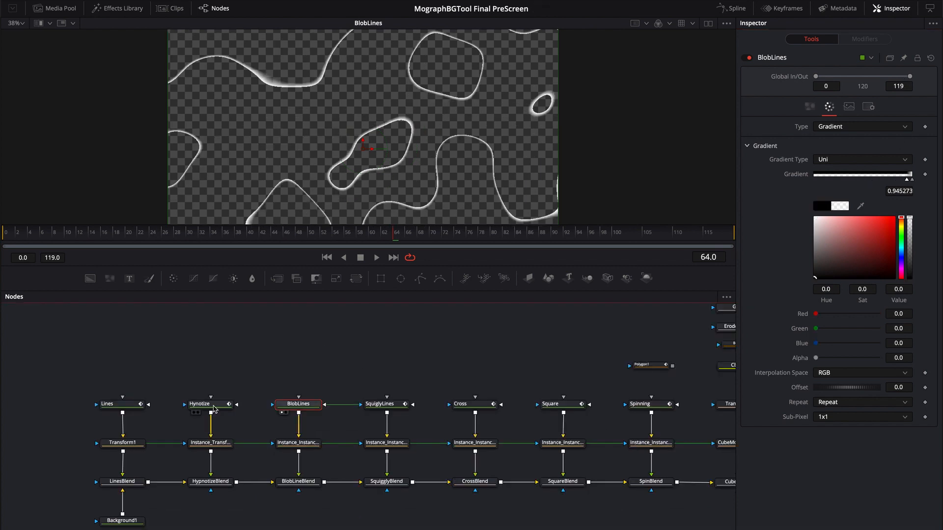
View the outputs of the Hynotize and Lines nodes in turn and look over the whole chain of pattern nodes.
{"action": "key", "text": "1"}
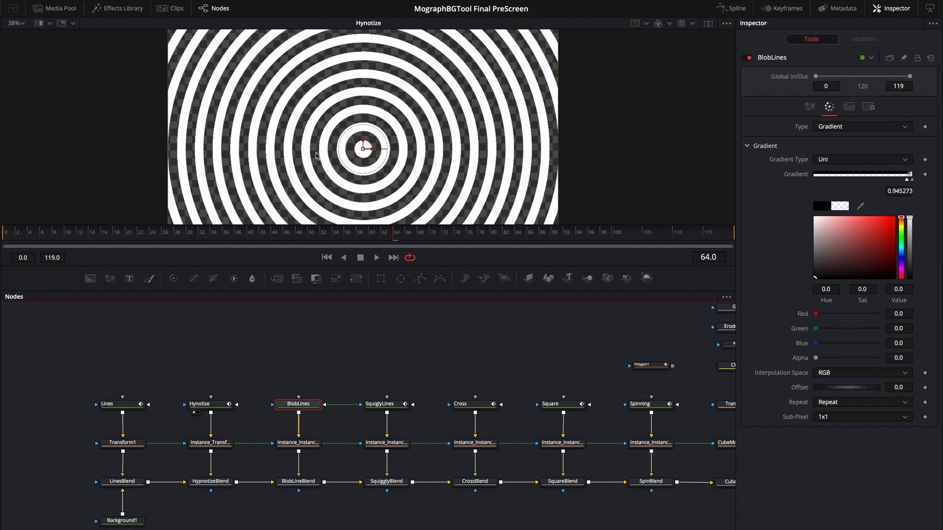
{"action": "left_click_drag", "start_coordinate": [123, 404], "coordinate": [242, 208]}
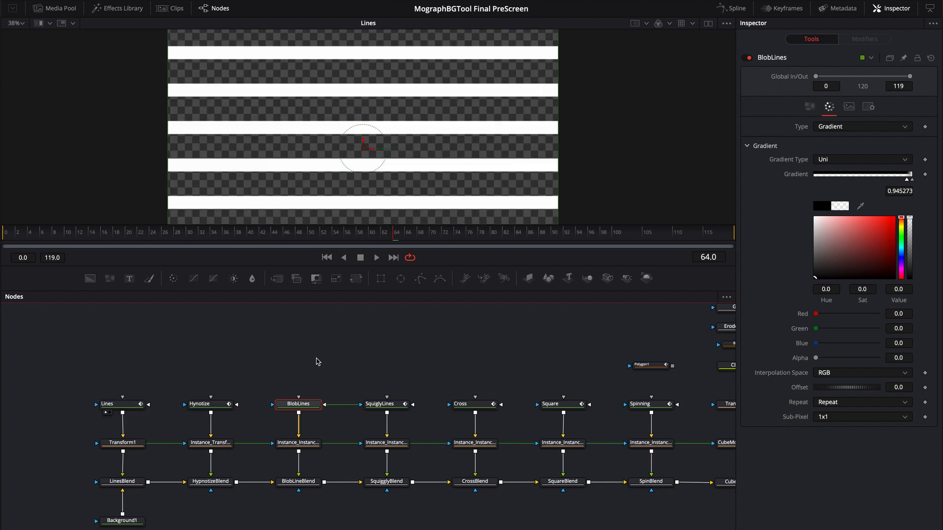
{"action": "left_click", "coordinate": [353, 337]}
{"action": "left_click_drag", "start_coordinate": [122, 404], "coordinate": [216, 216]}
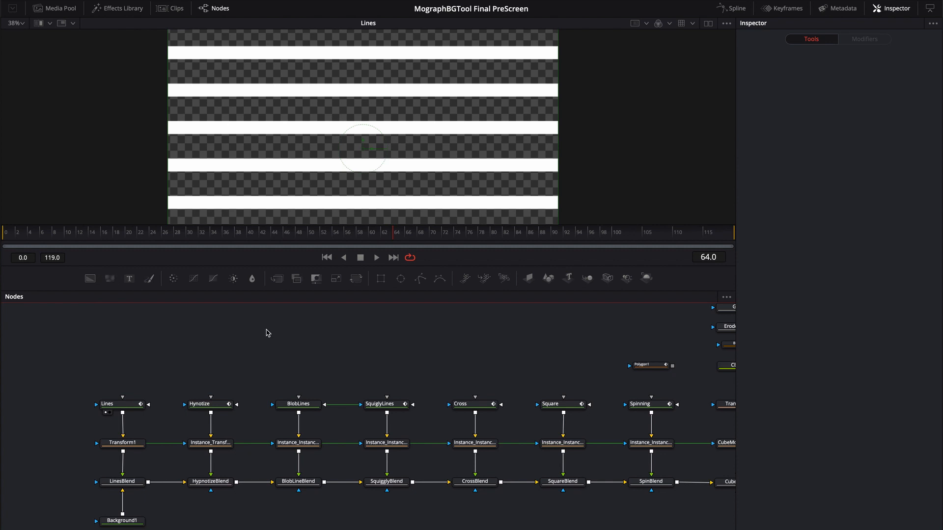
{"action": "left_click_drag", "start_coordinate": [424, 366], "coordinate": [265, 364]}
{"action": "scroll", "coordinate": [336, 369], "scroll_direction": "down", "scroll_amount": 2}
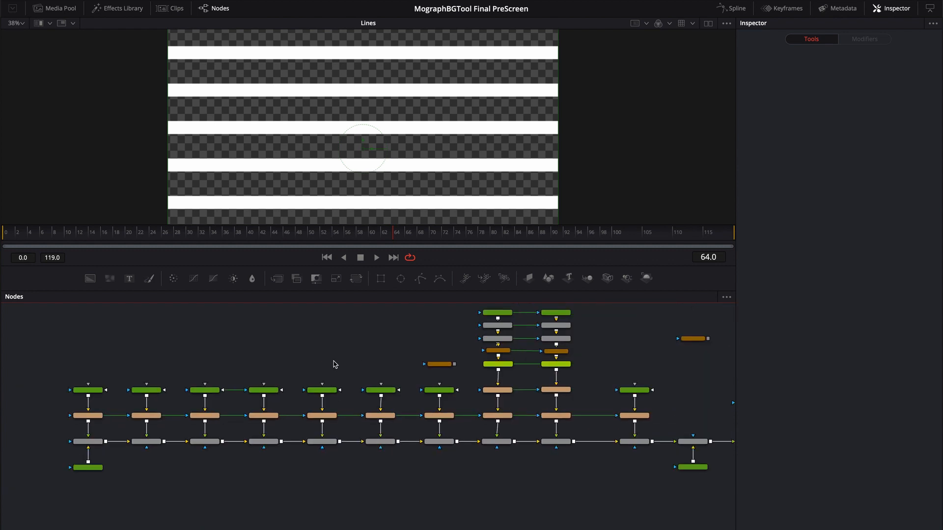
{"action": "left_click_drag", "start_coordinate": [335, 364], "coordinate": [301, 370]}
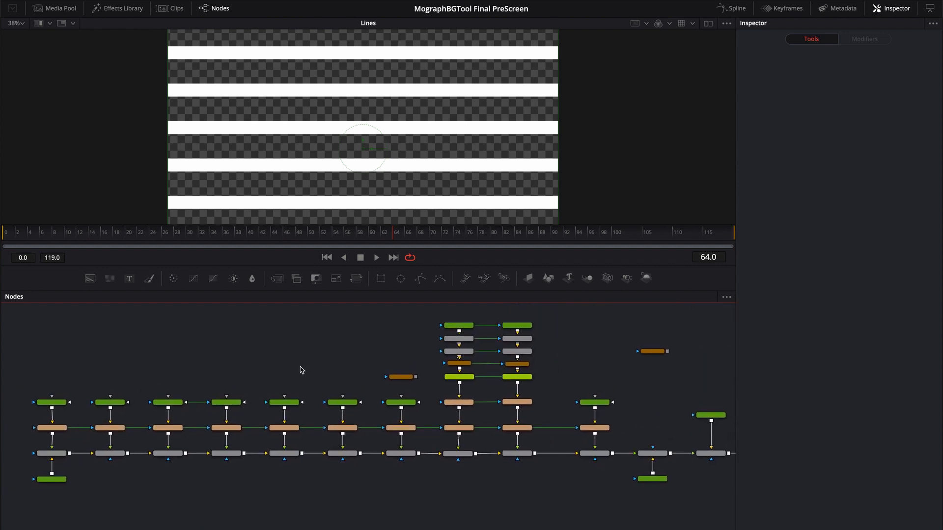